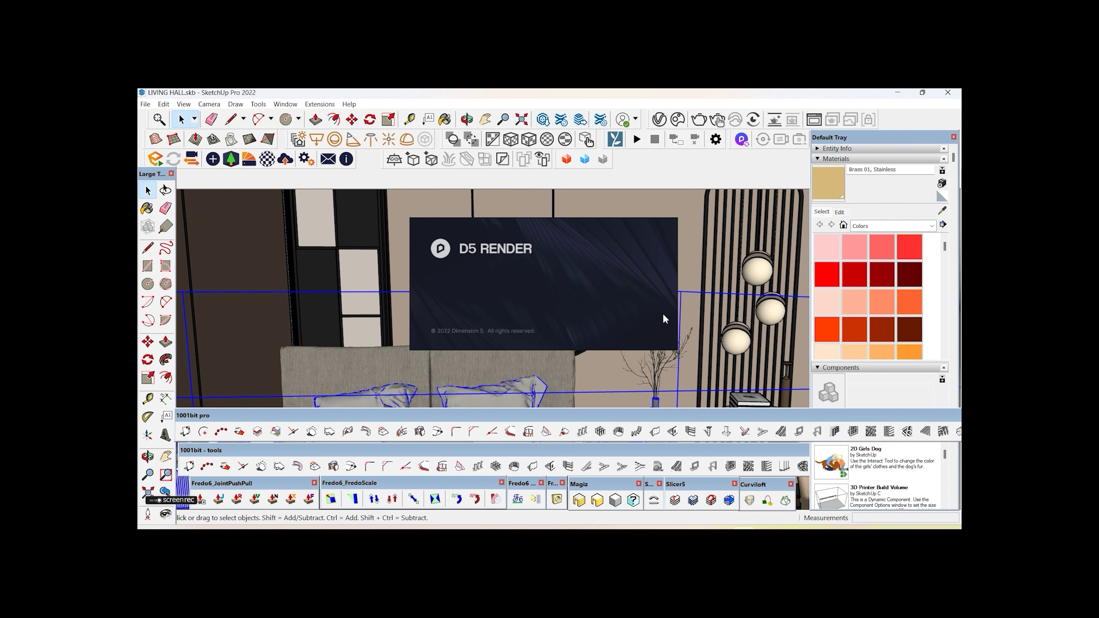
# Open the bedroom model, switch to Fly navigation and widen the camera FOV on the bed wall
pyautogui.click(612, 323)
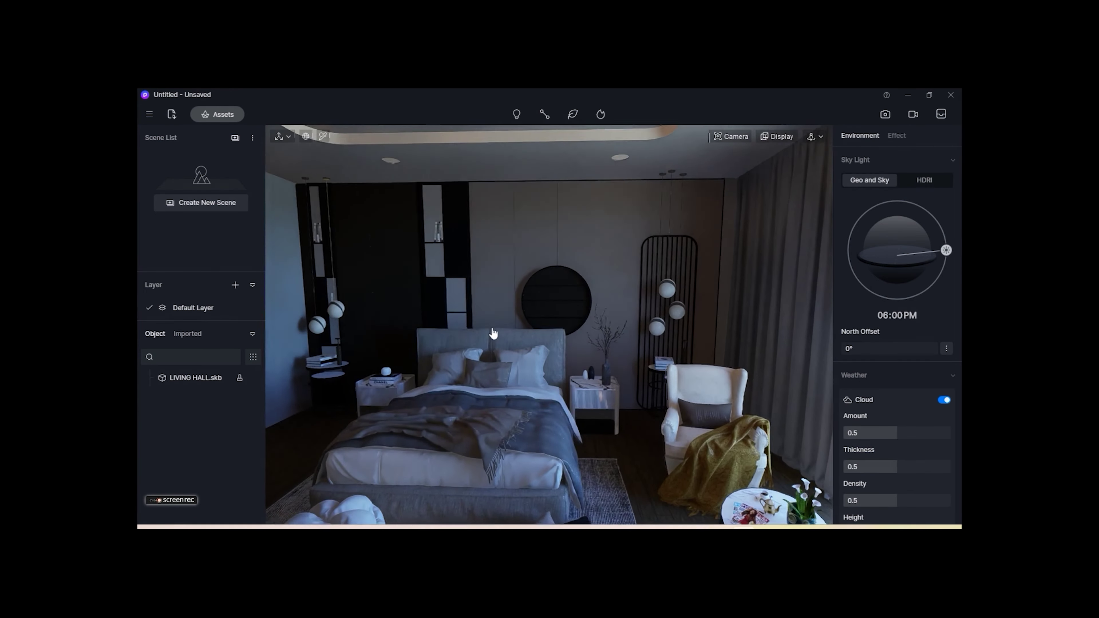
pyautogui.click(816, 137)
pyautogui.click(804, 169)
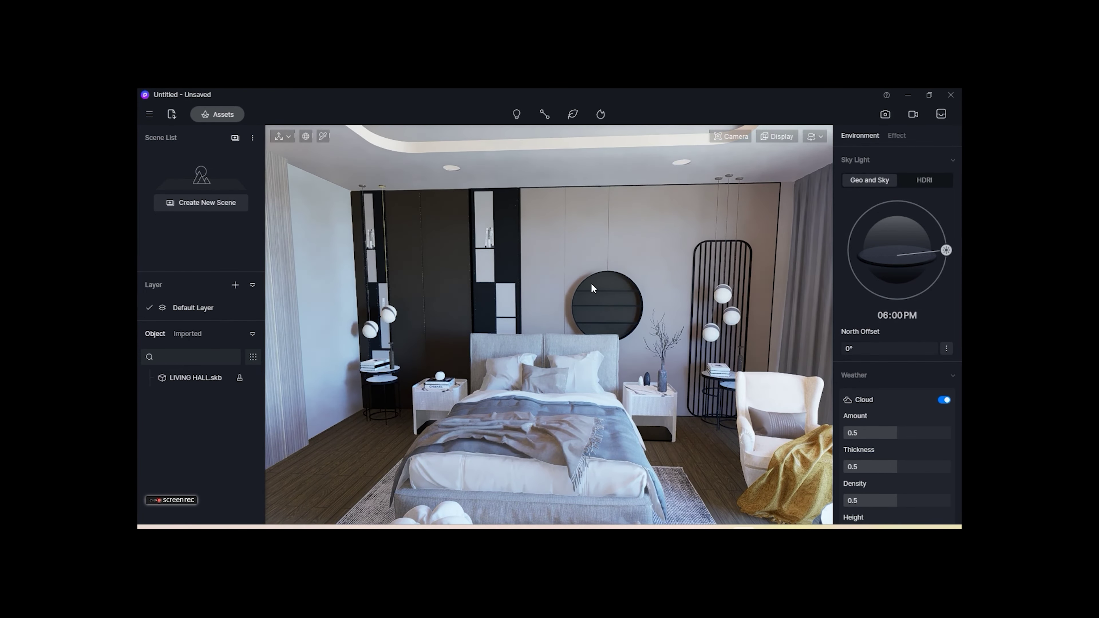
pyautogui.scroll(2, 559, 240)
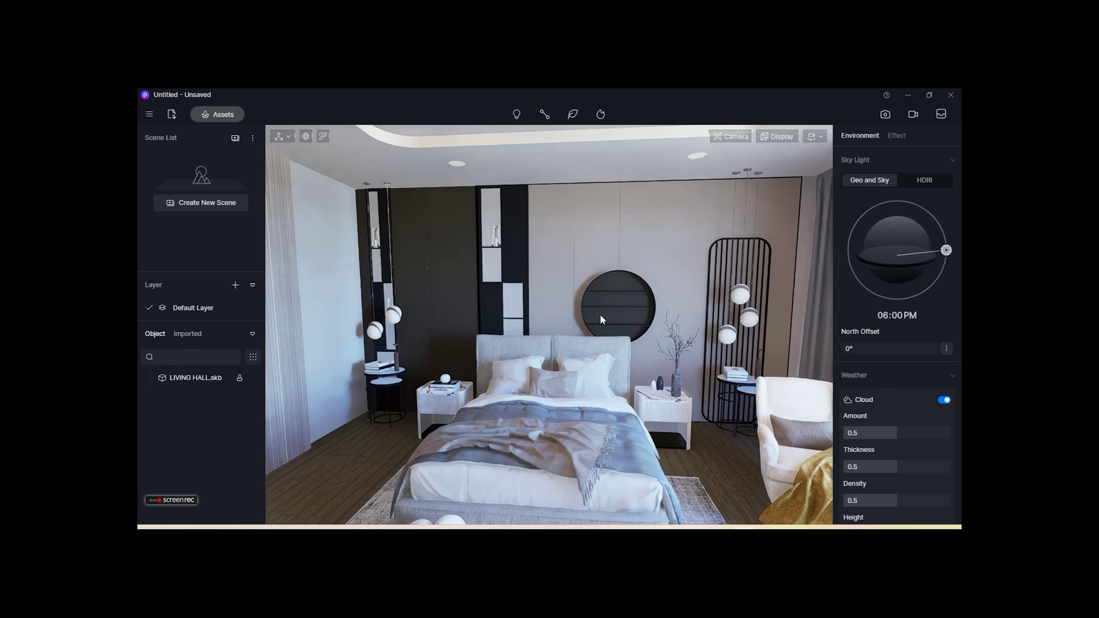
pyautogui.scroll(-3, 602, 319)
pyautogui.click(732, 137)
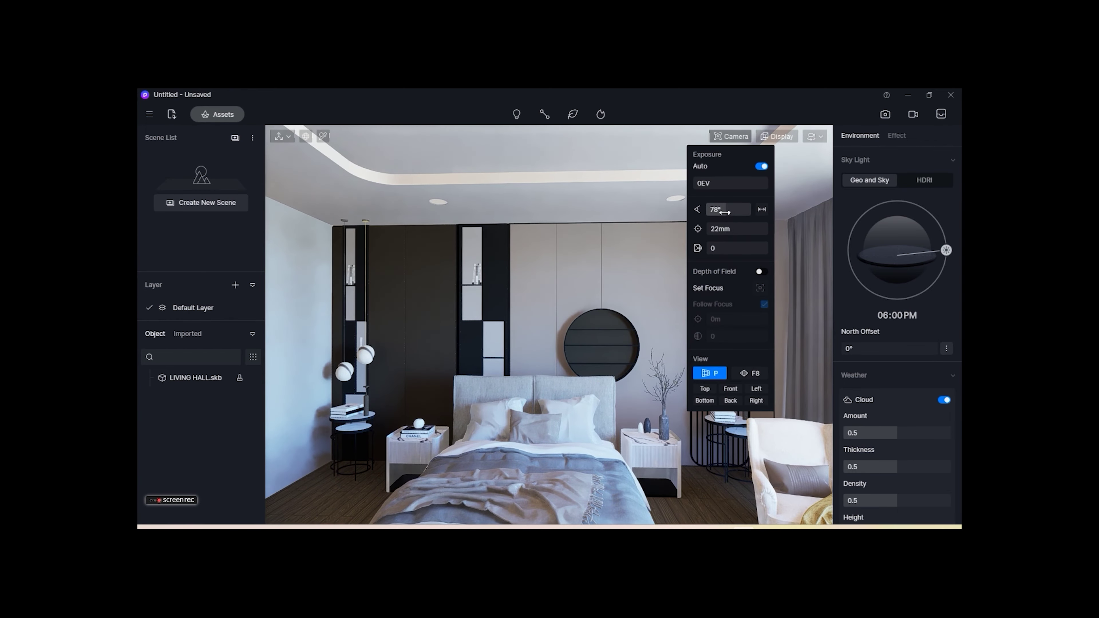
pyautogui.moveTo(724, 210); pyautogui.dragTo(741, 210)
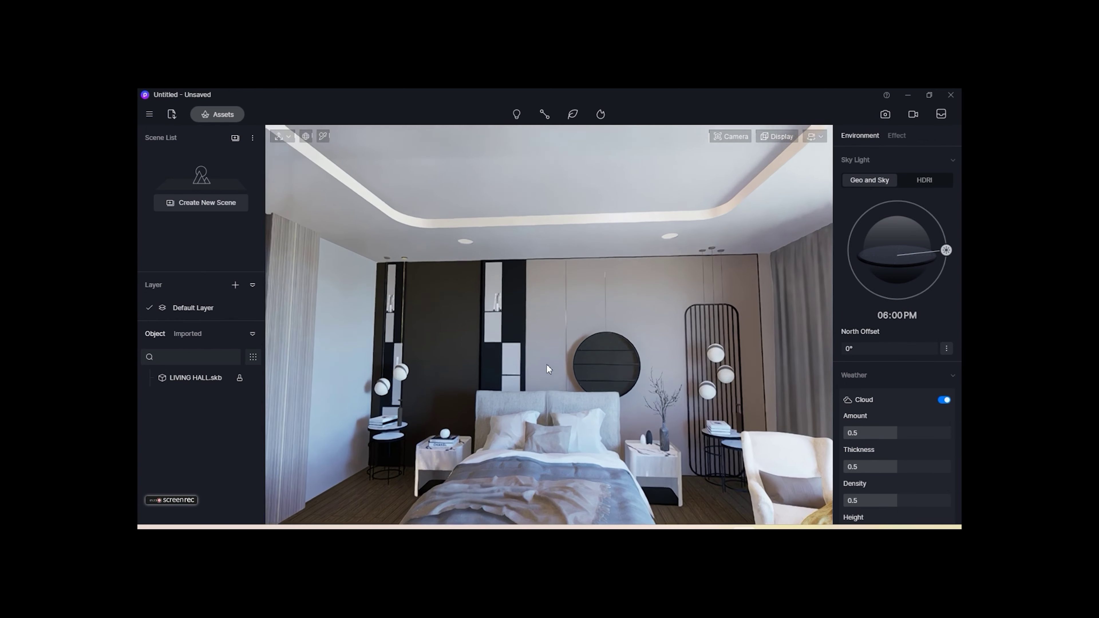
pyautogui.scroll(3, 582, 453)
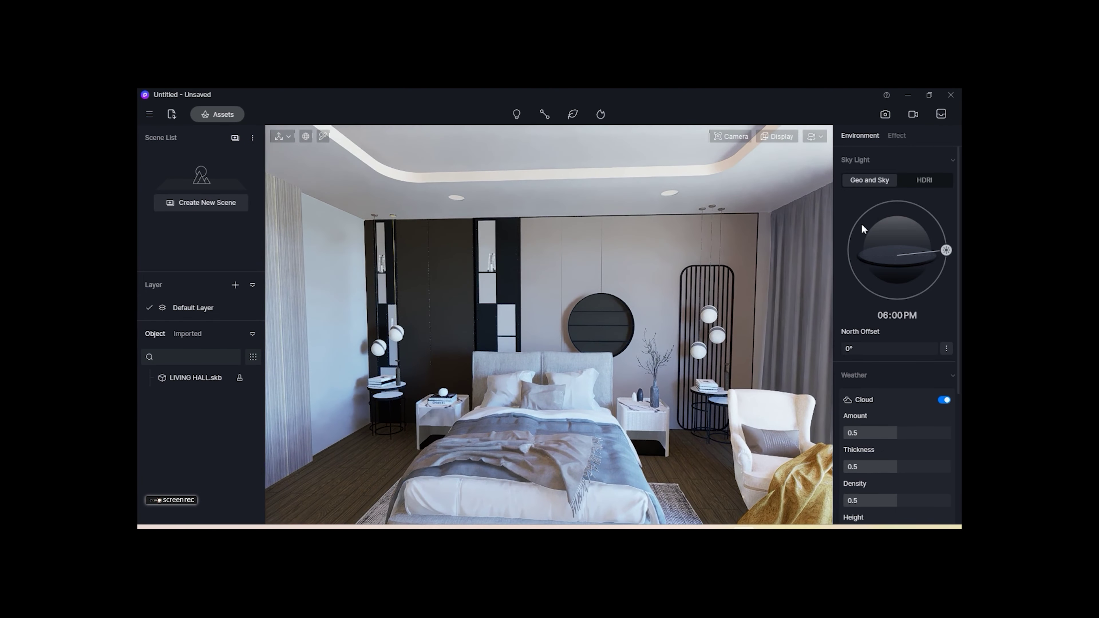
# Set the sky light to a custom green_point_park HDRI
pyautogui.click(925, 180)
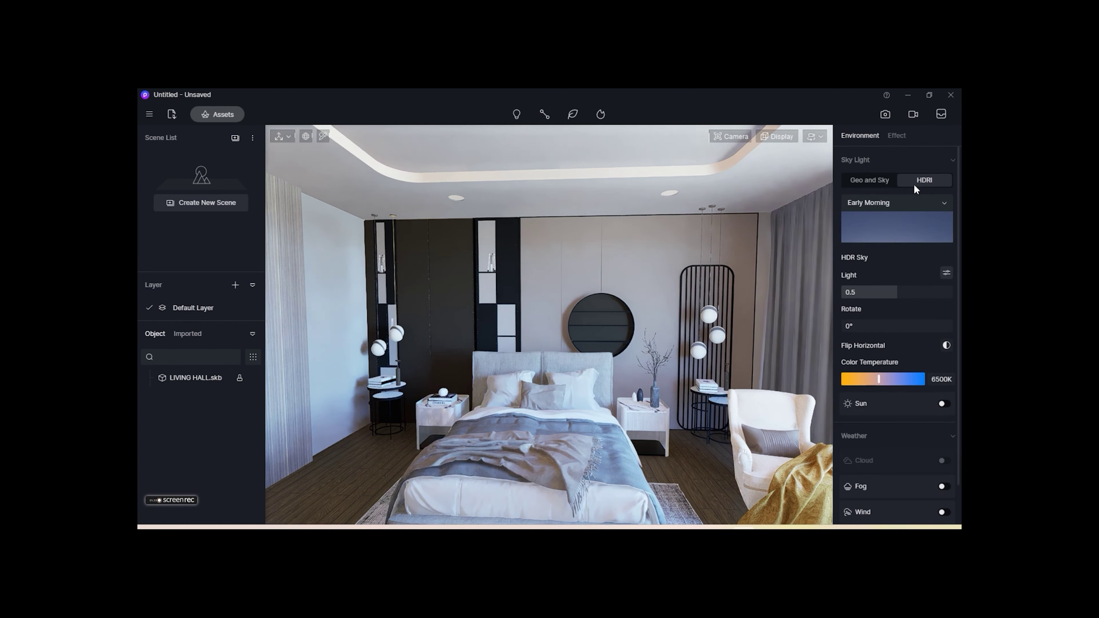
pyautogui.click(909, 203)
pyautogui.click(887, 503)
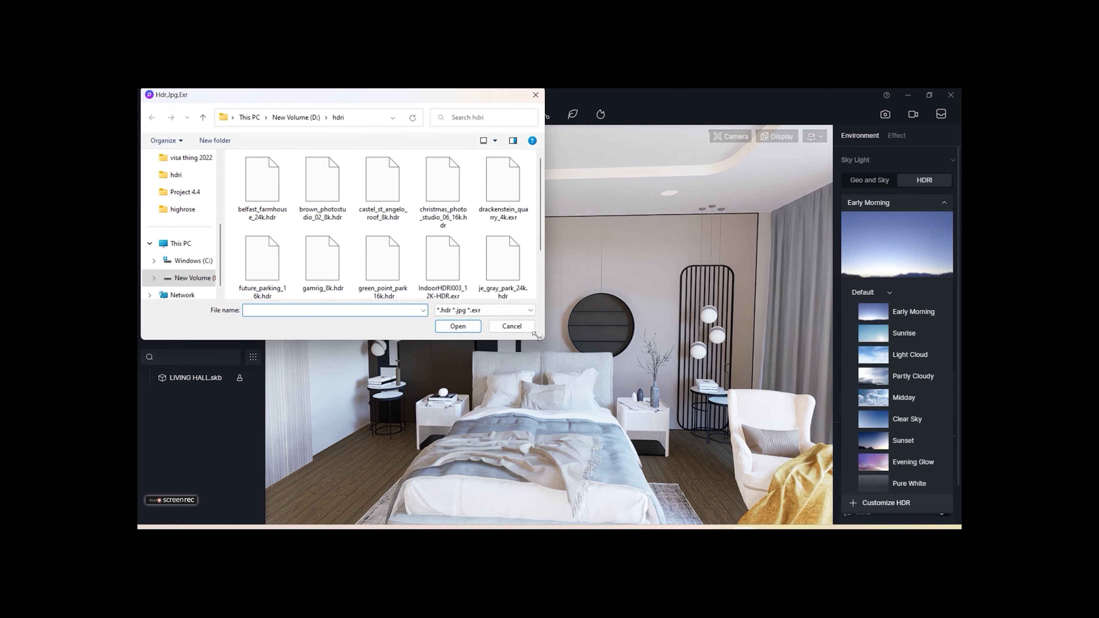
pyautogui.click(458, 326)
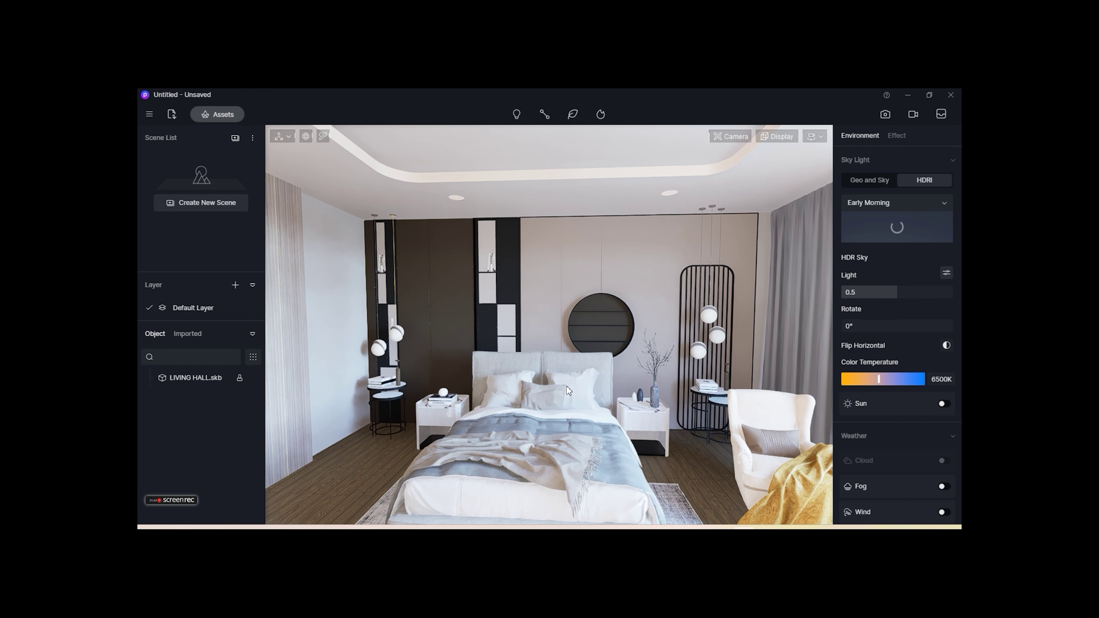
# Turn the HDRI sky light down to 0 and set its colour temperature to 4900K
pyautogui.moveTo(888, 292); pyautogui.dragTo(855, 294)
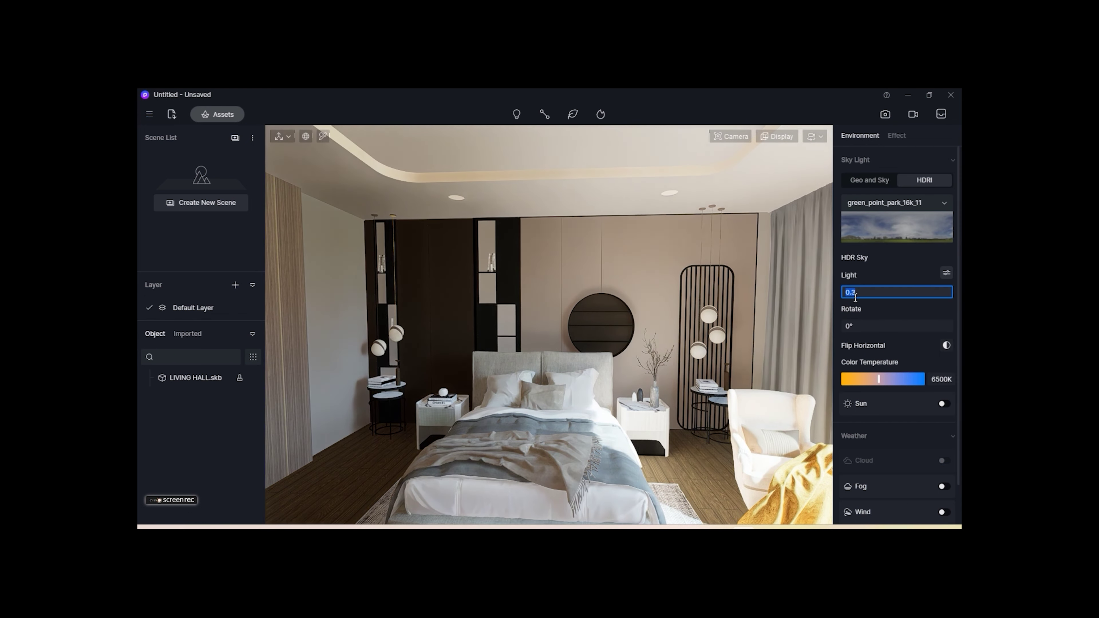
pyautogui.write('1')
pyautogui.press('Return')
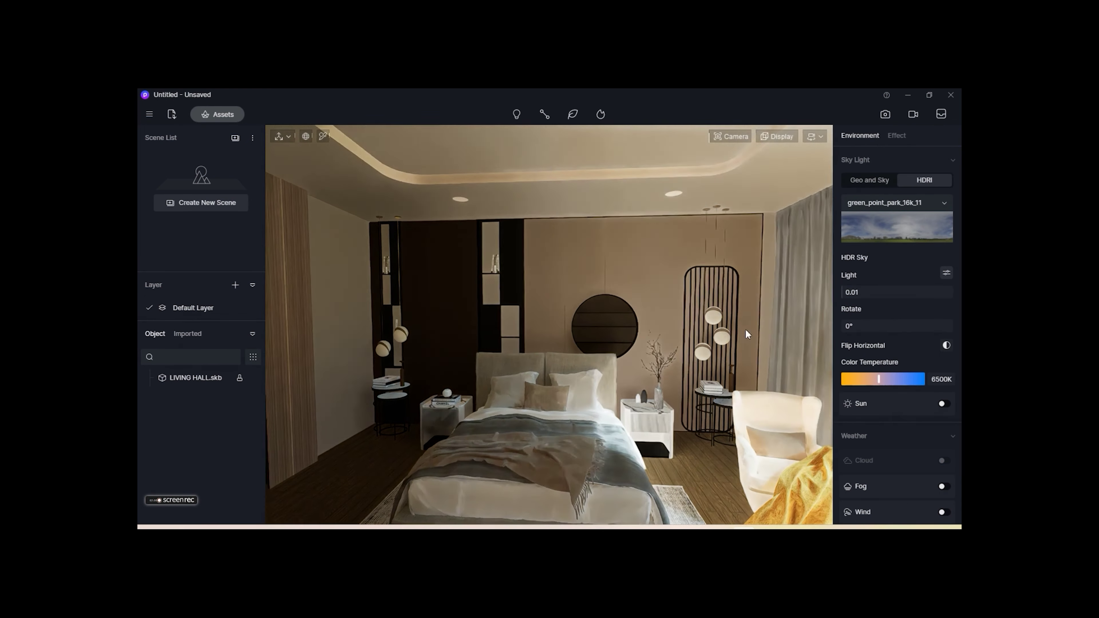
pyautogui.moveTo(746, 328); pyautogui.dragTo(708, 300, button='right')
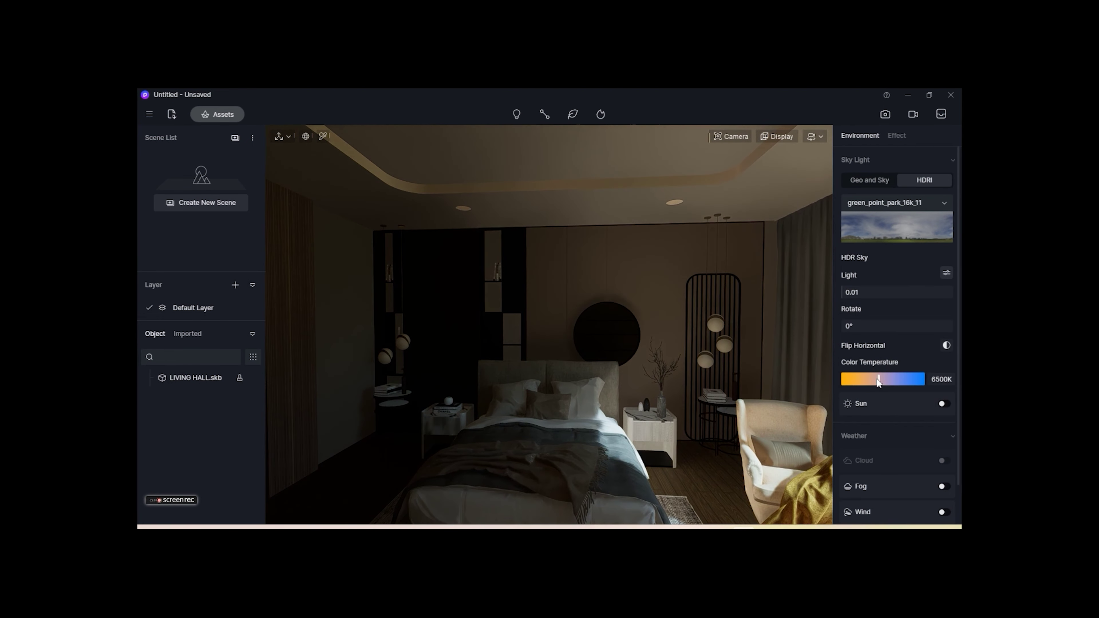
pyautogui.moveTo(724, 370); pyautogui.dragTo(675, 346, button='right')
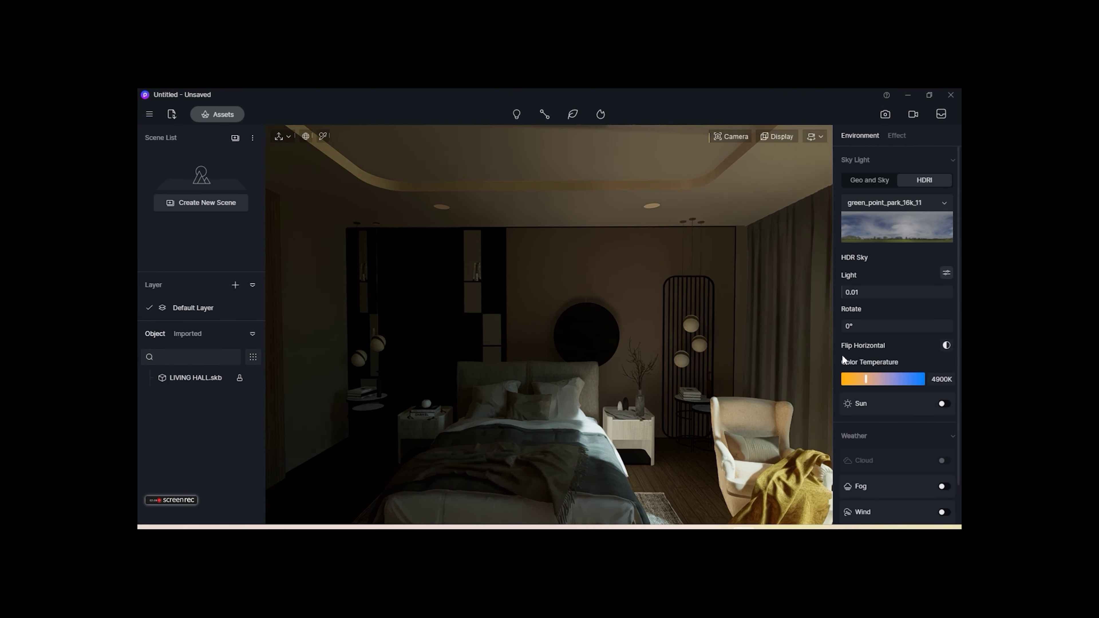
pyautogui.moveTo(846, 293); pyautogui.dragTo(843, 298)
pyautogui.moveTo(624, 328); pyautogui.dragTo(601, 332, button='right')
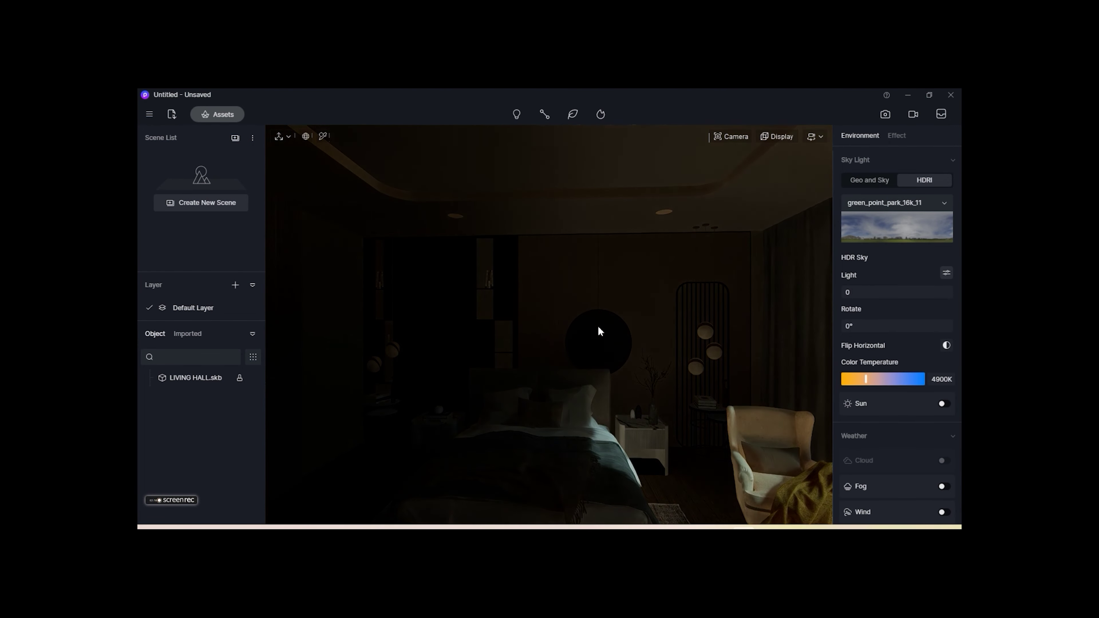
# Place a spotlight on the ceiling above the bed
pyautogui.click(517, 155)
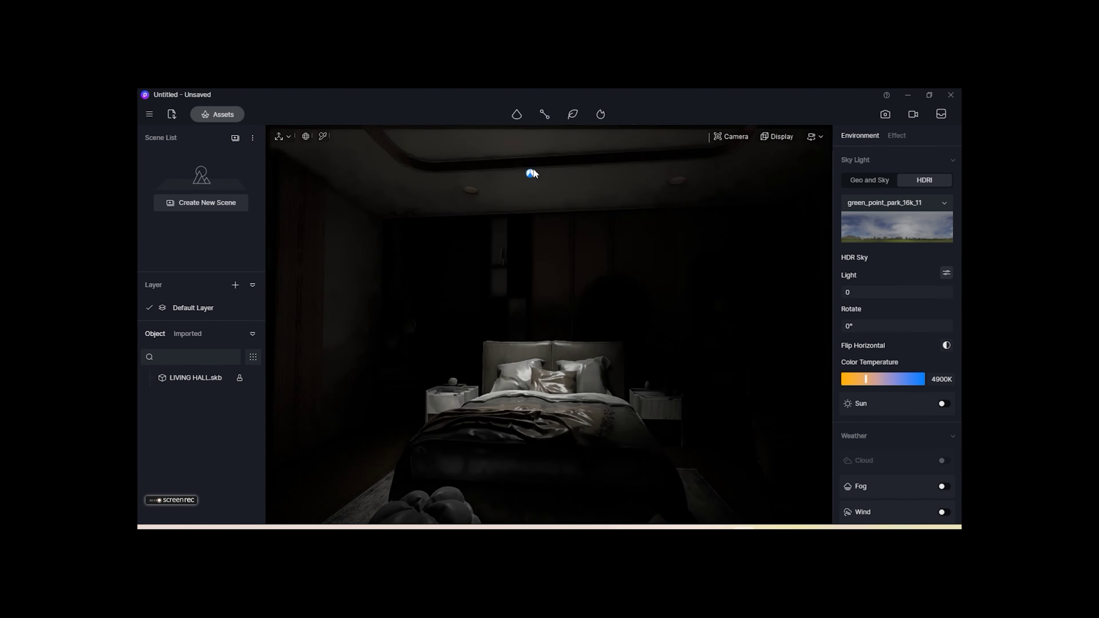
pyautogui.click(553, 135)
pyautogui.click(585, 488)
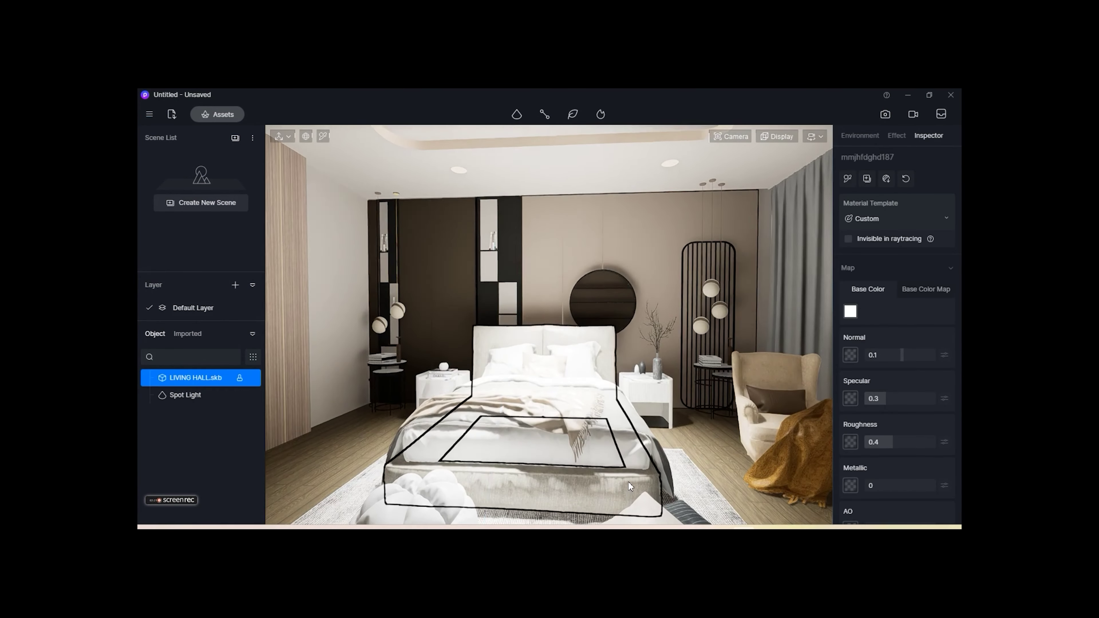
pyautogui.moveTo(629, 482); pyautogui.dragTo(528, 175, button='right')
pyautogui.click(528, 171)
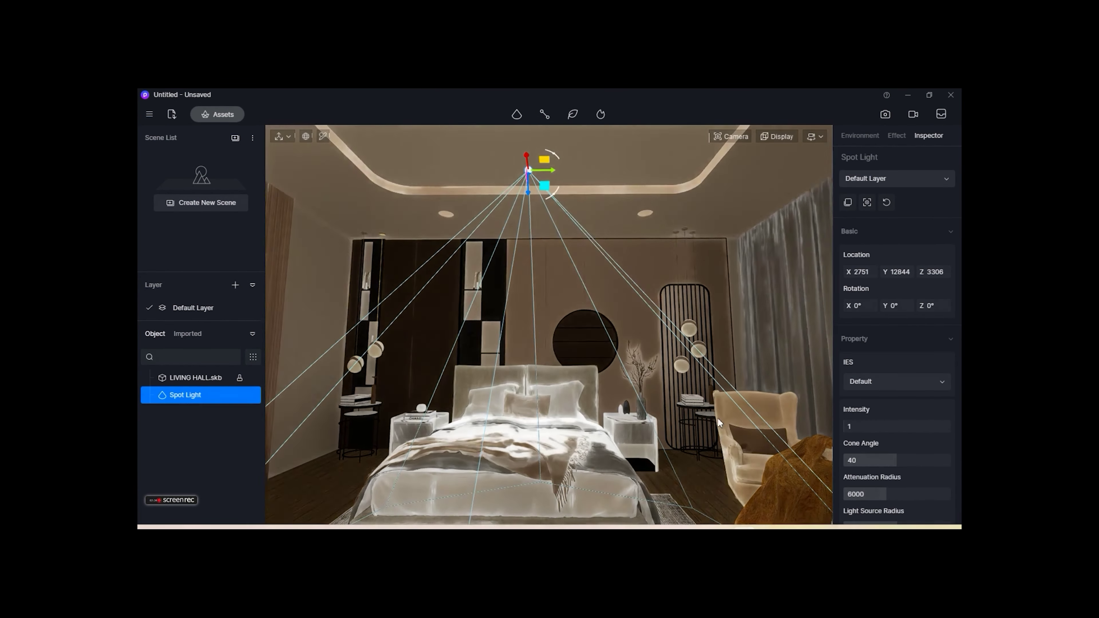
# Give the spotlight a 70.1 cone angle and 7205 attenuation radius
pyautogui.moveTo(719, 419); pyautogui.dragTo(740, 460, button='right')
pyautogui.scroll(-3, 900, 491)
pyautogui.moveTo(893, 364)
pyautogui.mouseDown()
pyautogui.moveTo(890, 396)
pyautogui.moveTo(938, 384)
pyautogui.mouseUp()
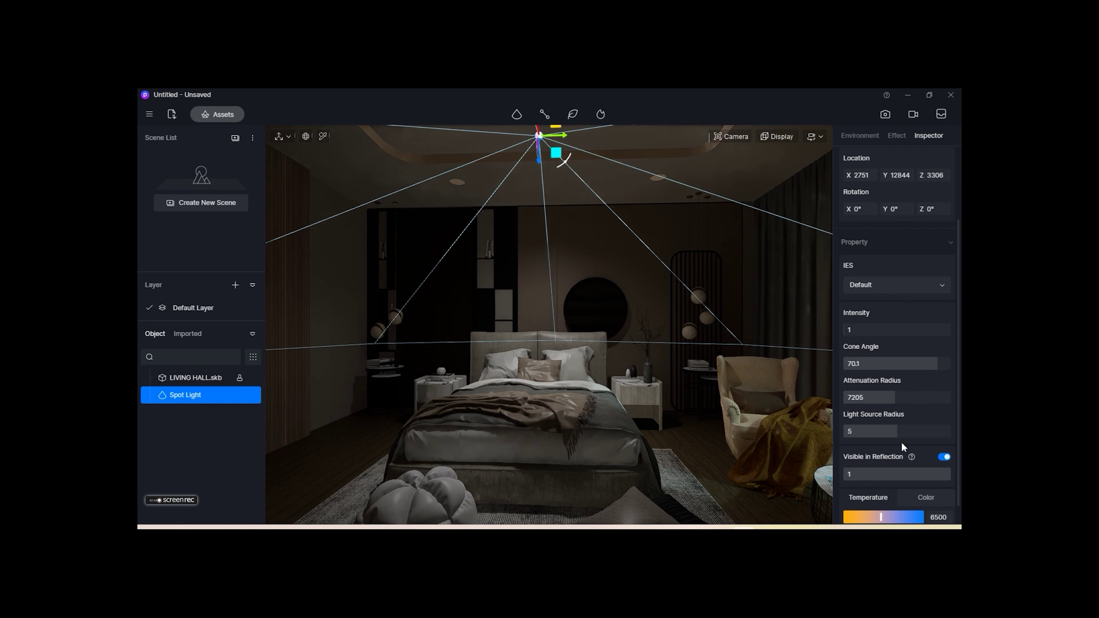
pyautogui.scroll(-1, 898, 453)
# Give the ceiling's Color C01 material specular 1, roughness 0.92 and emissive intensity 0.1
pyautogui.click(625, 392)
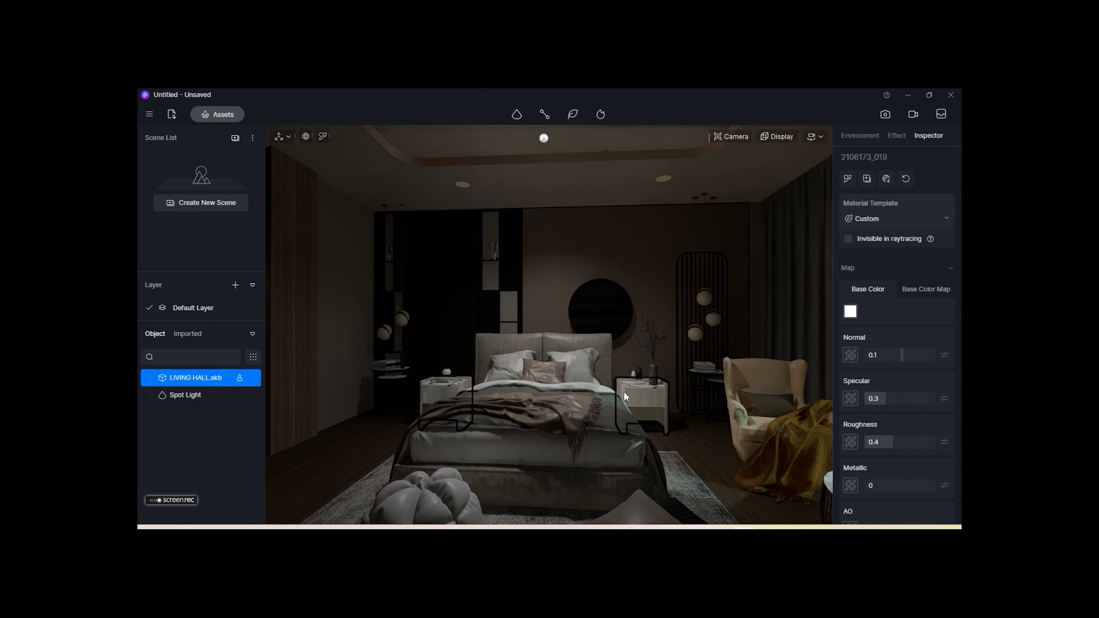
pyautogui.click(437, 159)
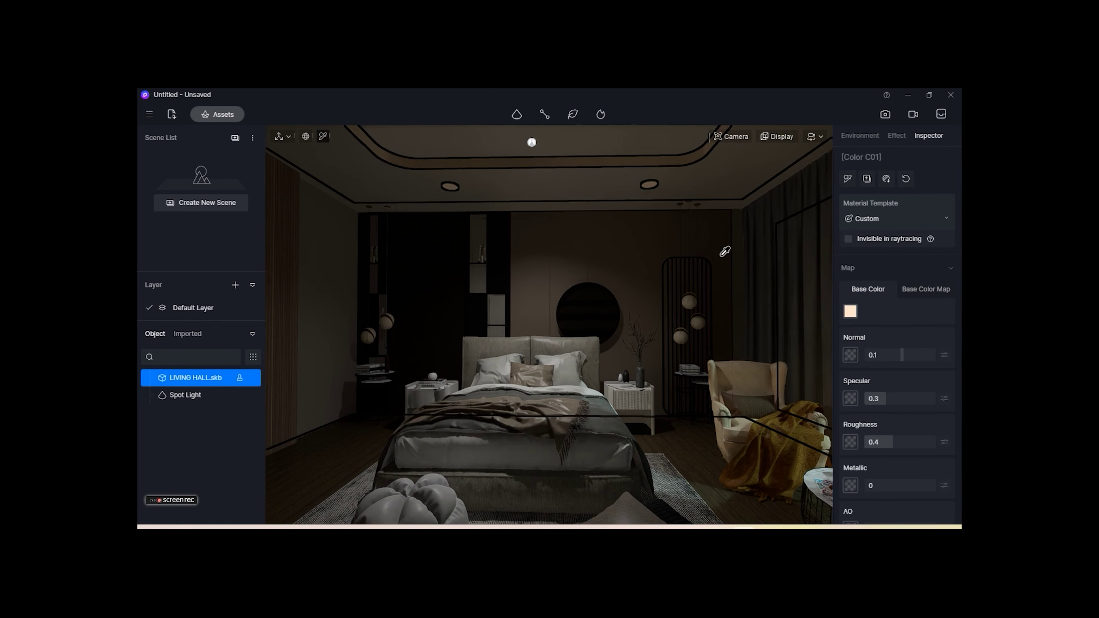
pyautogui.moveTo(891, 405)
pyautogui.mouseDown()
pyautogui.moveTo(947, 407)
pyautogui.moveTo(930, 444)
pyautogui.mouseUp()
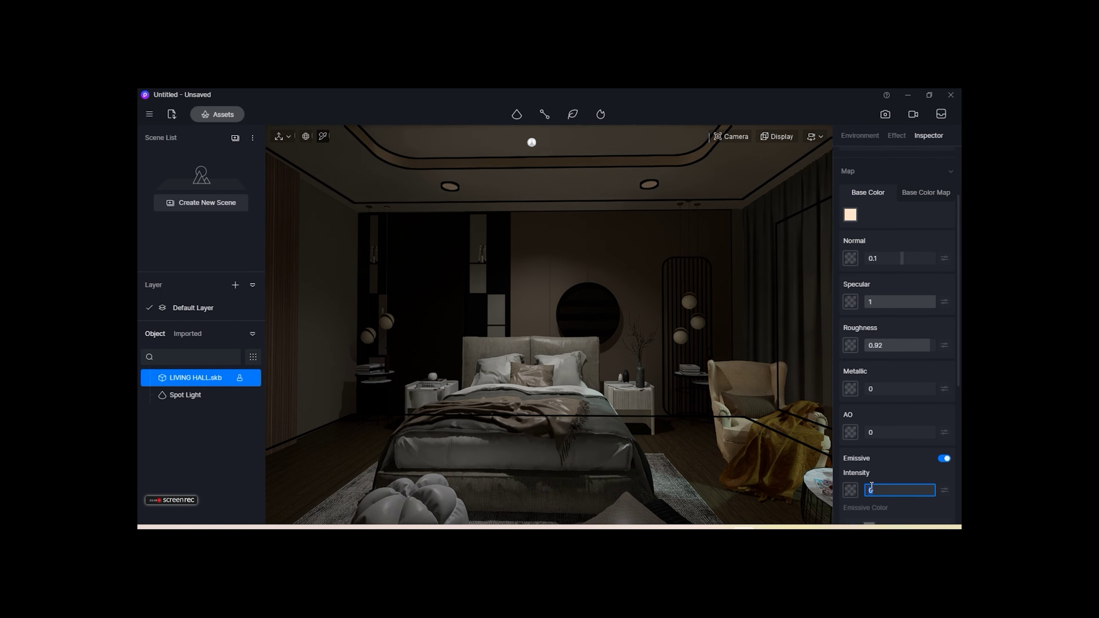
pyautogui.press('Return')
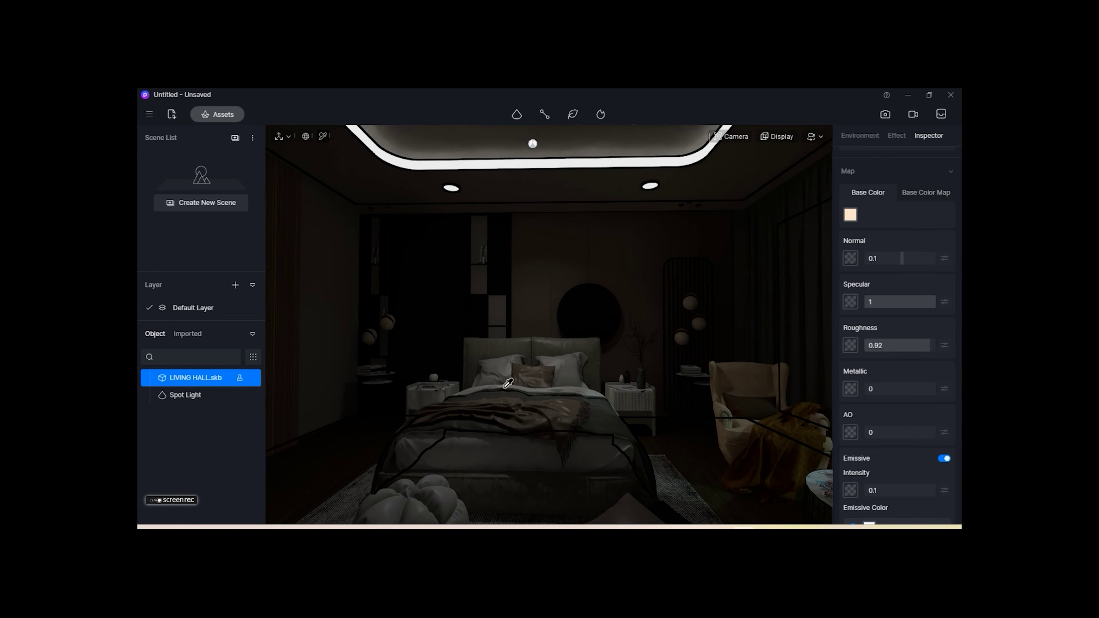
pyautogui.moveTo(484, 374); pyautogui.dragTo(415, 317, button='right')
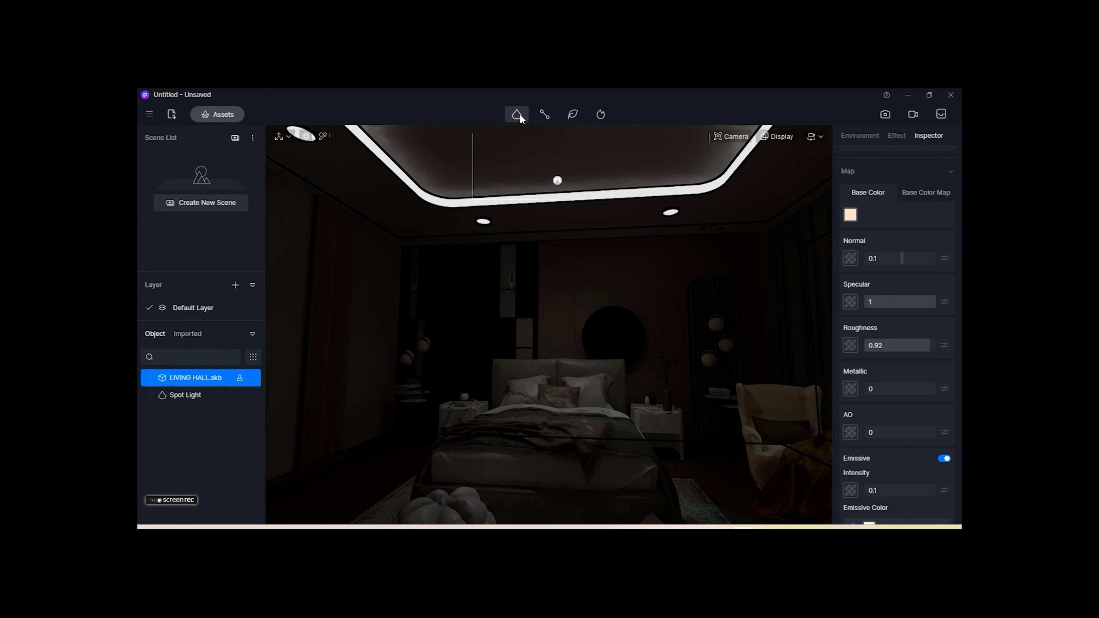
# Place a second spotlight on the ceiling near the left wall beside the bed
pyautogui.click(517, 156)
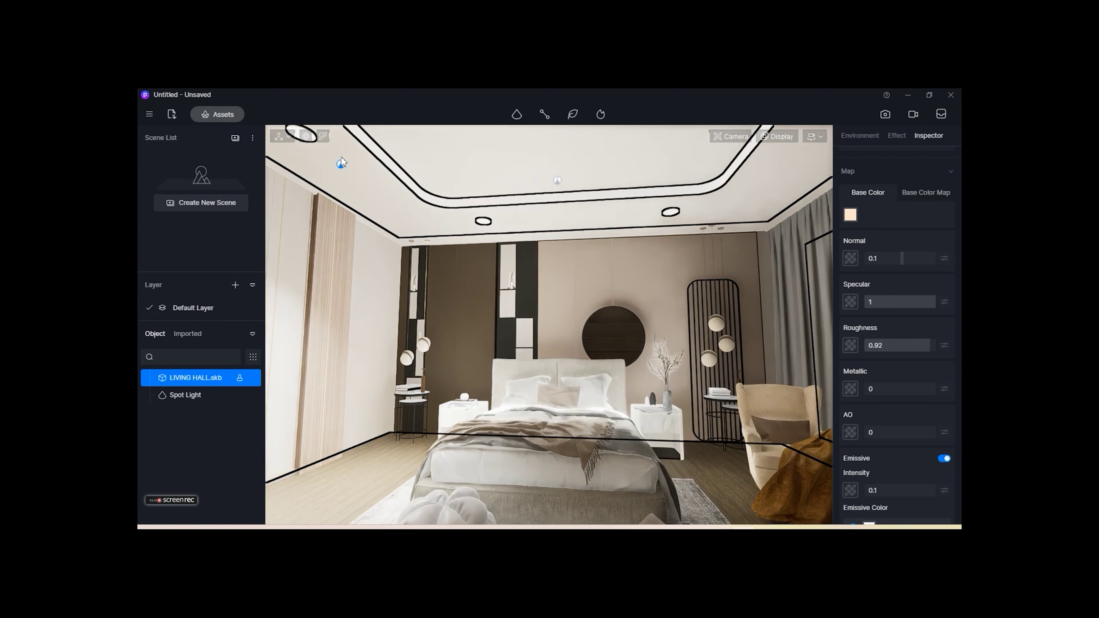
pyautogui.click(342, 156)
pyautogui.moveTo(390, 208); pyautogui.dragTo(327, 251, button='right')
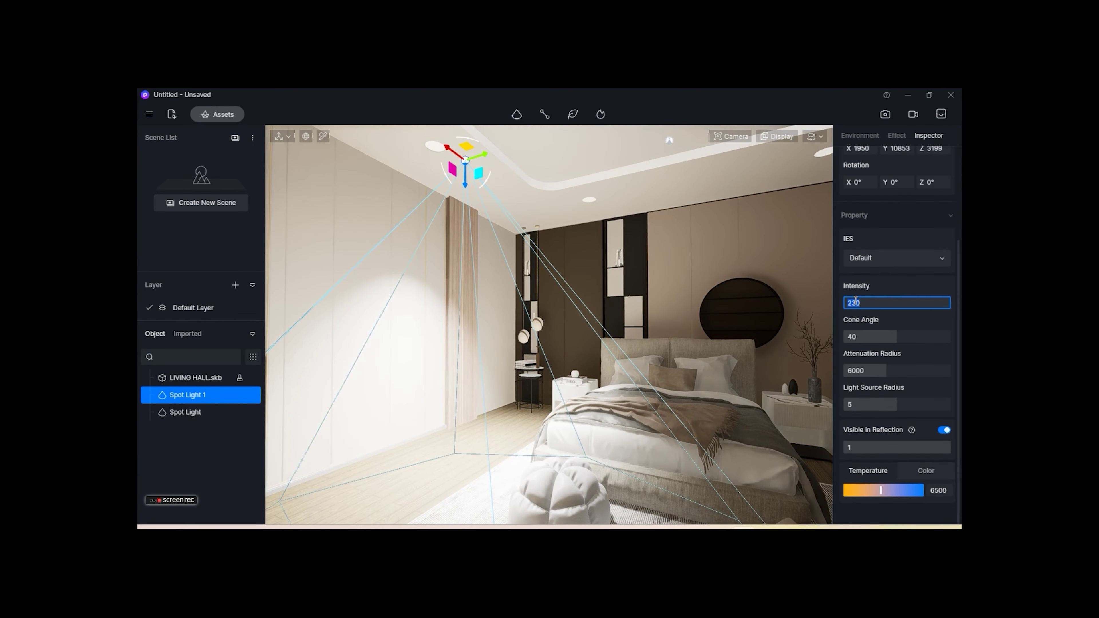
pyautogui.write('1')
pyautogui.moveTo(813, 346); pyautogui.dragTo(468, 348, button='right')
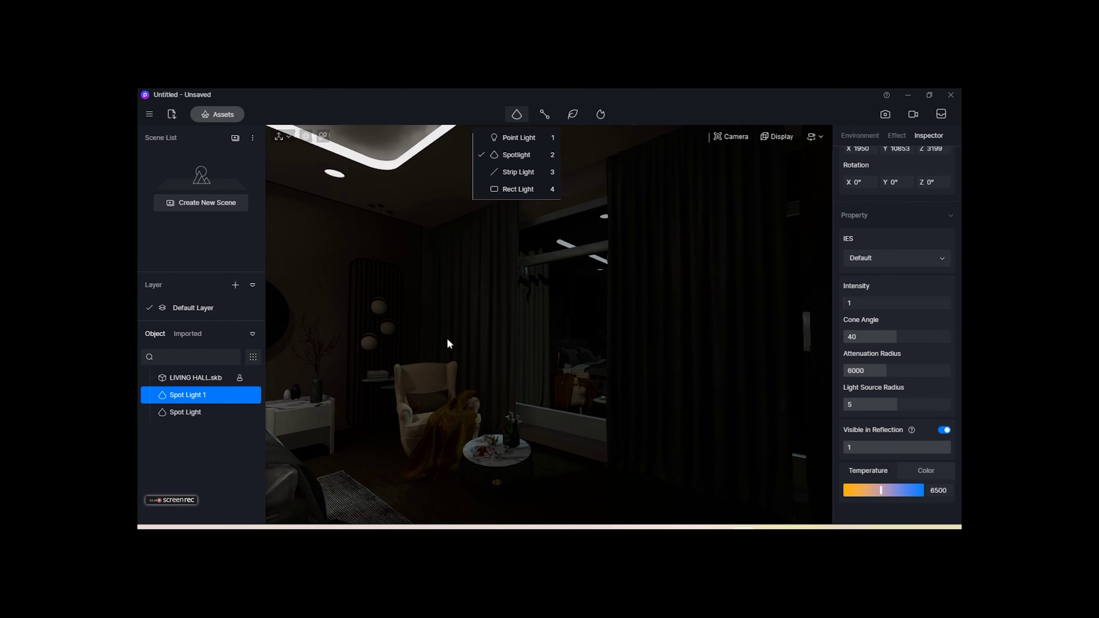
pyautogui.click(446, 338)
pyautogui.moveTo(447, 338)
pyautogui.mouseDown(button='right')
pyautogui.moveTo(391, 304)
pyautogui.moveTo(357, 304)
pyautogui.moveTo(419, 214)
pyautogui.mouseUp(button='right')
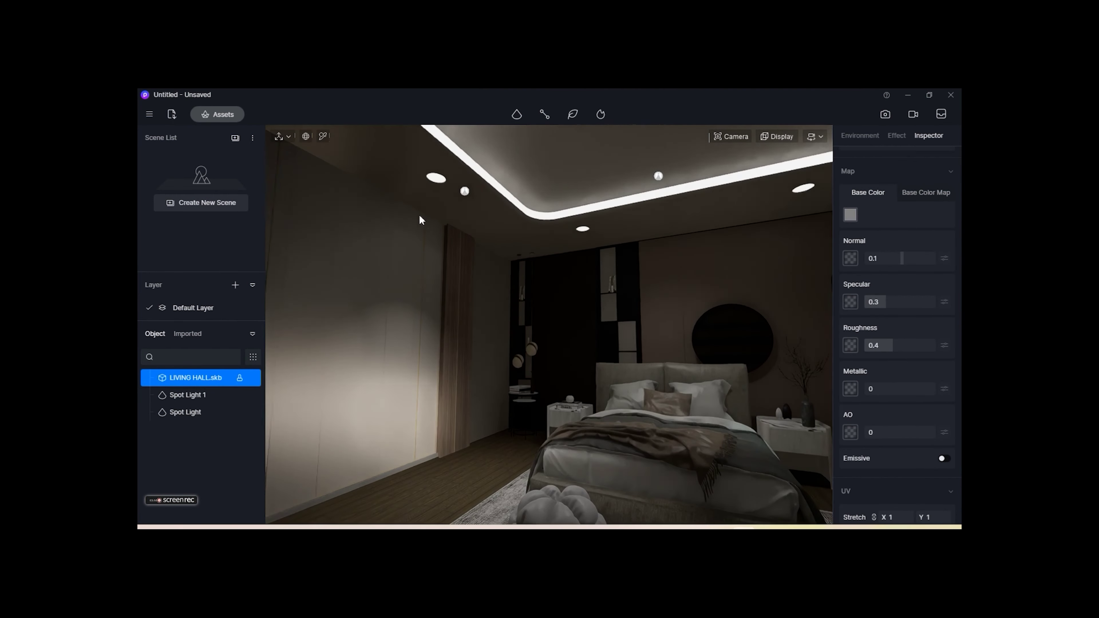
# Reselect Spot Light 1 and nudge its position along the ceiling
pyautogui.click(464, 191)
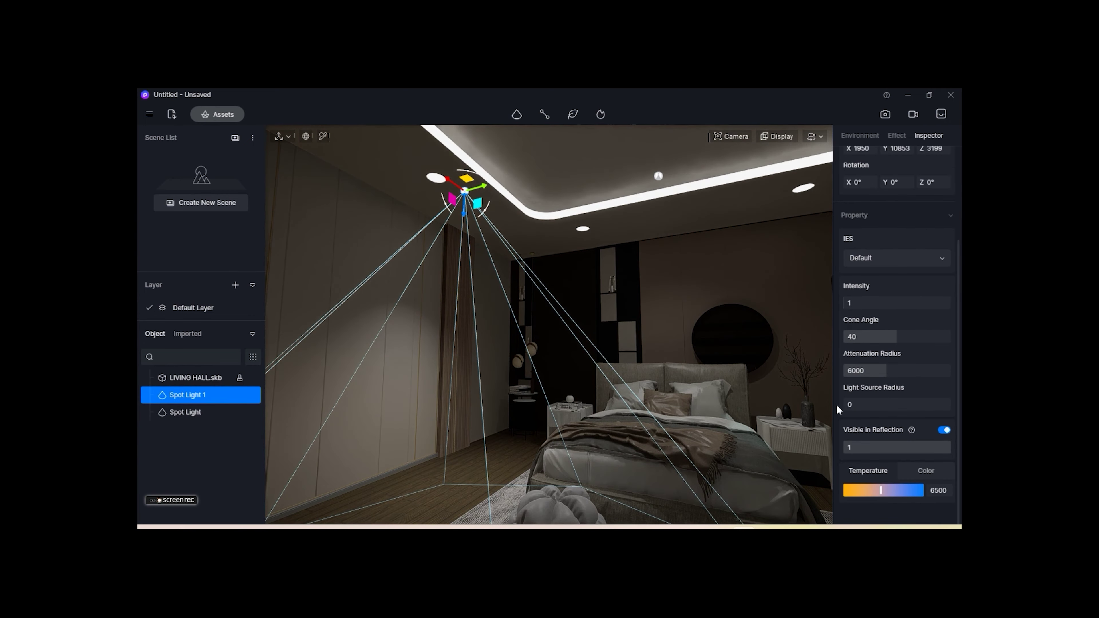
pyautogui.click(739, 454)
pyautogui.moveTo(739, 454); pyautogui.dragTo(363, 274, button='right')
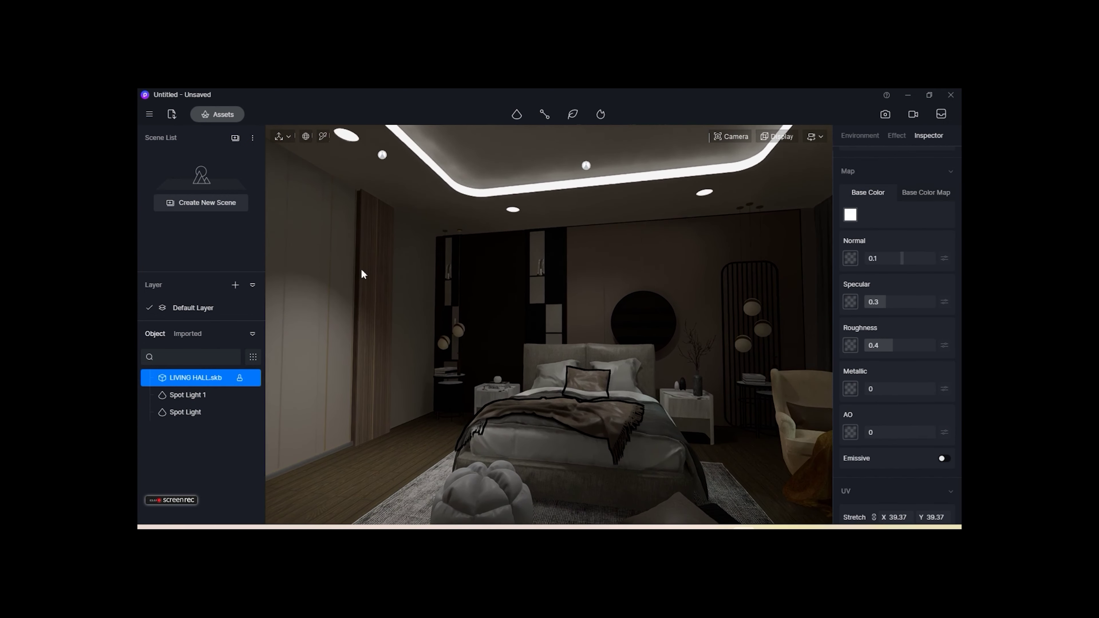
pyautogui.click(382, 155)
pyautogui.moveTo(379, 154); pyautogui.dragTo(379, 156)
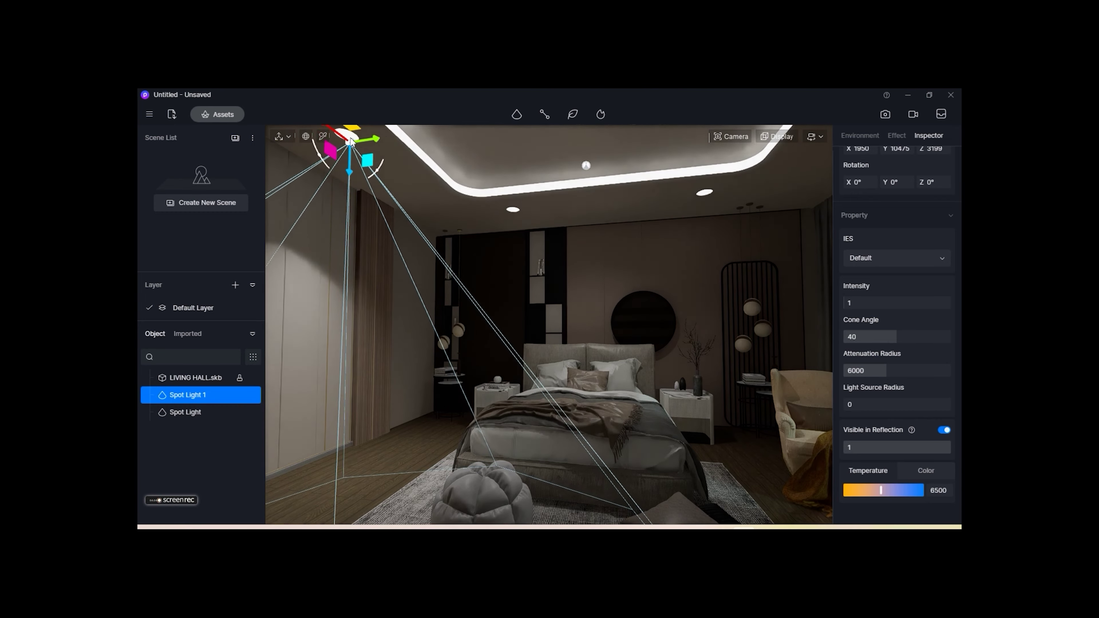
pyautogui.moveTo(372, 160)
pyautogui.mouseDown(button='right')
pyautogui.moveTo(576, 366)
pyautogui.moveTo(510, 277)
pyautogui.moveTo(584, 336)
pyautogui.moveTo(471, 338)
pyautogui.moveTo(614, 385)
pyautogui.moveTo(769, 390)
pyautogui.mouseUp(button='right')
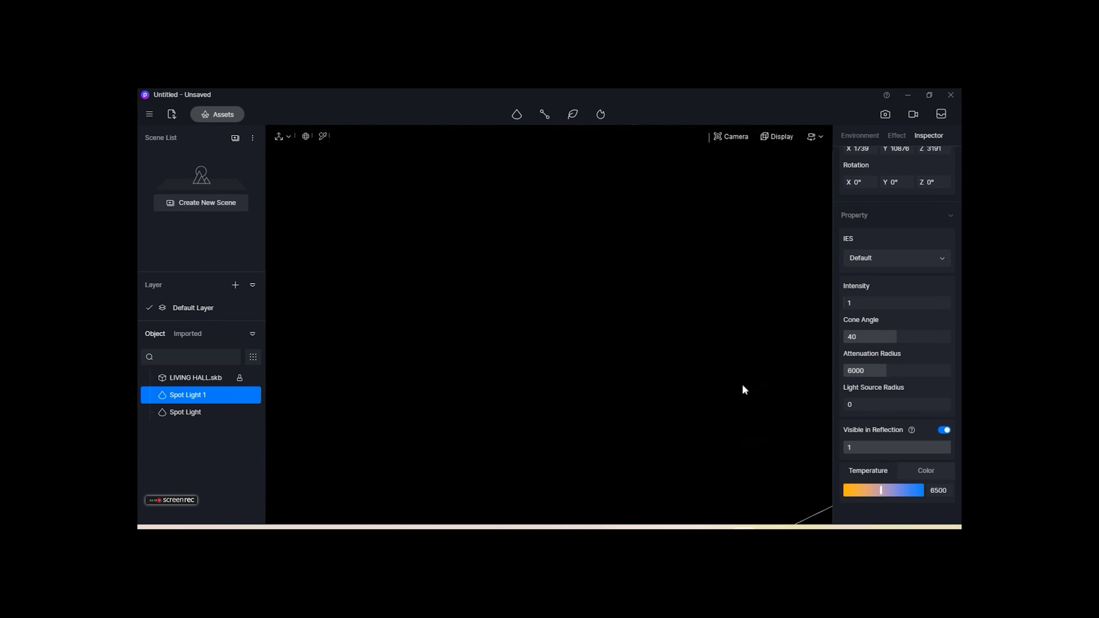
# Place a spotlight on the living room ceiling with intensity 1
pyautogui.click(526, 156)
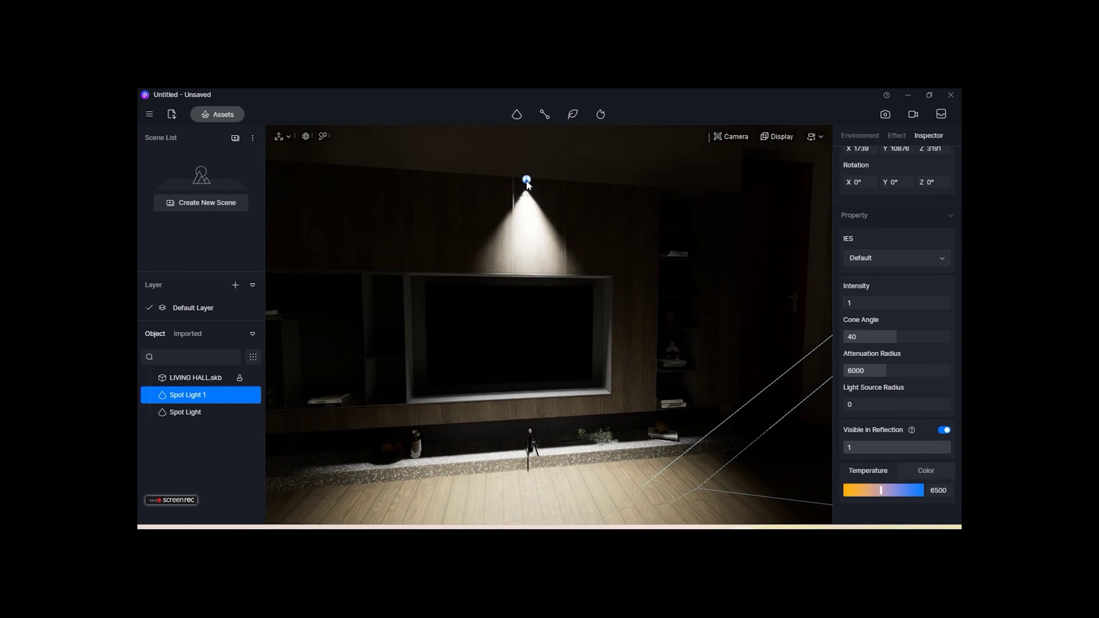
pyautogui.click(497, 175)
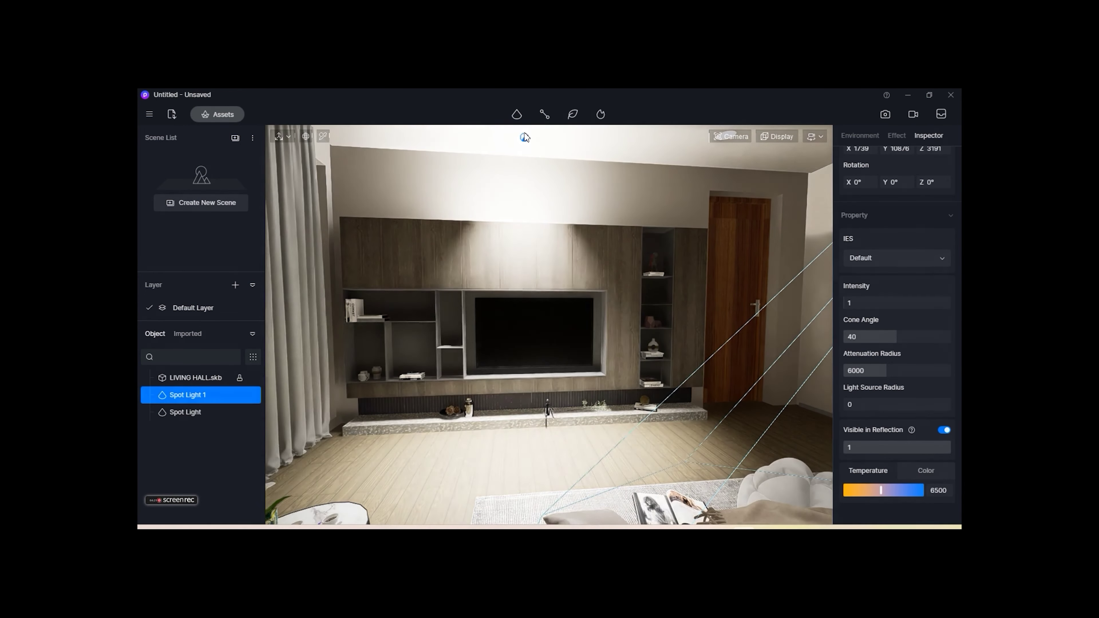
pyautogui.moveTo(478, 285); pyautogui.dragTo(574, 131)
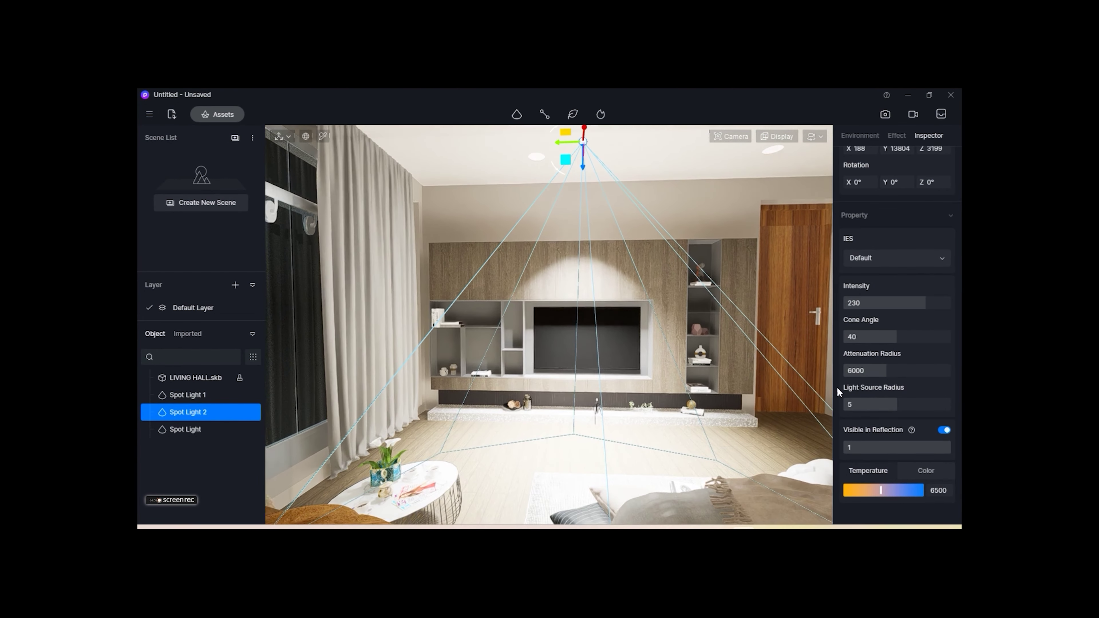
pyautogui.write('1')
pyautogui.press('Return')
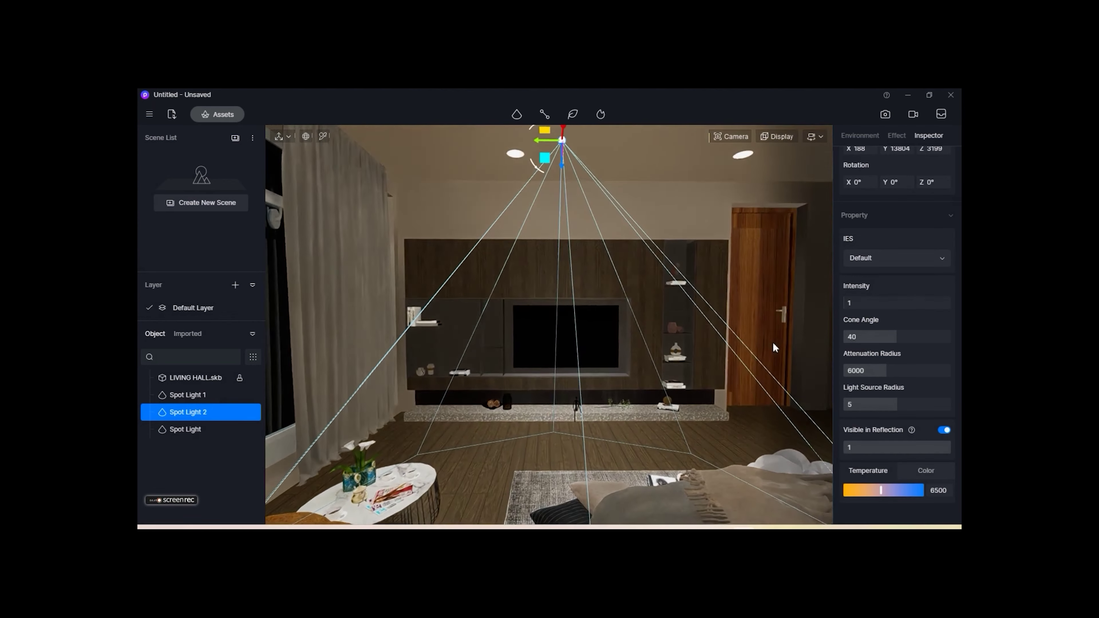
# Warm the new spotlight's colour temperature to 6300K
pyautogui.moveTo(605, 392)
pyautogui.mouseDown(button='right')
pyautogui.moveTo(463, 420)
pyautogui.moveTo(530, 418)
pyautogui.moveTo(772, 489)
pyautogui.mouseUp(button='right')
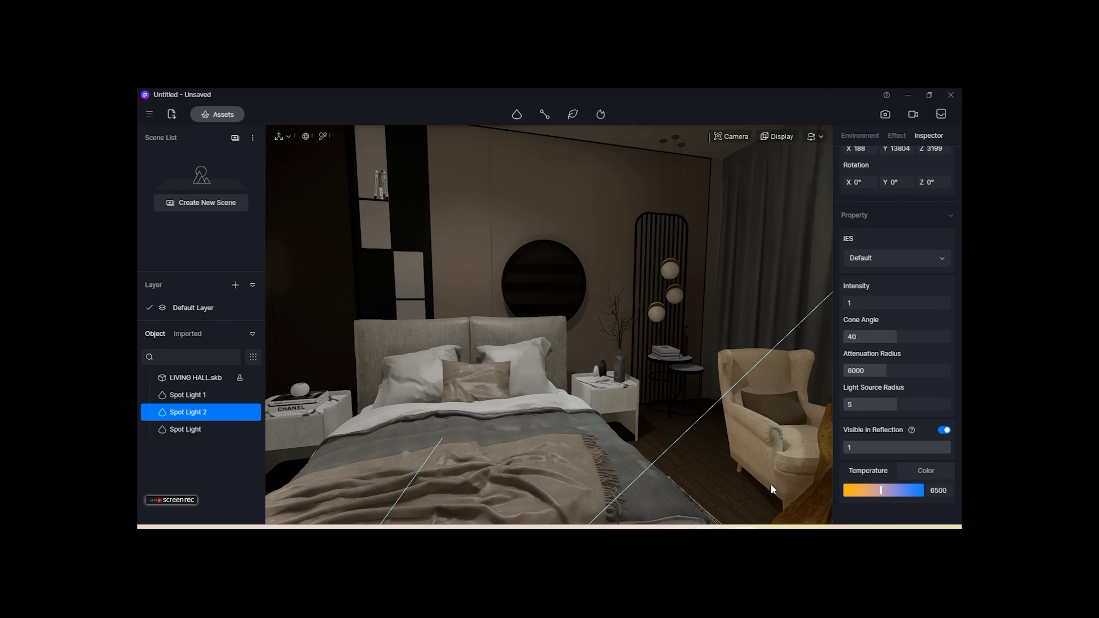
pyautogui.moveTo(883, 491); pyautogui.dragTo(665, 420, button='right')
pyautogui.press('f')
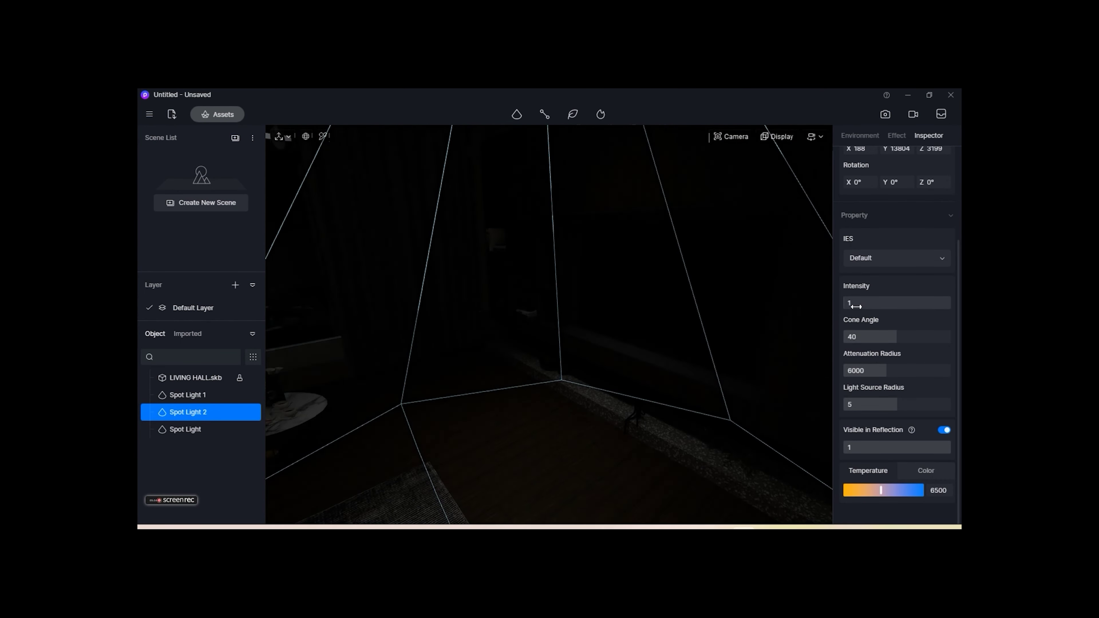
pyautogui.moveTo(881, 490); pyautogui.dragTo(873, 491)
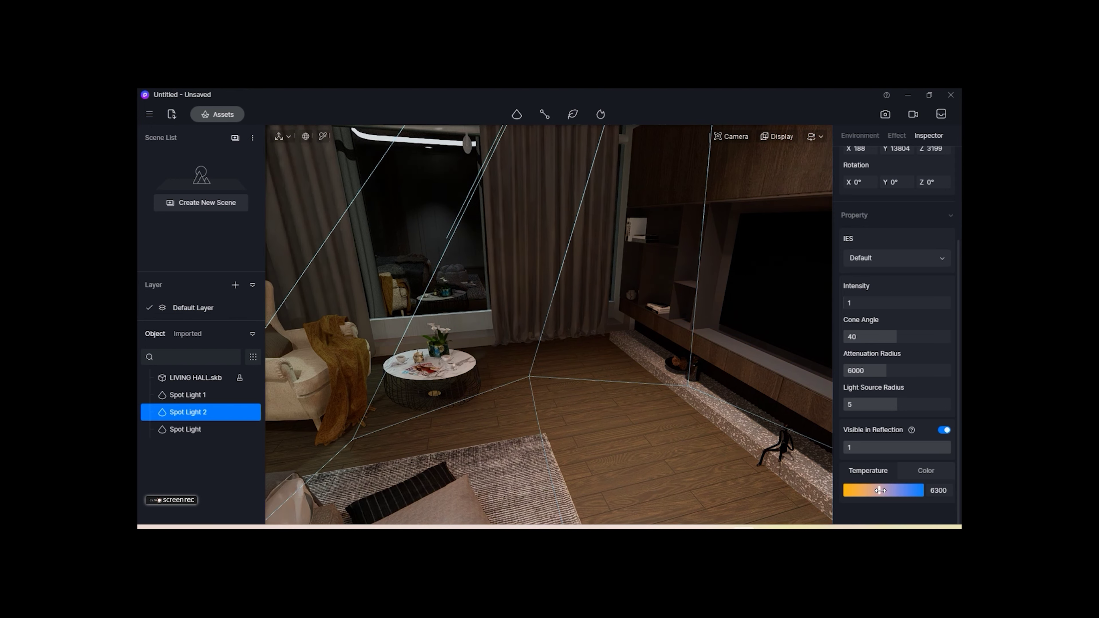
pyautogui.click(659, 440)
pyautogui.moveTo(660, 441)
pyautogui.mouseDown(button='right')
pyautogui.moveTo(401, 363)
pyautogui.moveTo(475, 455)
pyautogui.moveTo(509, 454)
pyautogui.moveTo(468, 459)
pyautogui.moveTo(496, 261)
pyautogui.mouseUp(button='right')
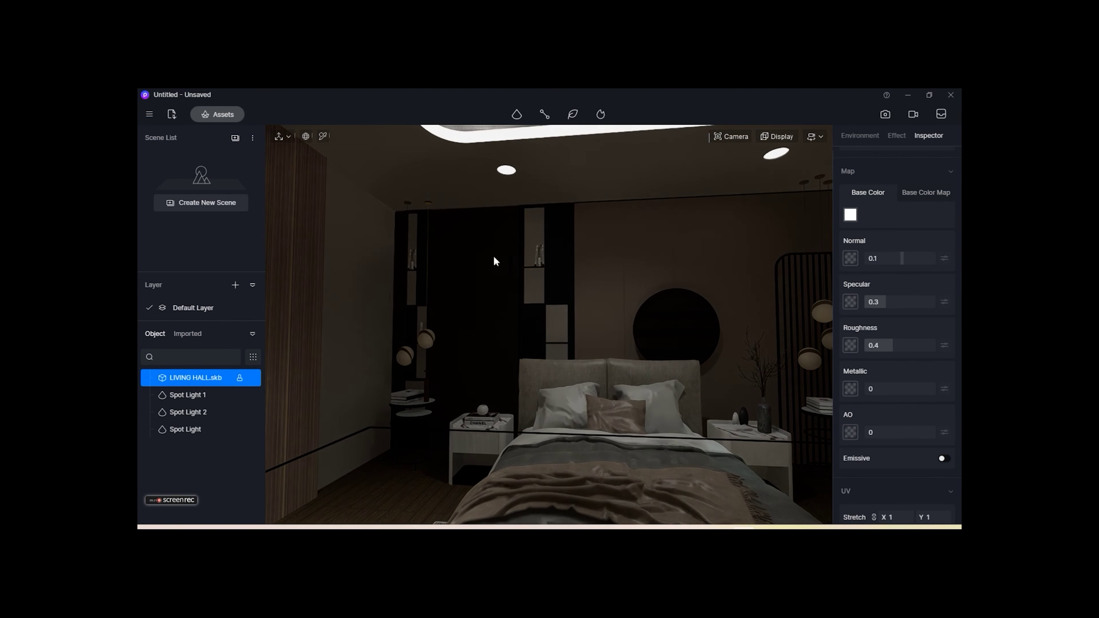
# Add Spot Light 3 on the wall behind the bed with cone 80, radius 12677 and intensity 1
pyautogui.click(521, 182)
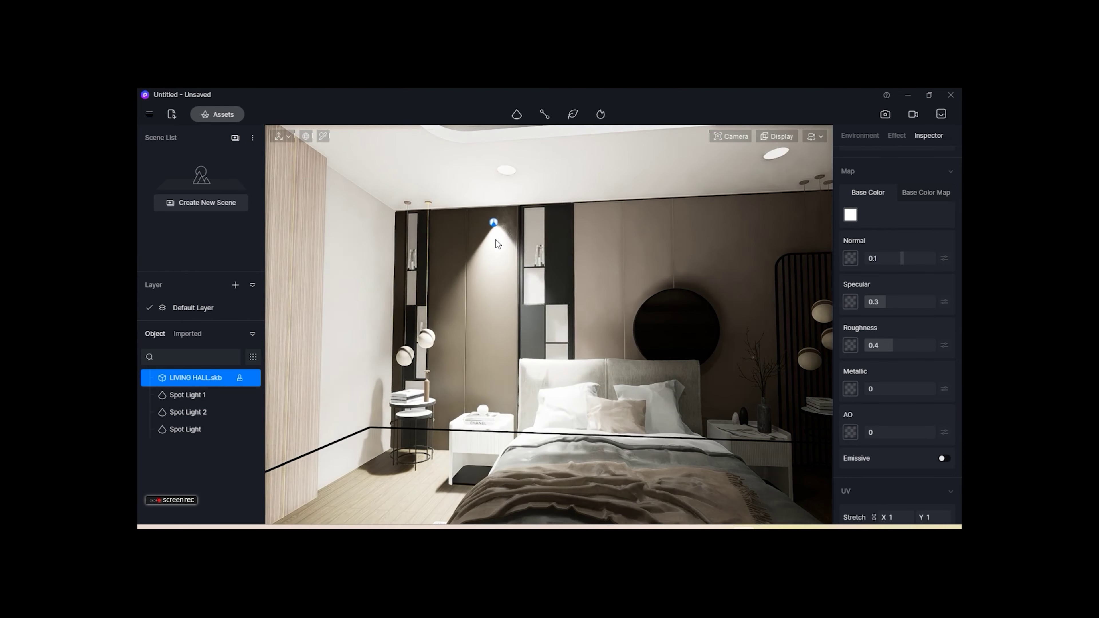
pyautogui.click(500, 277)
pyautogui.scroll(2, 883, 203)
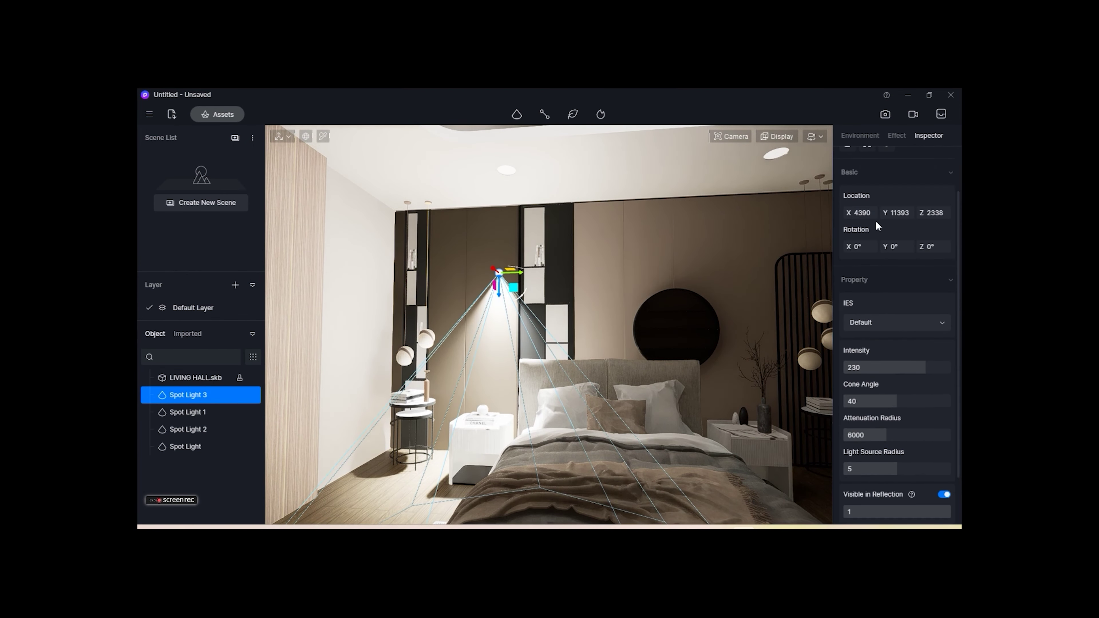
pyautogui.moveTo(891, 248)
pyautogui.mouseDown()
pyautogui.moveTo(876, 245)
pyautogui.moveTo(936, 253)
pyautogui.moveTo(885, 253)
pyautogui.mouseUp()
pyautogui.moveTo(870, 401); pyautogui.dragTo(954, 404)
pyautogui.moveTo(507, 290)
pyautogui.mouseDown()
pyautogui.moveTo(550, 291)
pyautogui.moveTo(527, 310)
pyautogui.mouseUp()
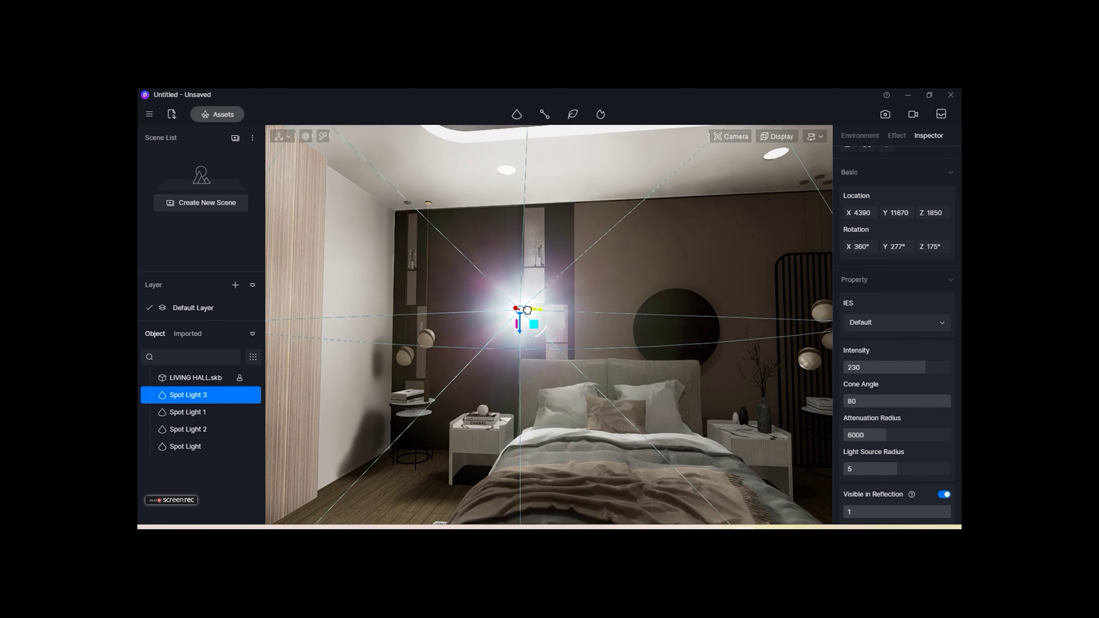
pyautogui.moveTo(886, 435); pyautogui.dragTo(913, 439)
pyautogui.press('d')
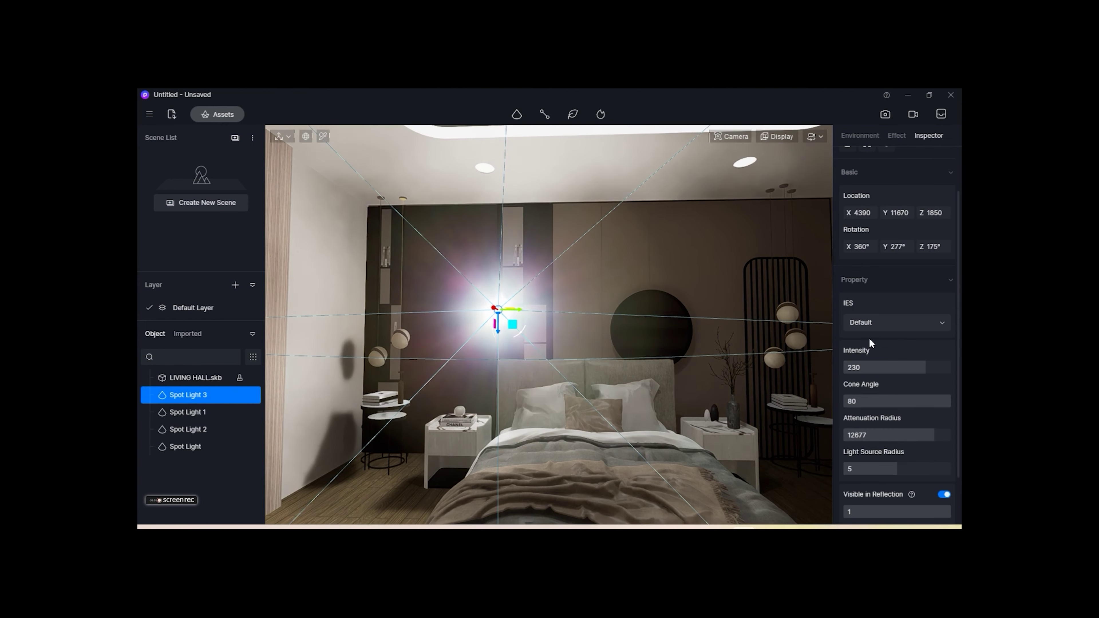
pyautogui.moveTo(856, 368); pyautogui.dragTo(847, 369)
# Move Spot Light 3 toward the left wall and rotate it around its Z axis
pyautogui.click(569, 442)
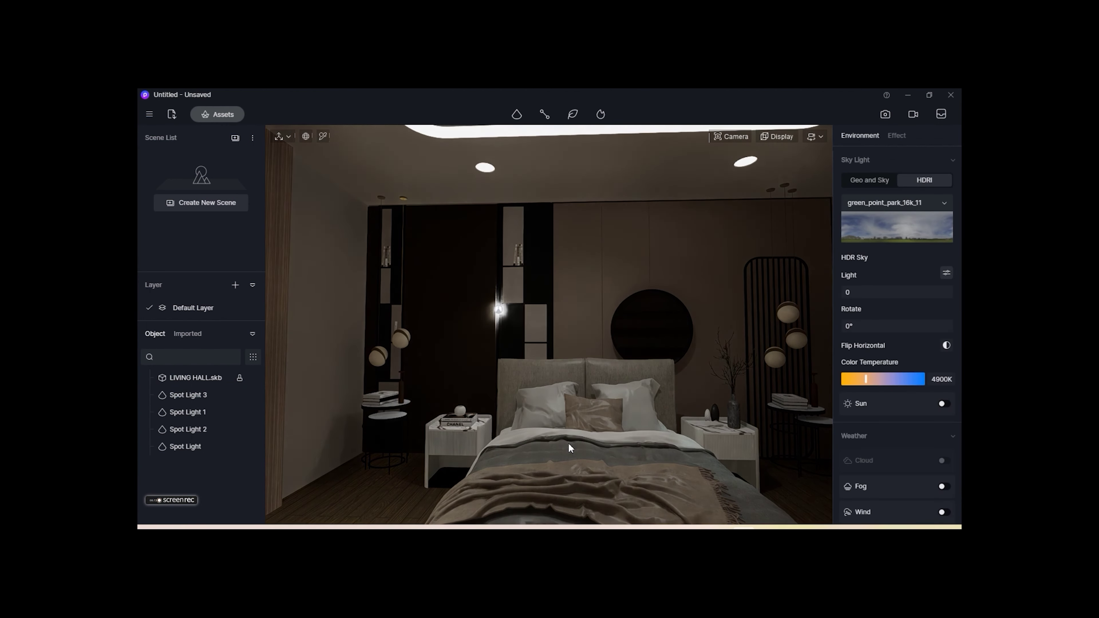
pyautogui.click(500, 299)
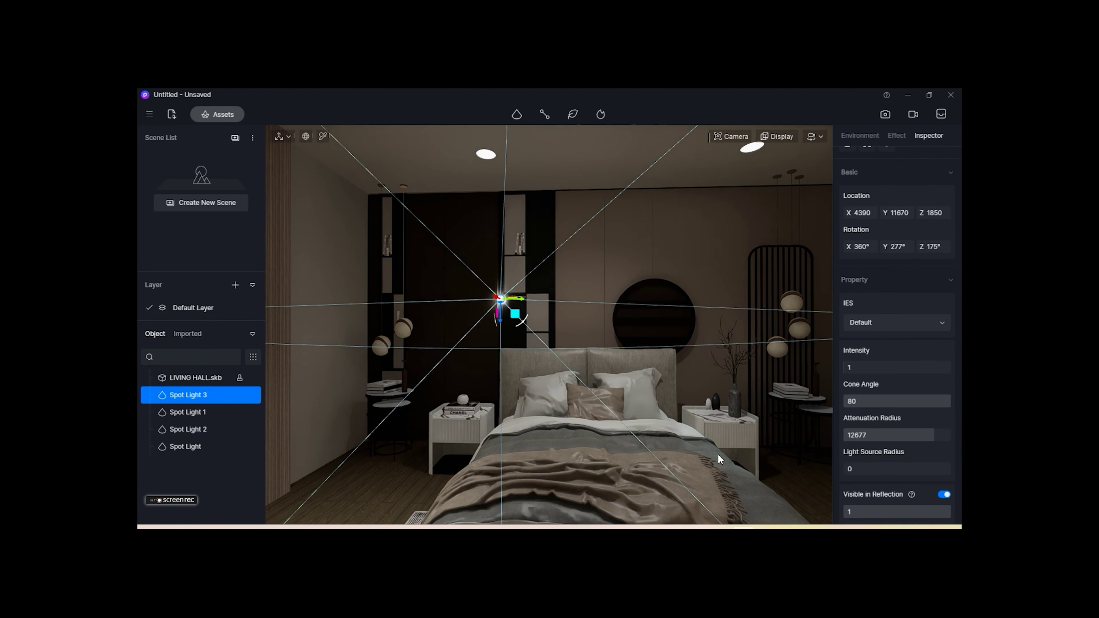
pyautogui.click(719, 459)
pyautogui.click(500, 302)
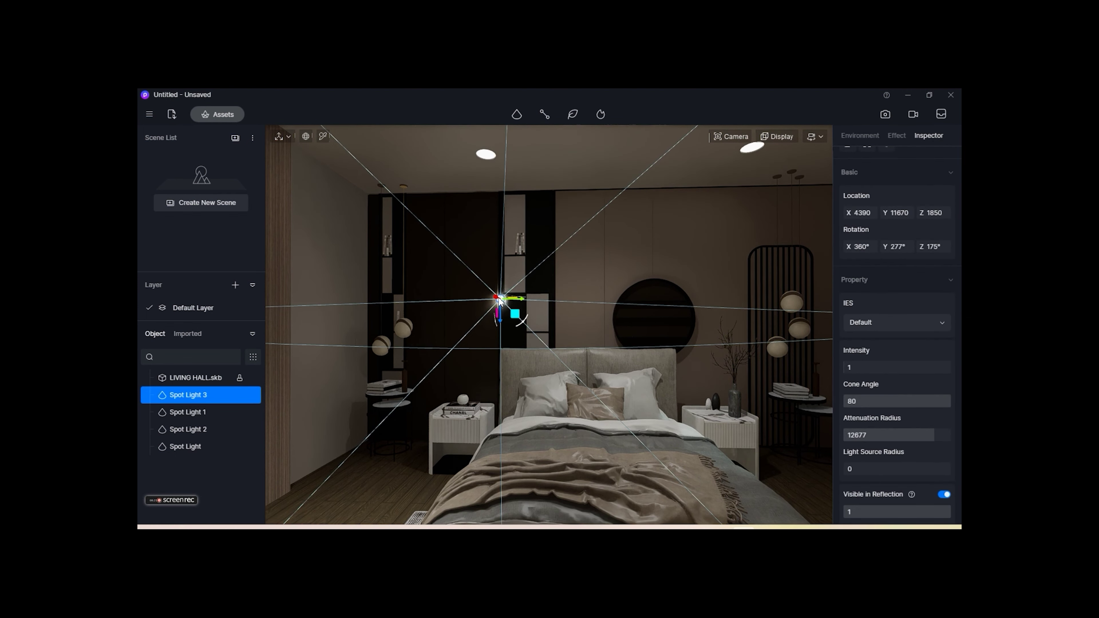
pyautogui.moveTo(493, 305); pyautogui.dragTo(358, 251)
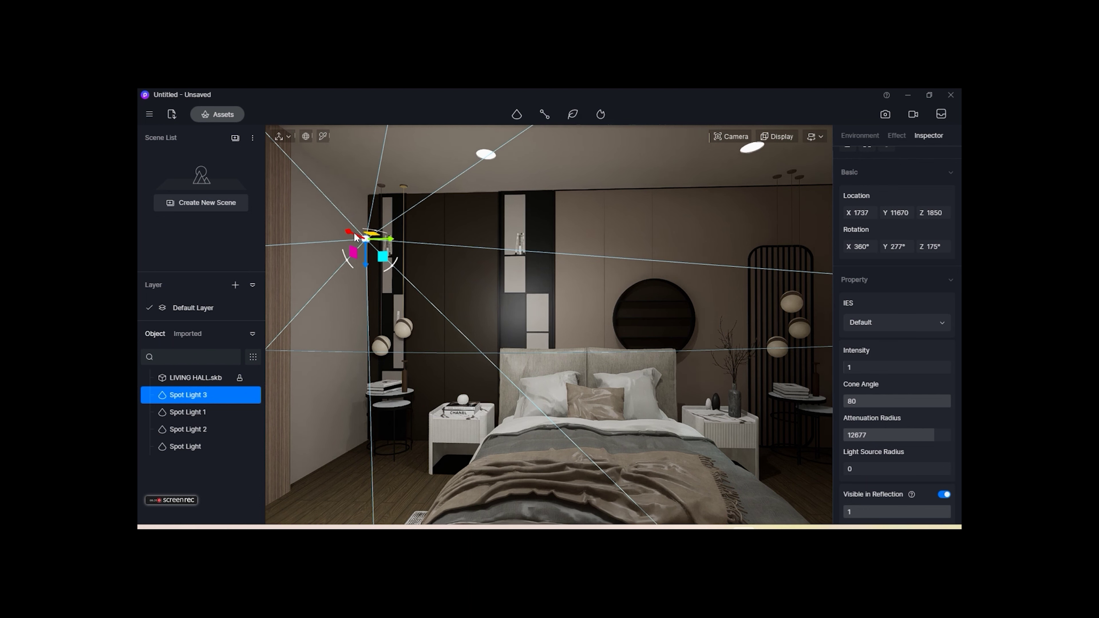
pyautogui.click(418, 456)
pyautogui.moveTo(434, 442); pyautogui.dragTo(470, 418, button='right')
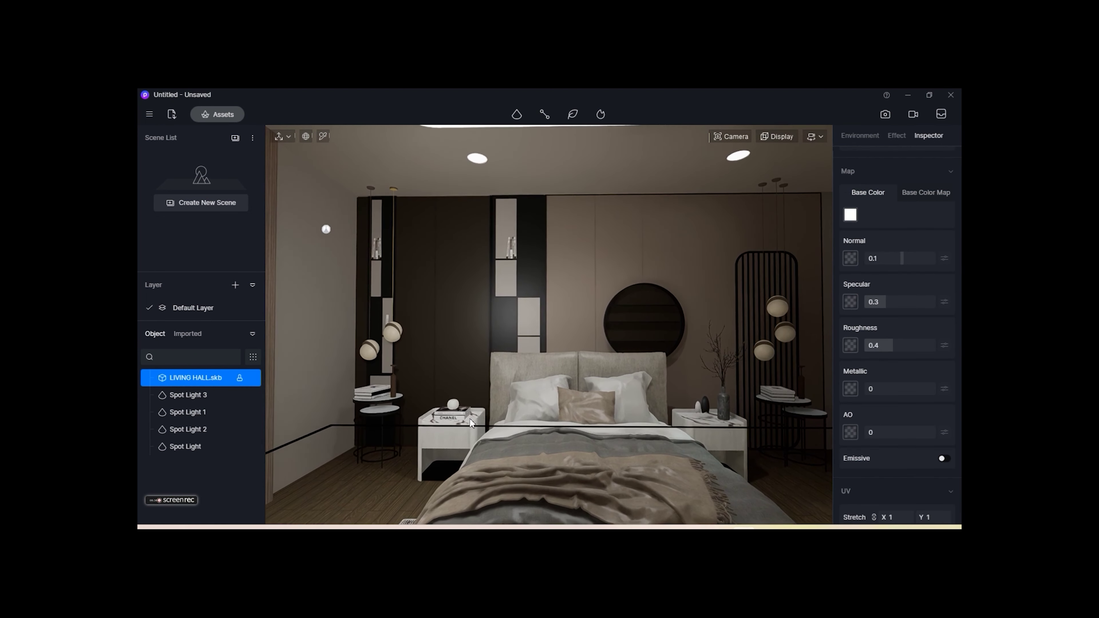
pyautogui.click(331, 236)
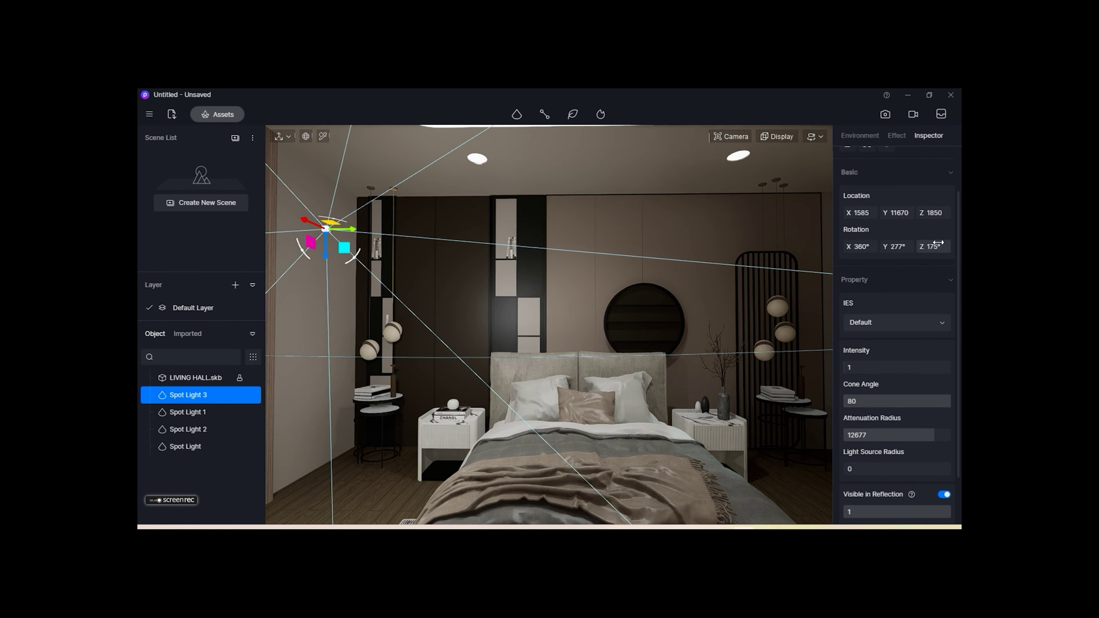
pyautogui.moveTo(938, 244)
pyautogui.mouseDown()
pyautogui.moveTo(947, 259)
pyautogui.moveTo(935, 258)
pyautogui.mouseUp()
pyautogui.scroll(3, 386, 138)
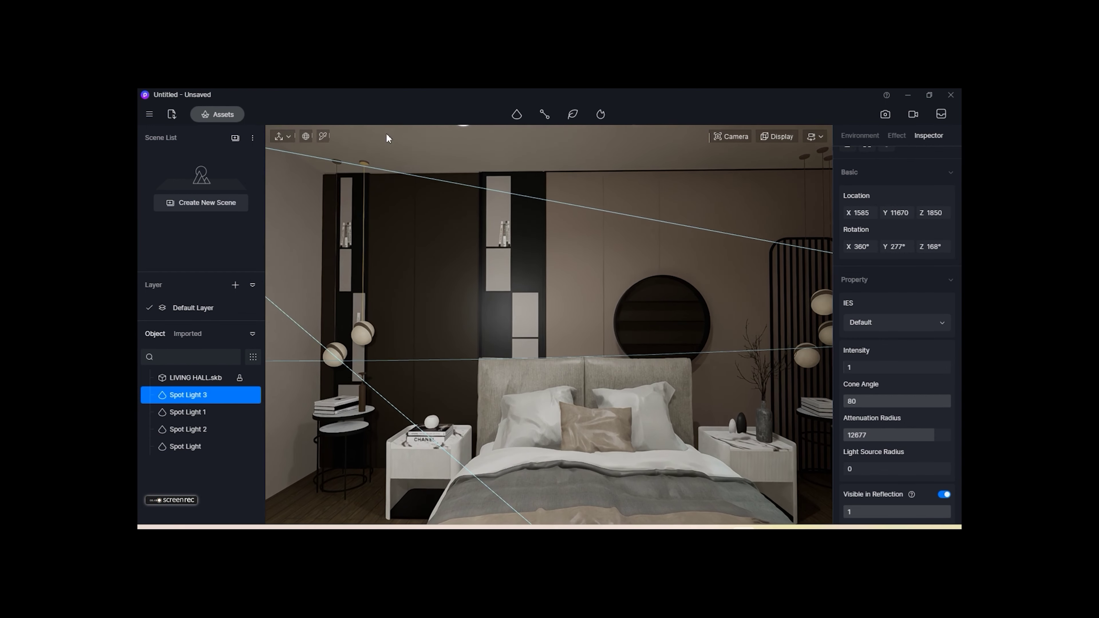
pyautogui.click(323, 136)
# Make the pendant lamp material emissive with intensity 0.1
pyautogui.click(565, 337)
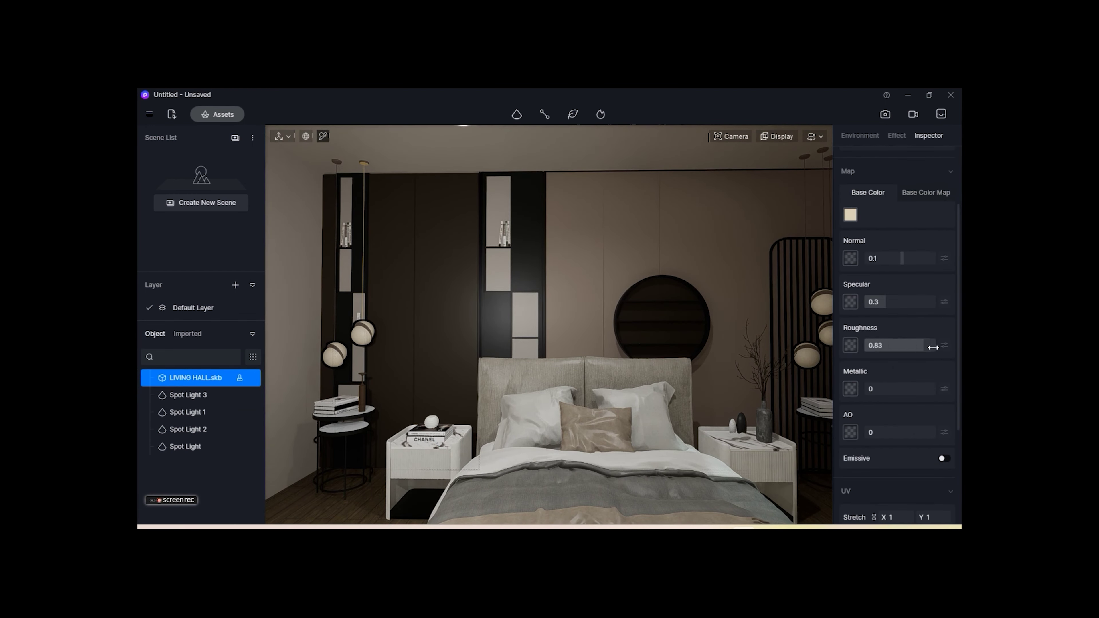
pyautogui.scroll(-3, 878, 408)
pyautogui.click(944, 362)
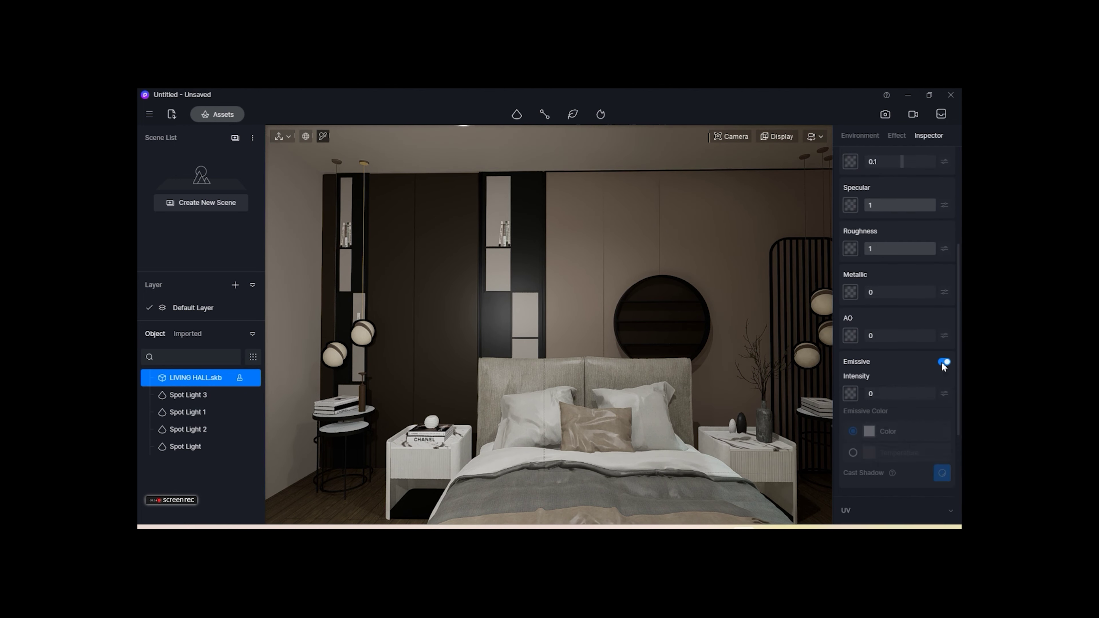
pyautogui.write('0.1')
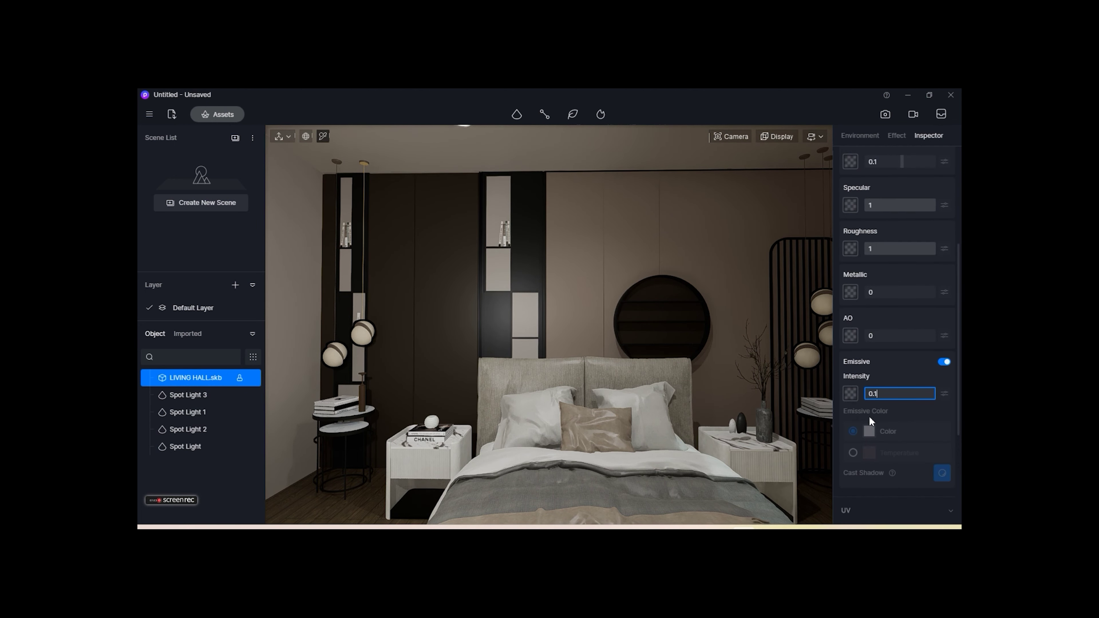
pyautogui.press('Return')
pyautogui.moveTo(675, 446)
pyautogui.mouseDown(button='right')
pyautogui.moveTo(708, 454)
pyautogui.moveTo(405, 412)
pyautogui.mouseUp(button='right')
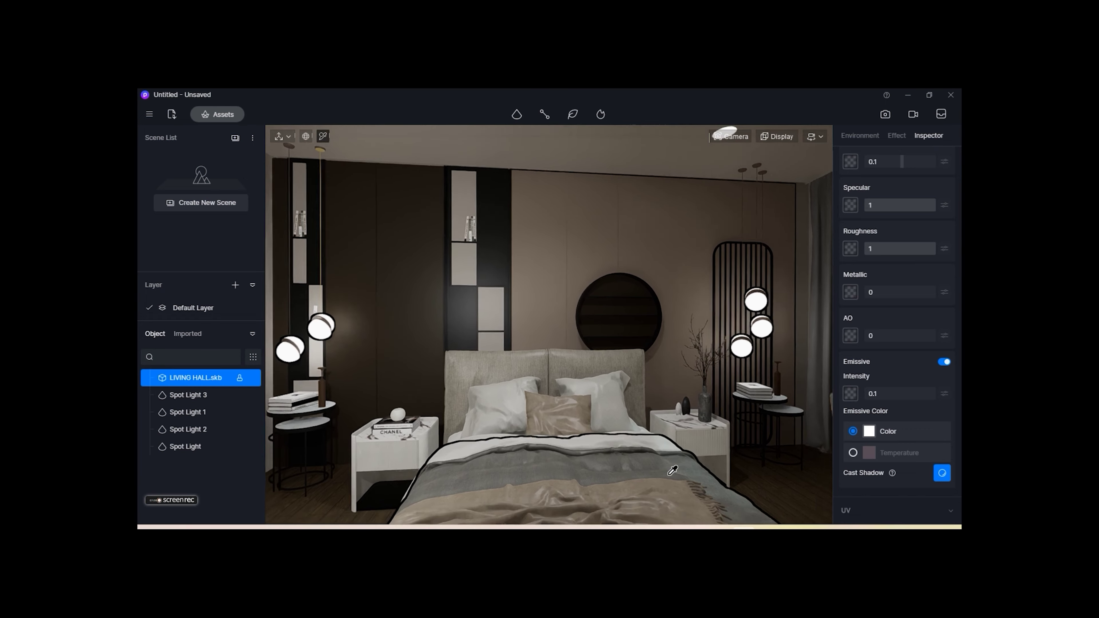
# Tune the specular and roughness of the bed cushion's material
pyautogui.scroll(3, 593, 466)
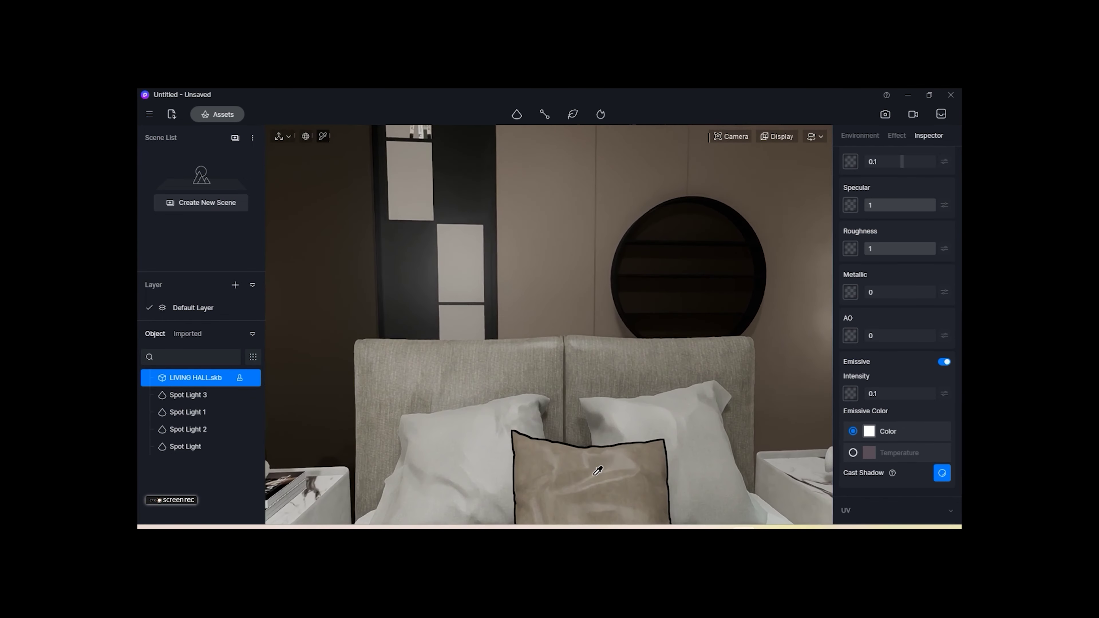
pyautogui.scroll(3, 595, 459)
pyautogui.click(598, 420)
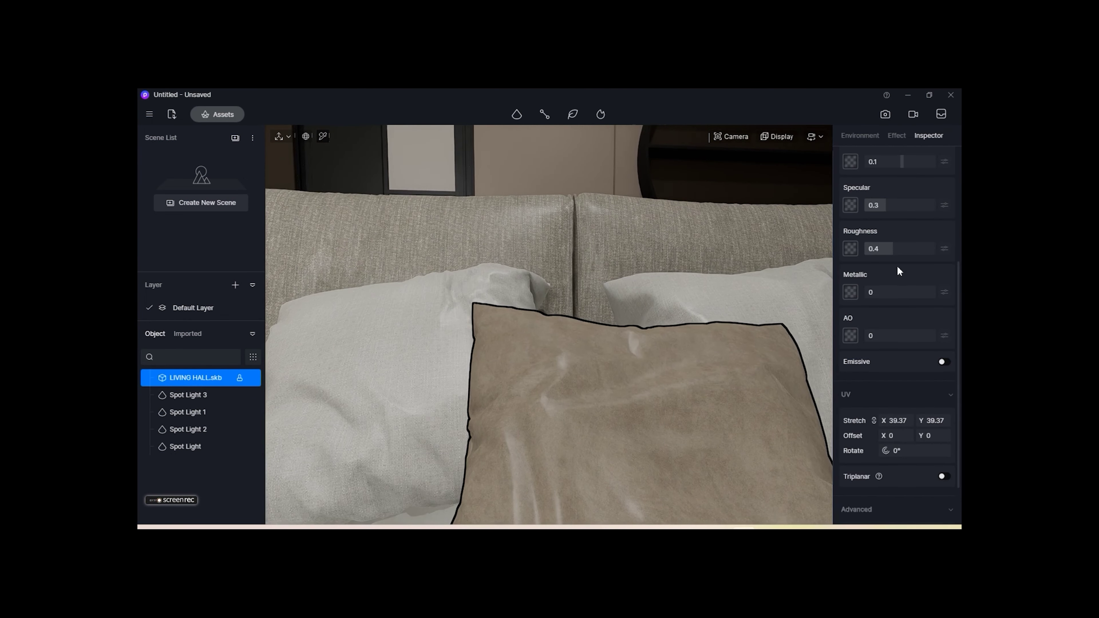
pyautogui.scroll(1, 930, 255)
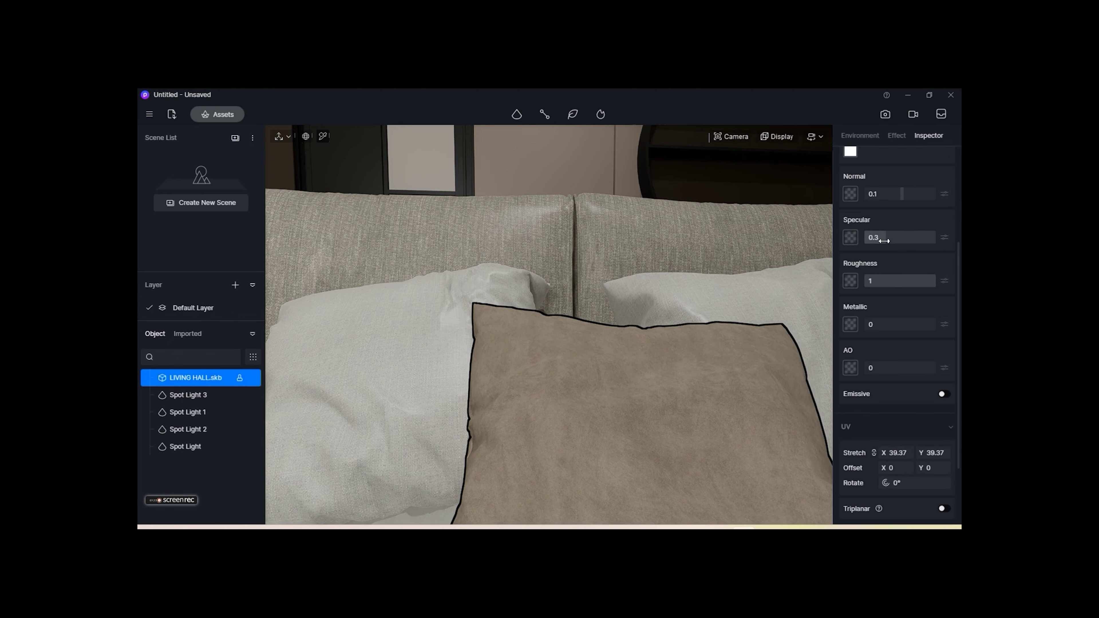
pyautogui.moveTo(916, 241); pyautogui.dragTo(918, 242)
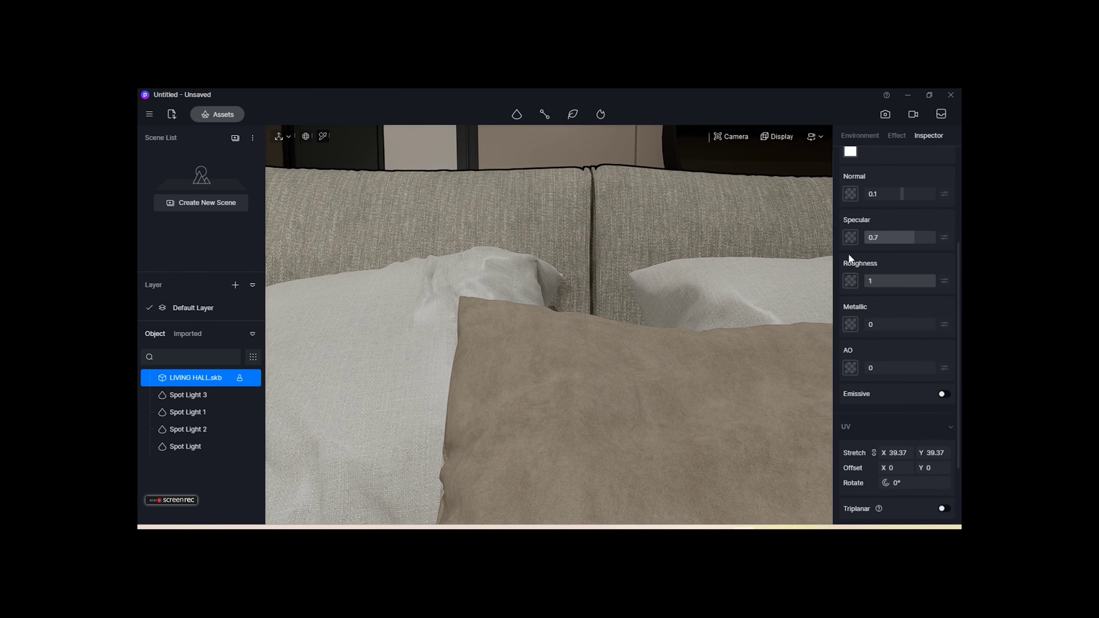
pyautogui.moveTo(931, 281); pyautogui.dragTo(893, 281)
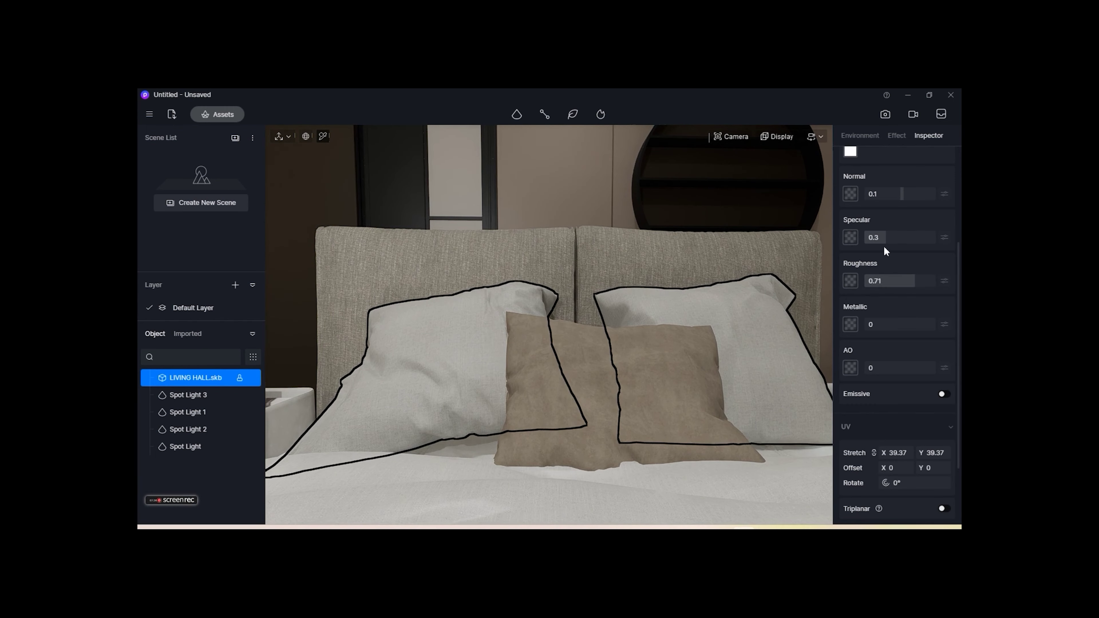
pyautogui.scroll(-5, 440, 381)
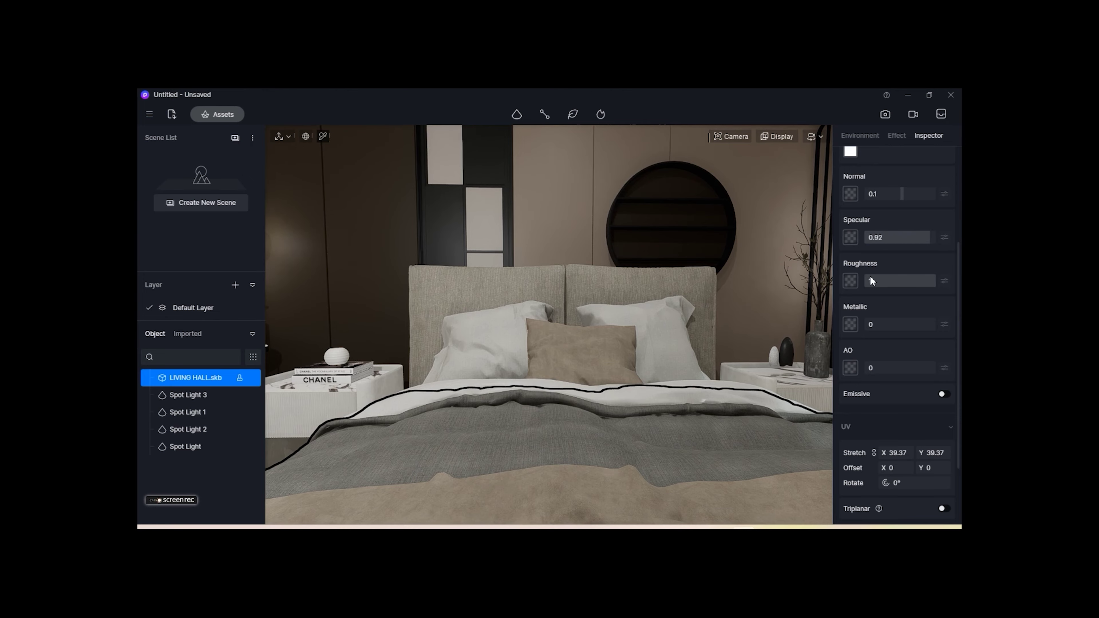
pyautogui.scroll(3, 706, 458)
pyautogui.scroll(-3, 703, 447)
pyautogui.scroll(3, 700, 443)
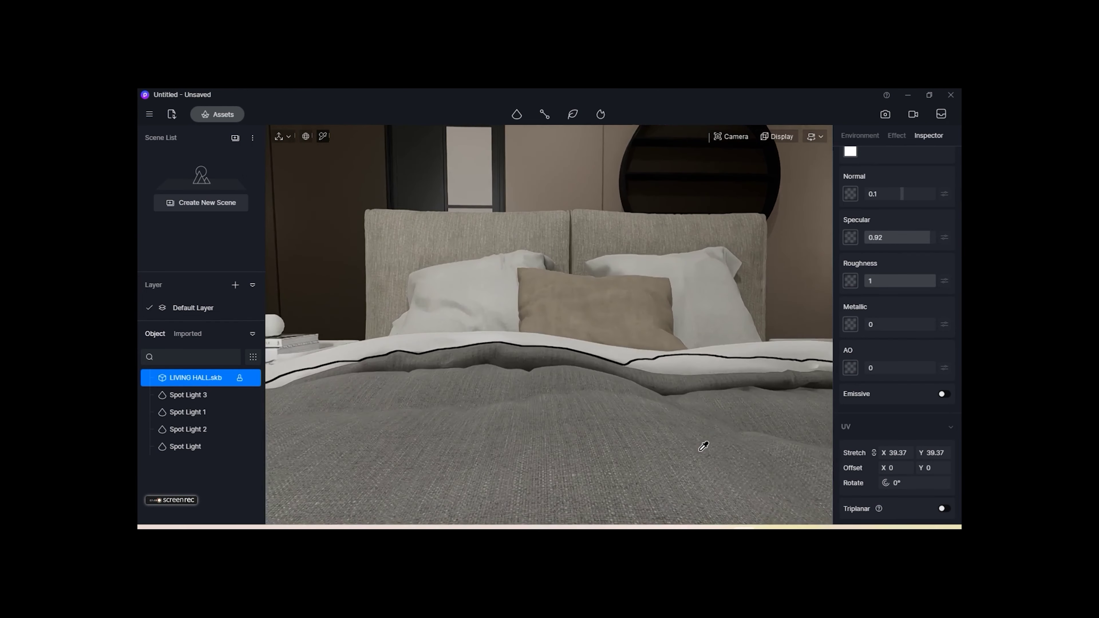
# Keep the blanket fully matte at roughness 1 and raise its specular
pyautogui.moveTo(700, 443)
pyautogui.mouseDown(button='right')
pyautogui.moveTo(426, 469)
pyautogui.moveTo(606, 451)
pyautogui.mouseUp(button='right')
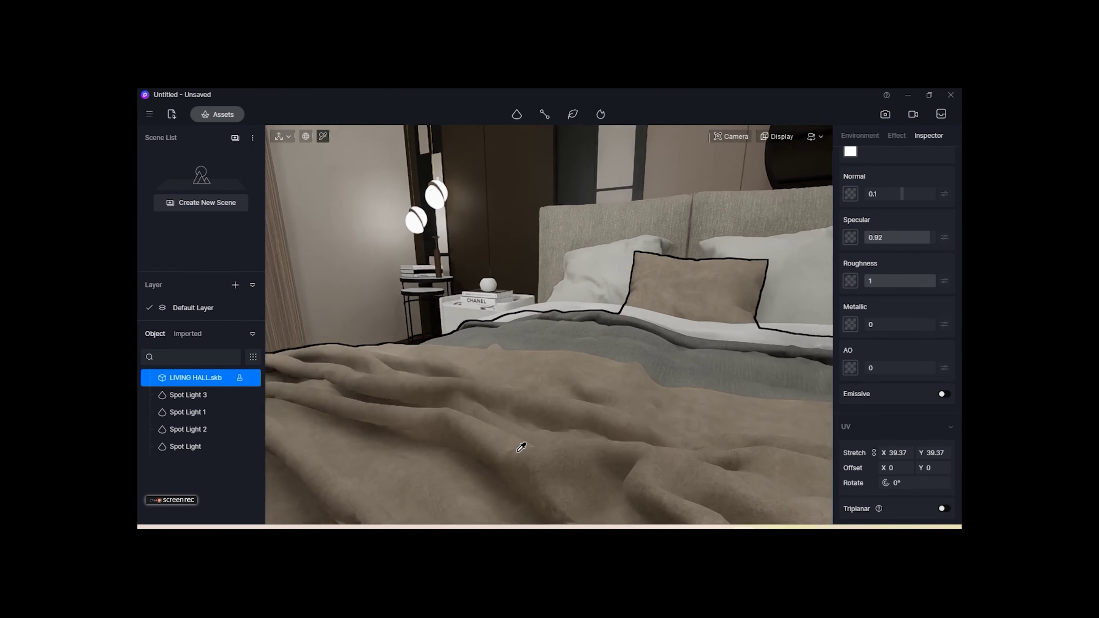
pyautogui.scroll(2, 601, 450)
pyautogui.scroll(3, 601, 381)
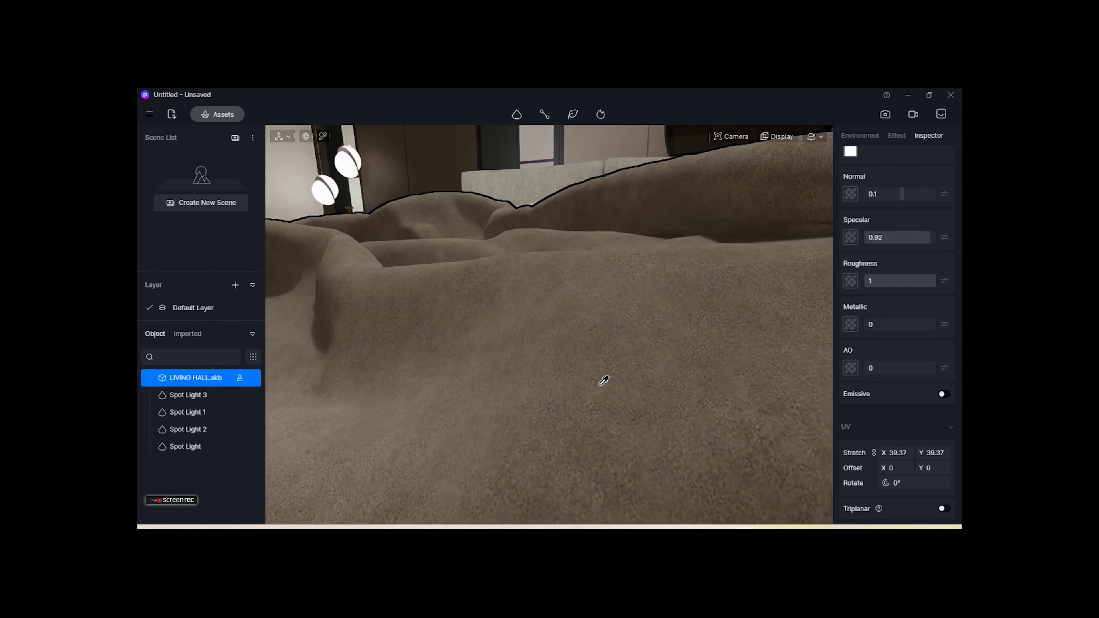
pyautogui.scroll(-2, 601, 381)
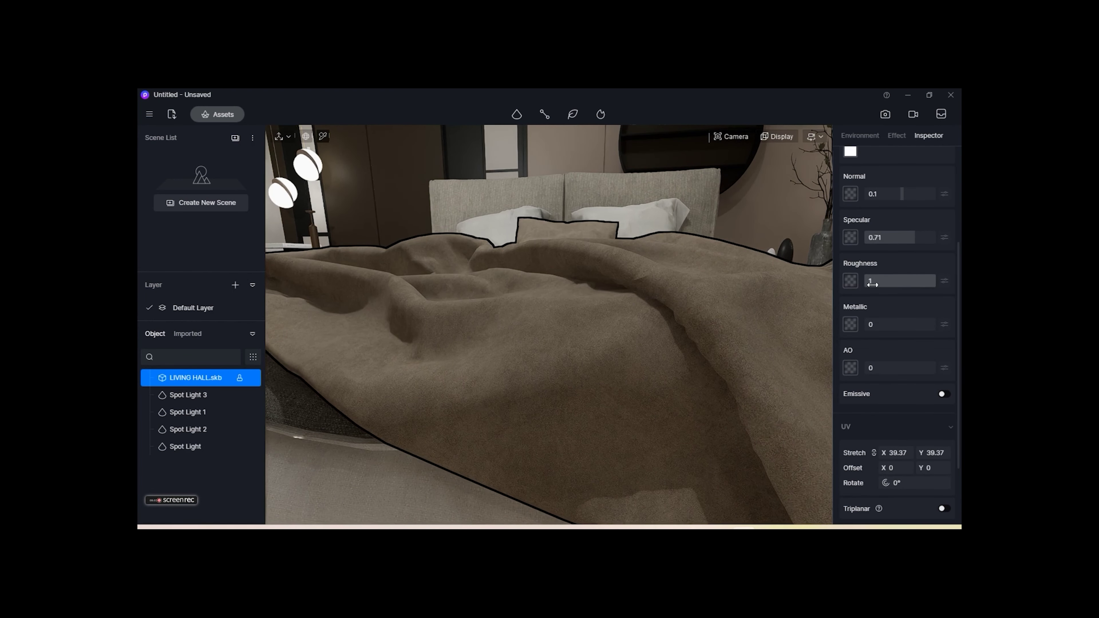
pyautogui.moveTo(902, 285)
pyautogui.mouseDown()
pyautogui.moveTo(879, 285)
pyautogui.moveTo(939, 287)
pyautogui.mouseUp()
pyautogui.scroll(-3, 601, 380)
pyautogui.moveTo(915, 237); pyautogui.dragTo(928, 238)
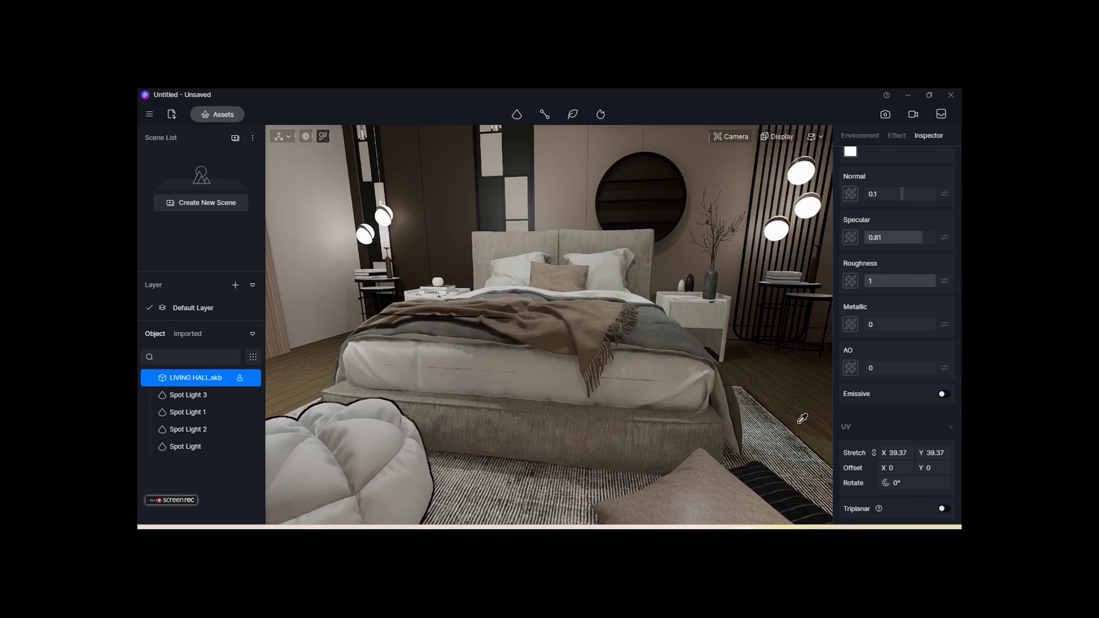
# Give the floor pillow specular 0.3 and roughness about 0.4 for a glossier surface
pyautogui.scroll(3, 774, 390)
pyautogui.scroll(3, 736, 415)
pyautogui.scroll(2, 718, 424)
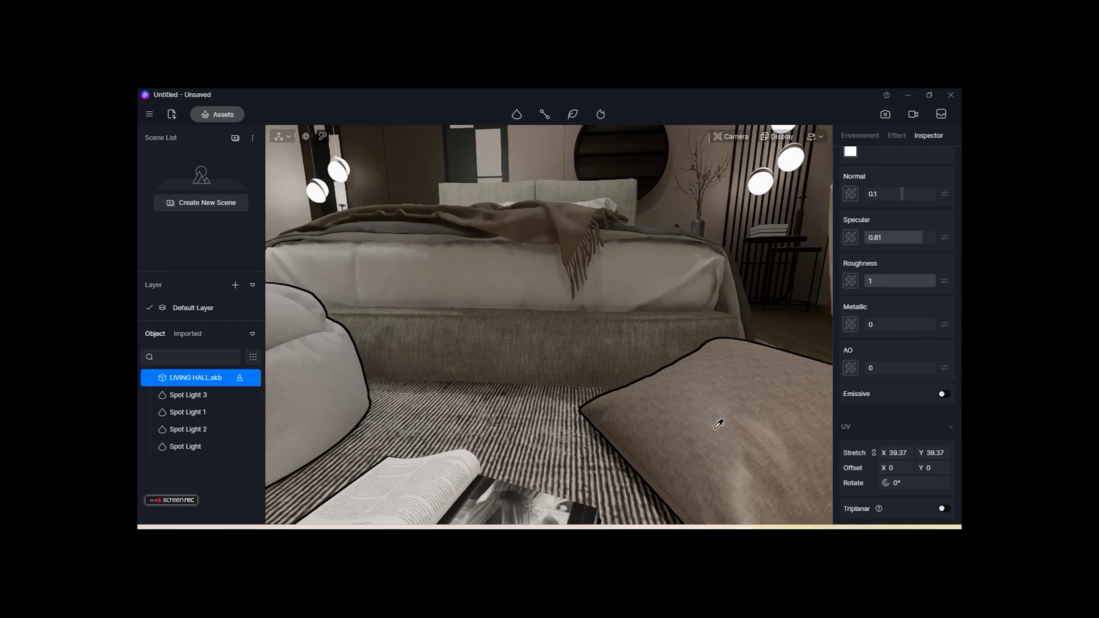
pyautogui.moveTo(719, 425)
pyautogui.mouseDown(button='middle')
pyautogui.moveTo(598, 454)
pyautogui.moveTo(535, 450)
pyautogui.mouseUp(button='middle')
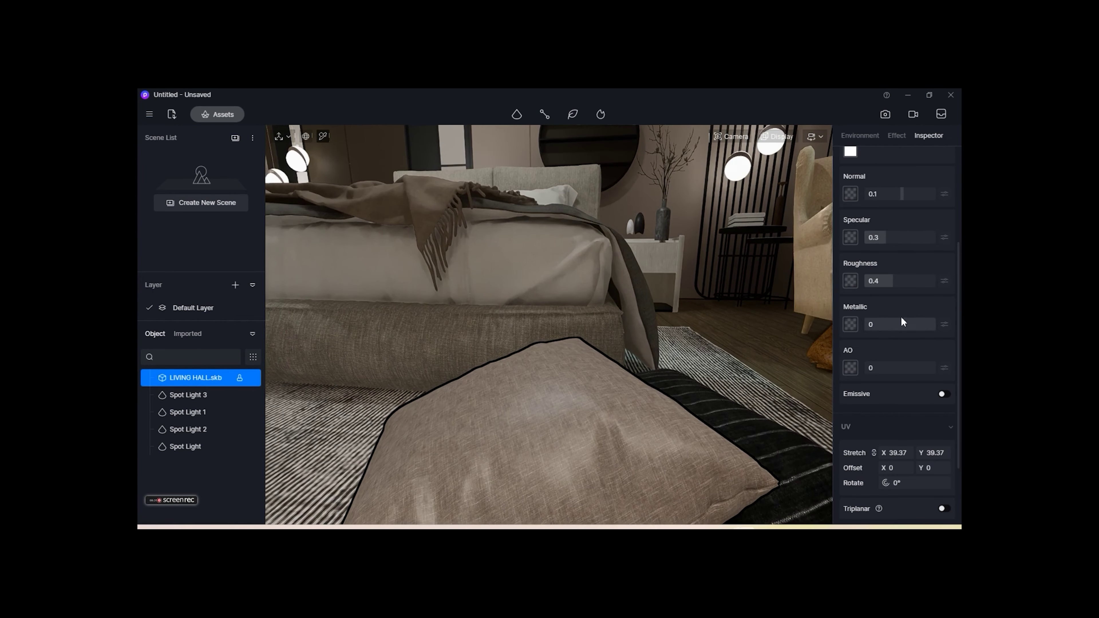
pyautogui.moveTo(921, 284); pyautogui.dragTo(931, 284)
pyautogui.moveTo(714, 368)
pyautogui.mouseDown(button='middle')
pyautogui.moveTo(662, 393)
pyautogui.moveTo(699, 457)
pyautogui.moveTo(649, 440)
pyautogui.mouseUp(button='middle')
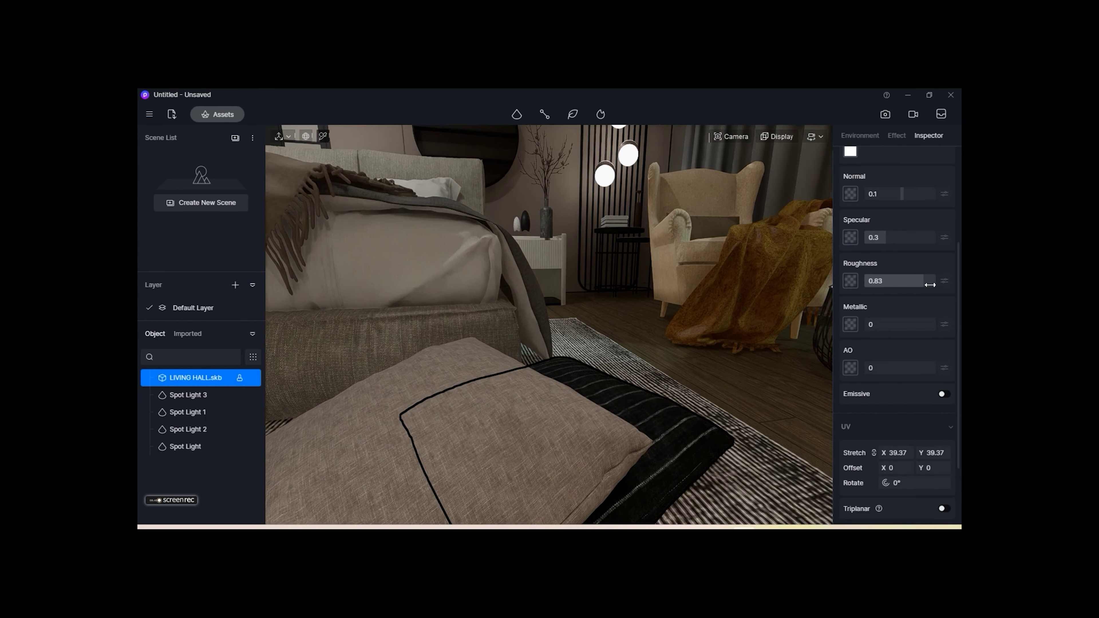
pyautogui.moveTo(917, 295); pyautogui.dragTo(896, 294)
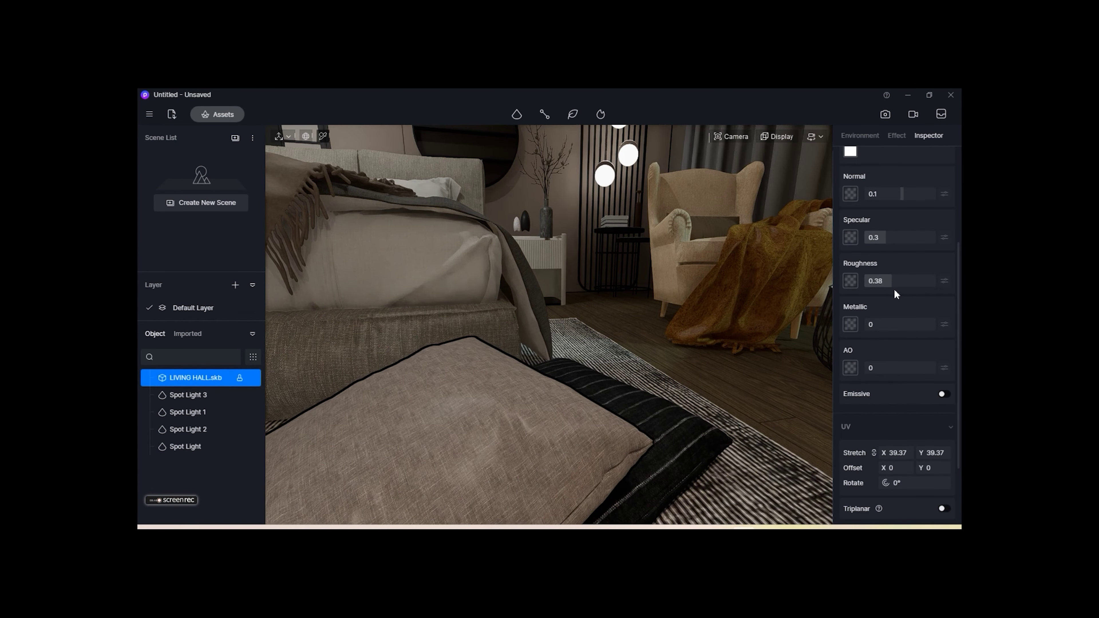
pyautogui.scroll(-5, 591, 423)
pyautogui.moveTo(380, 388); pyautogui.dragTo(400, 397, button='middle')
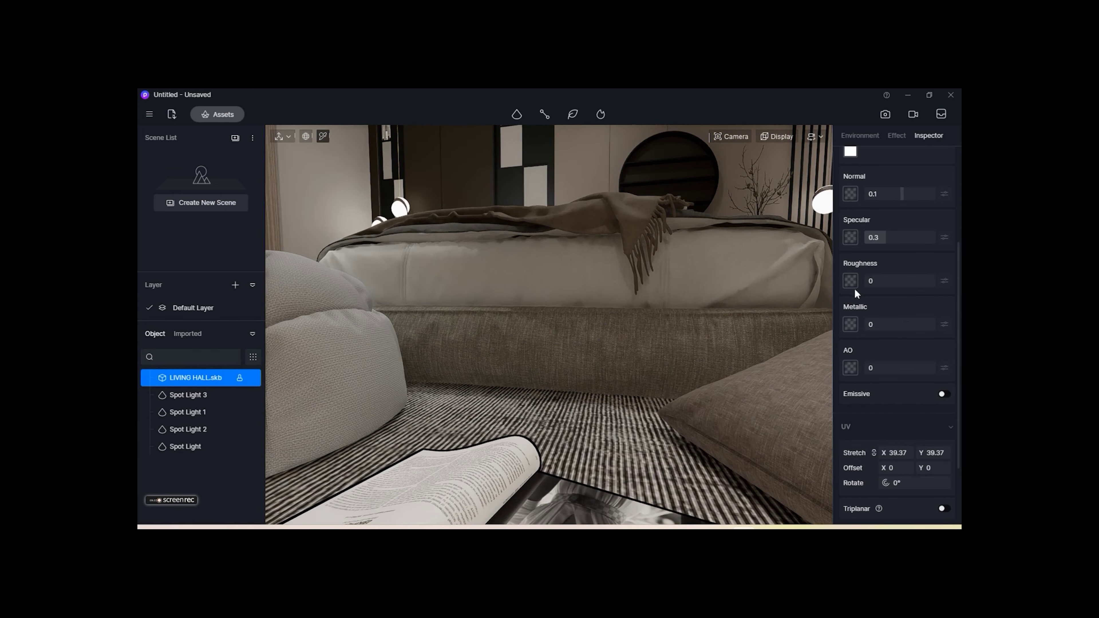
# Set the floor to specular 0.5, roughness 0.22, and the walls to roughness 0.3
pyautogui.moveTo(914, 241); pyautogui.dragTo(921, 242)
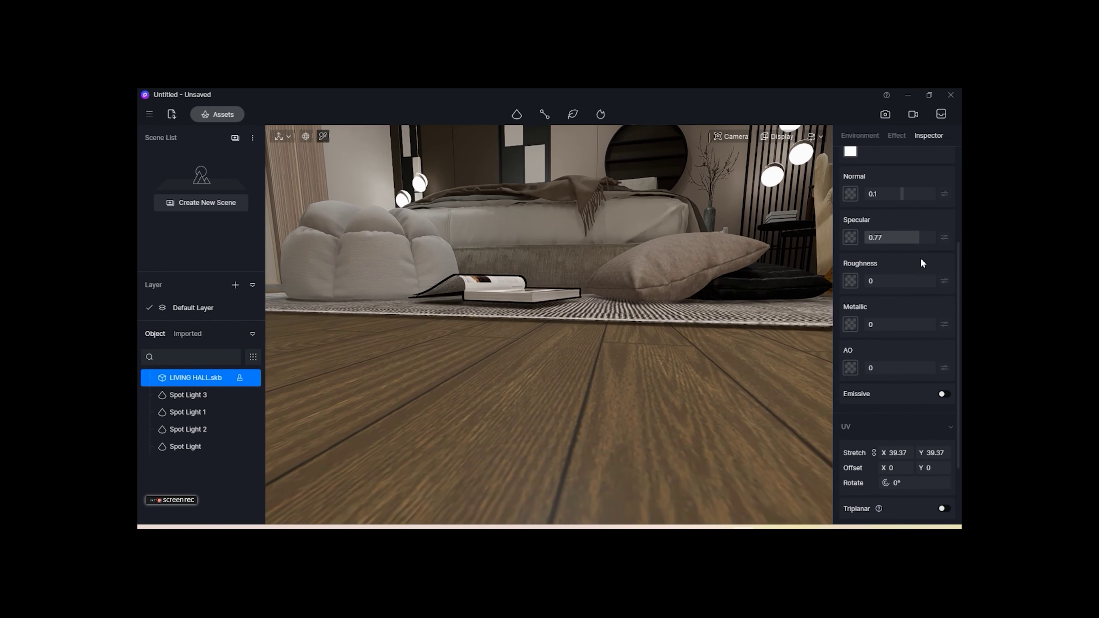
pyautogui.moveTo(892, 276); pyautogui.dragTo(877, 282)
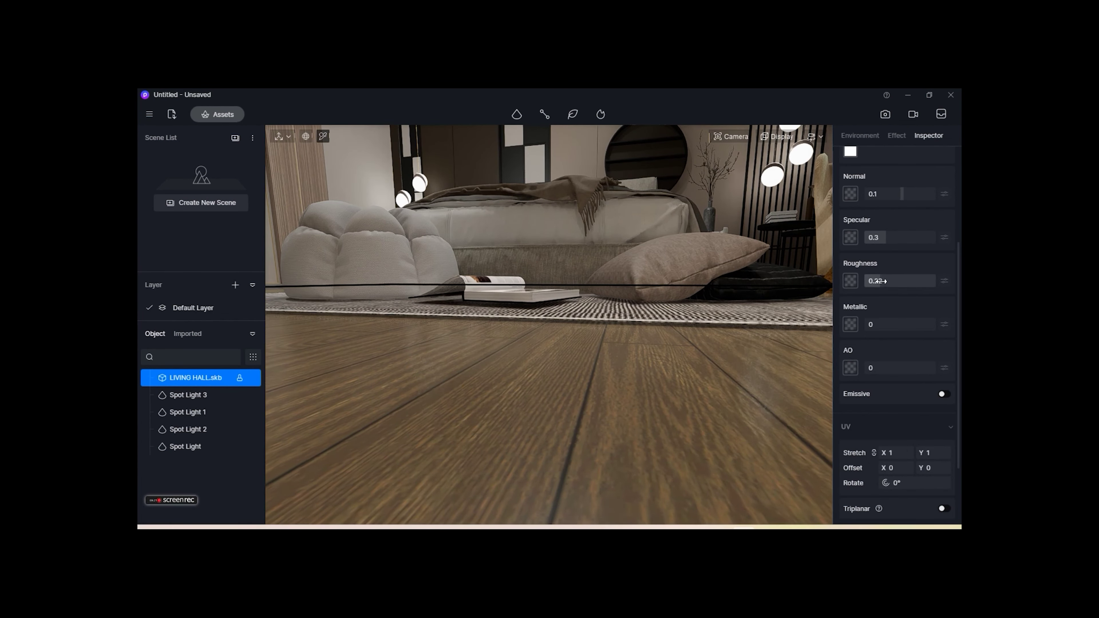
pyautogui.moveTo(767, 357); pyautogui.dragTo(580, 396, button='right')
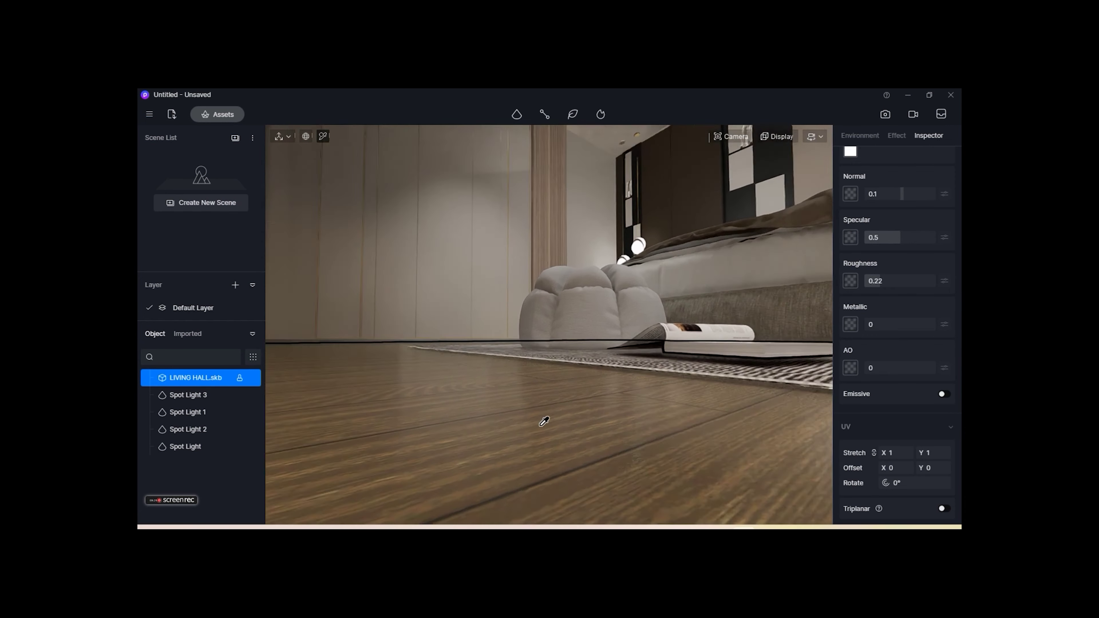
pyautogui.moveTo(646, 358); pyautogui.dragTo(607, 229, button='right')
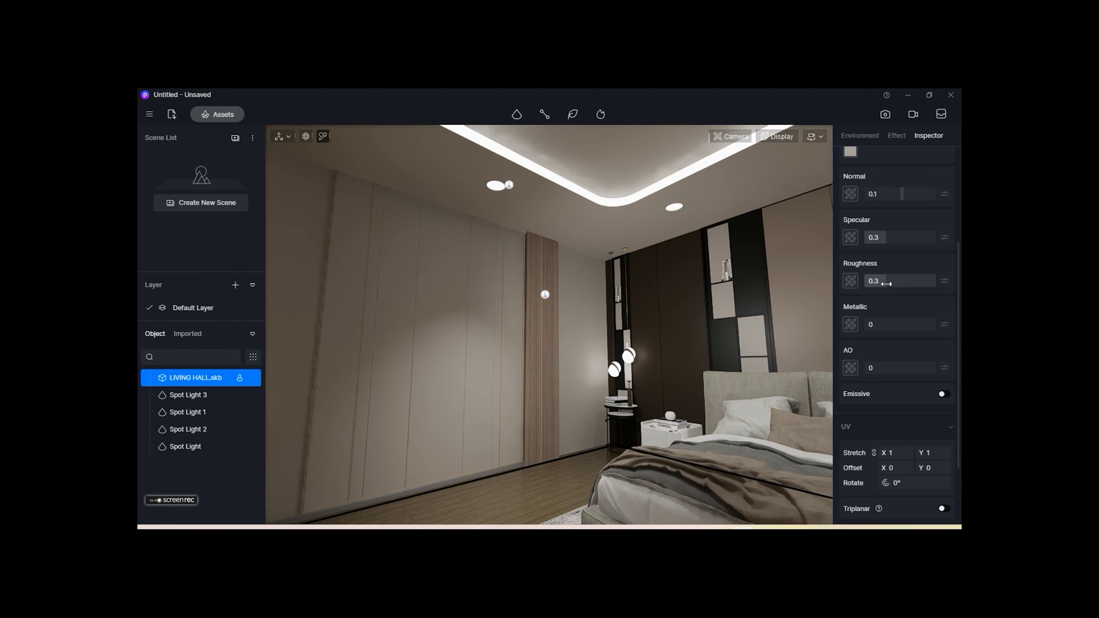
pyautogui.moveTo(886, 283)
pyautogui.mouseDown()
pyautogui.moveTo(873, 282)
pyautogui.moveTo(880, 298)
pyautogui.mouseUp()
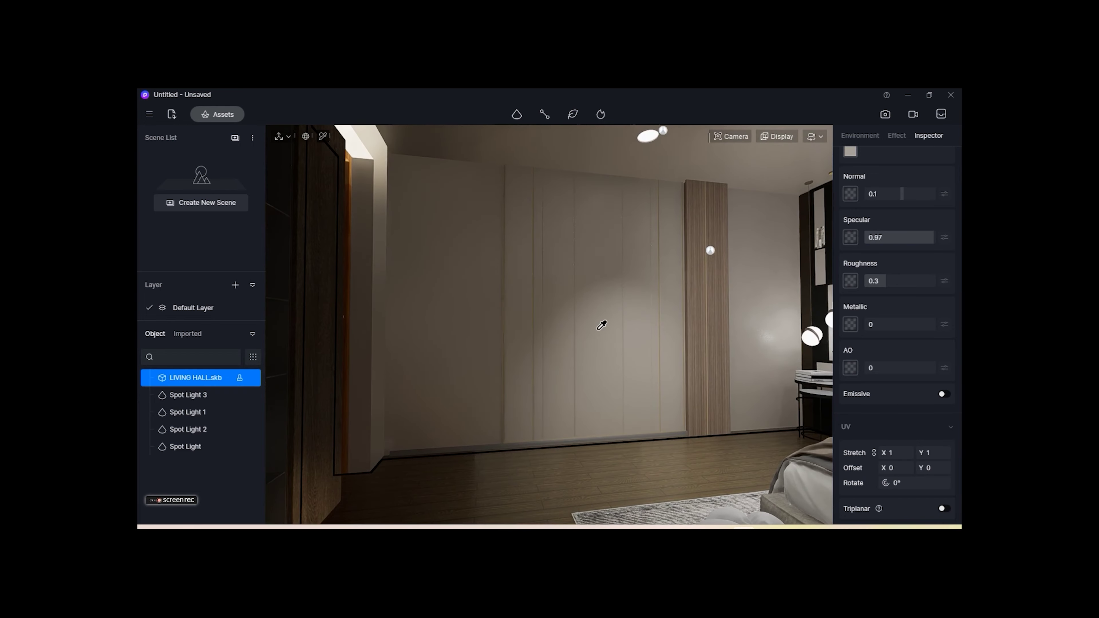
# Eyedrop the bedside panel, marble table and curtain materials, lowering the marble table's specular
pyautogui.moveTo(601, 322)
pyautogui.mouseDown(button='right')
pyautogui.moveTo(732, 329)
pyautogui.moveTo(891, 282)
pyautogui.mouseUp(button='right')
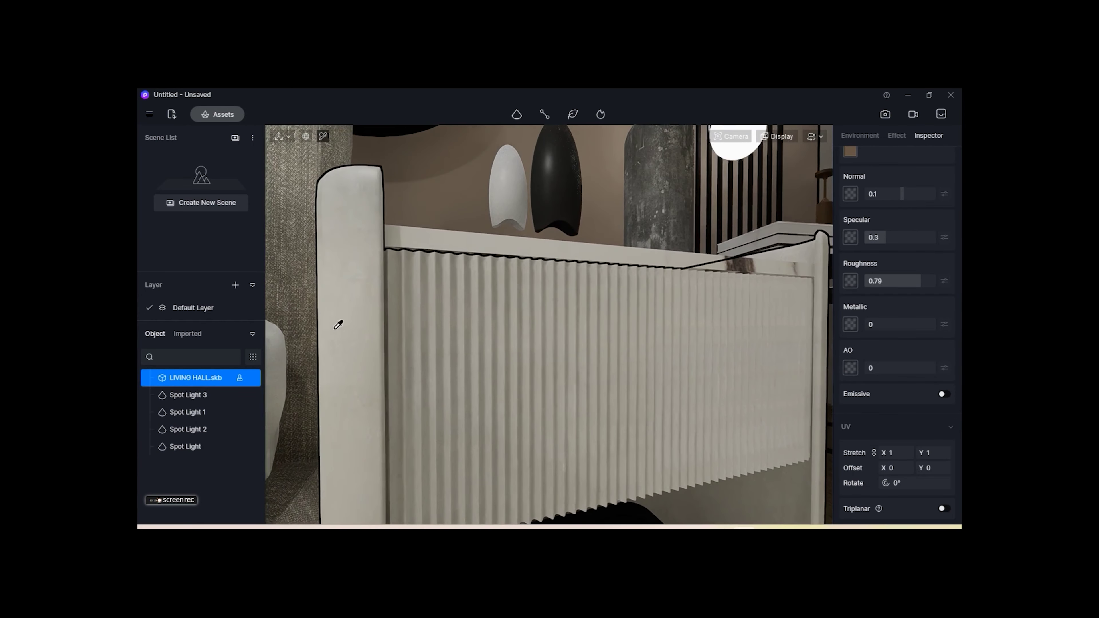
pyautogui.click(338, 325)
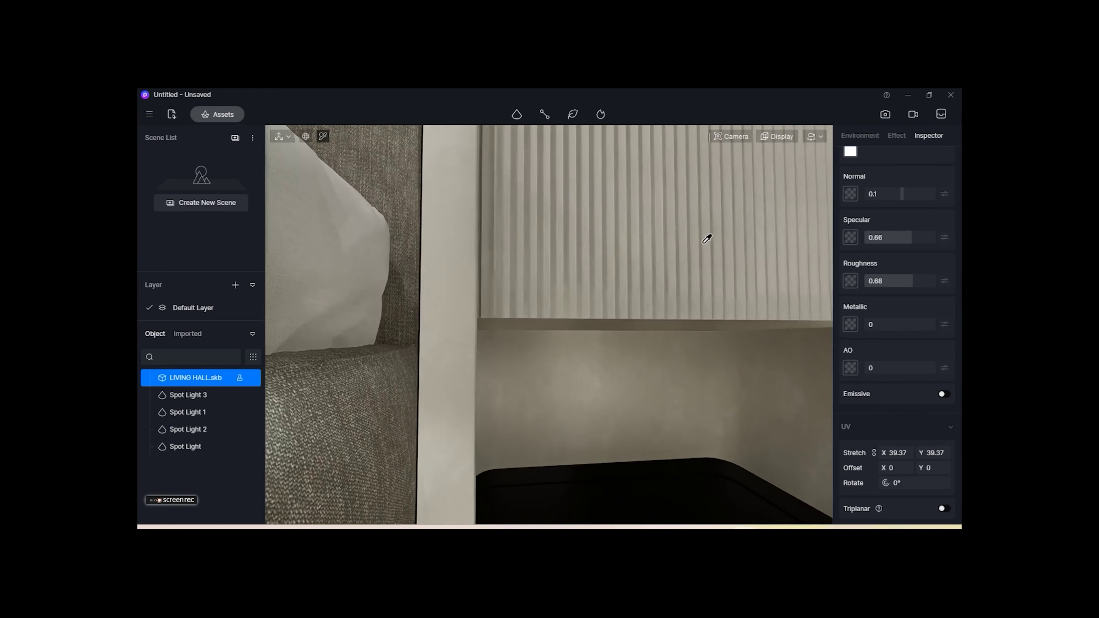
pyautogui.click(793, 377)
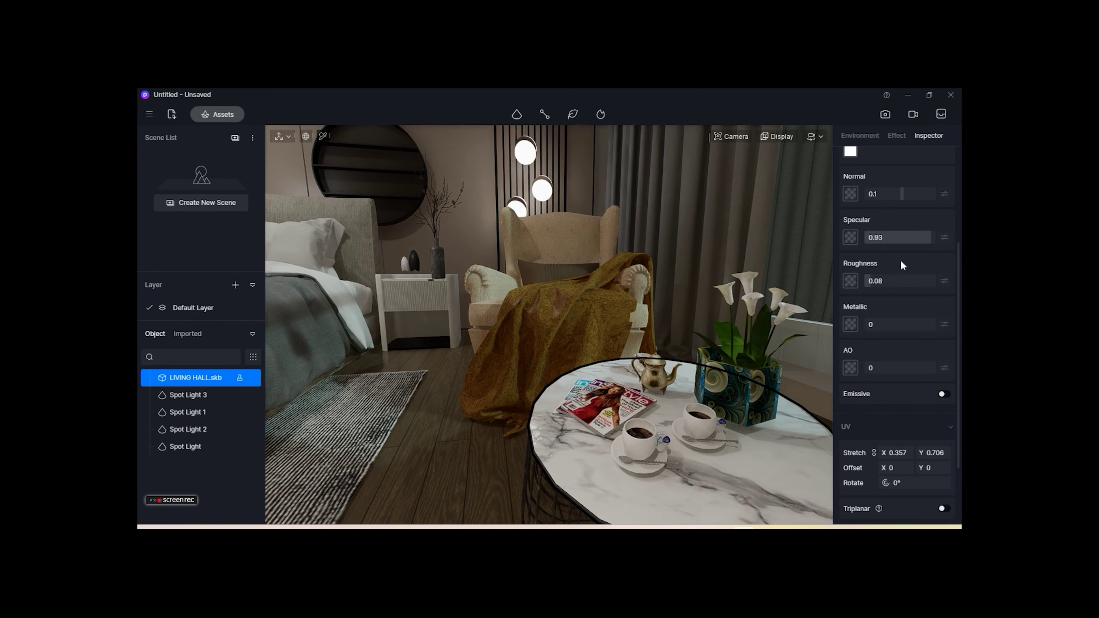
pyautogui.click(891, 237)
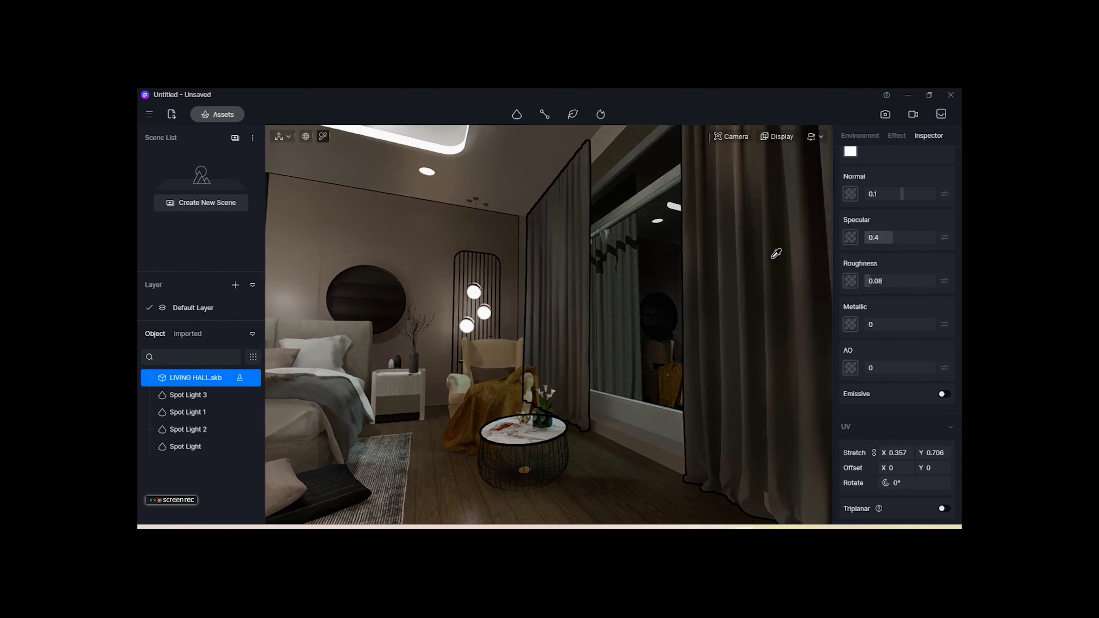
pyautogui.click(773, 263)
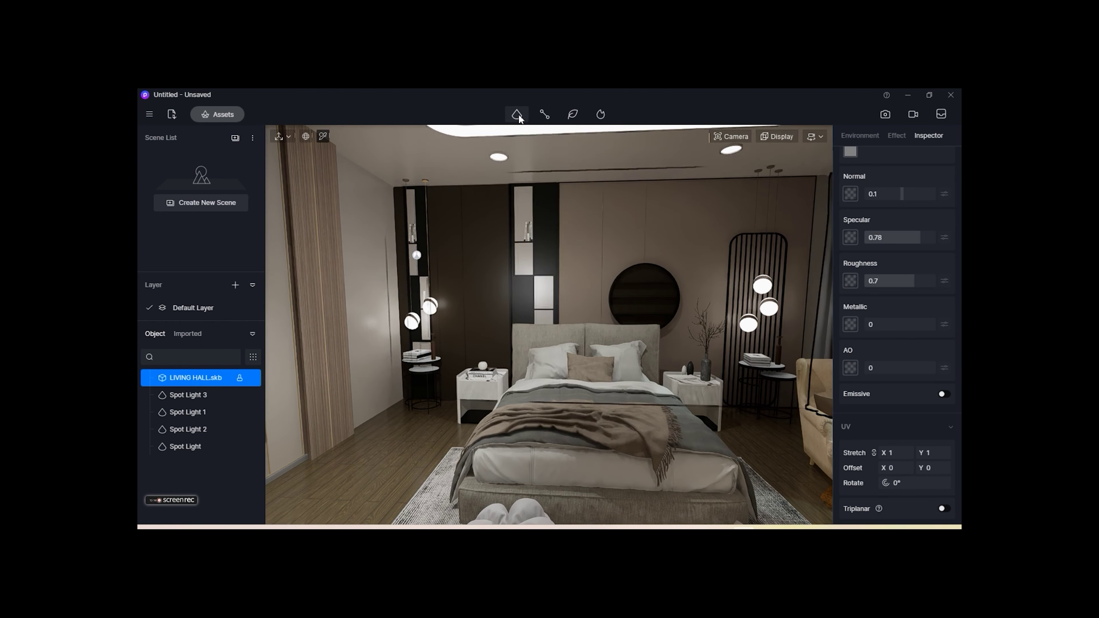
# Add a spot light on the round mirror above the bed and aim its cone
pyautogui.click(523, 155)
pyautogui.click(647, 280)
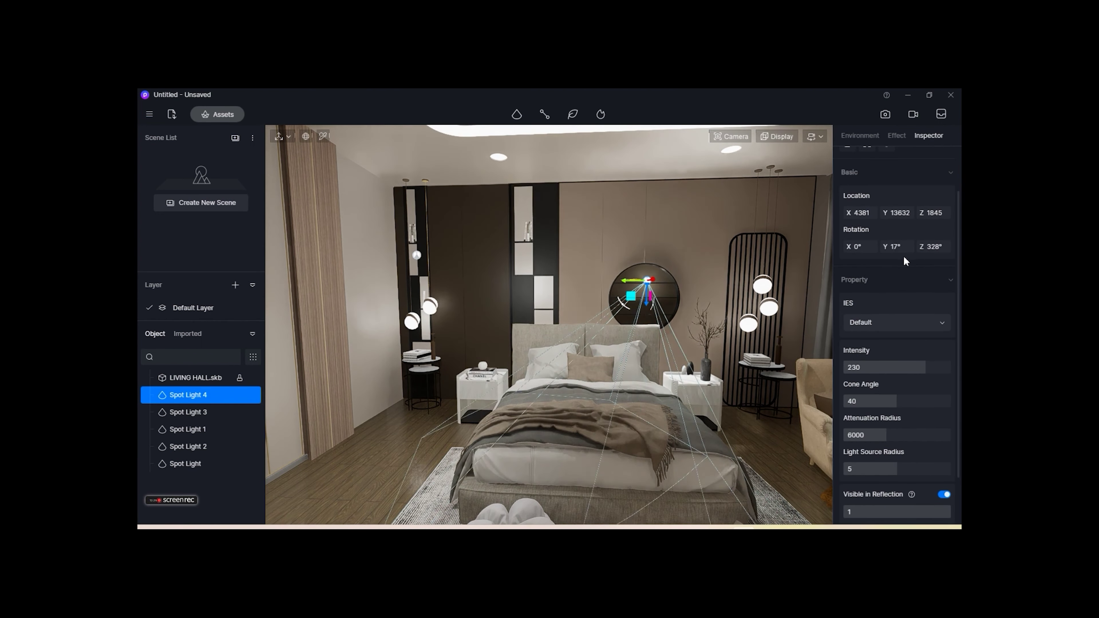
pyautogui.moveTo(937, 251); pyautogui.dragTo(954, 251)
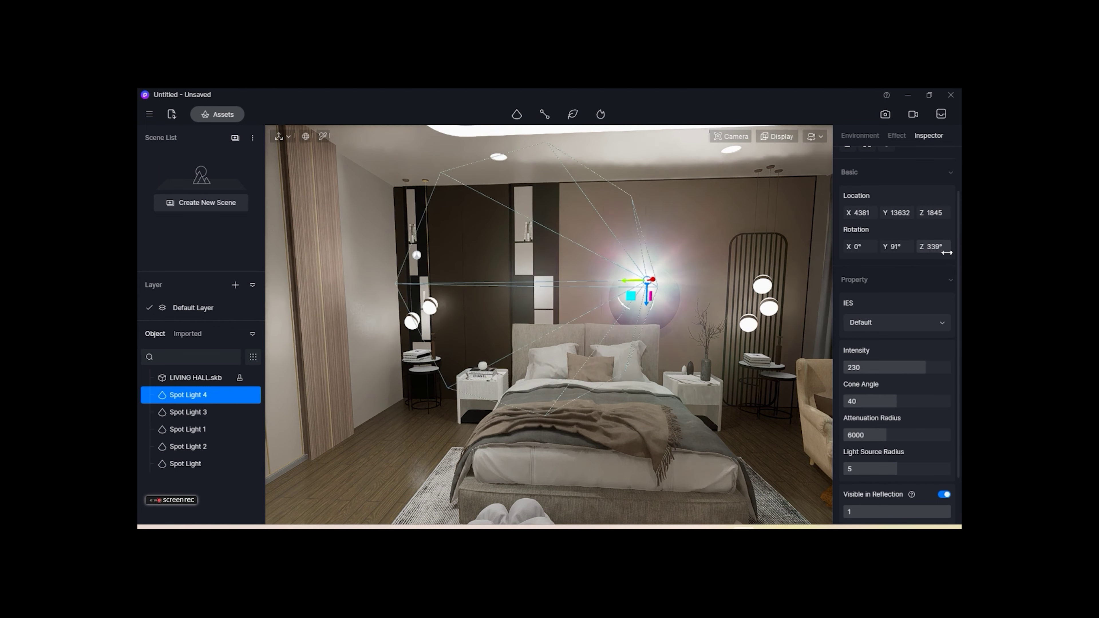
pyautogui.moveTo(647, 295)
pyautogui.mouseDown()
pyautogui.moveTo(647, 307)
pyautogui.moveTo(668, 299)
pyautogui.mouseUp()
pyautogui.moveTo(597, 356); pyautogui.dragTo(653, 299)
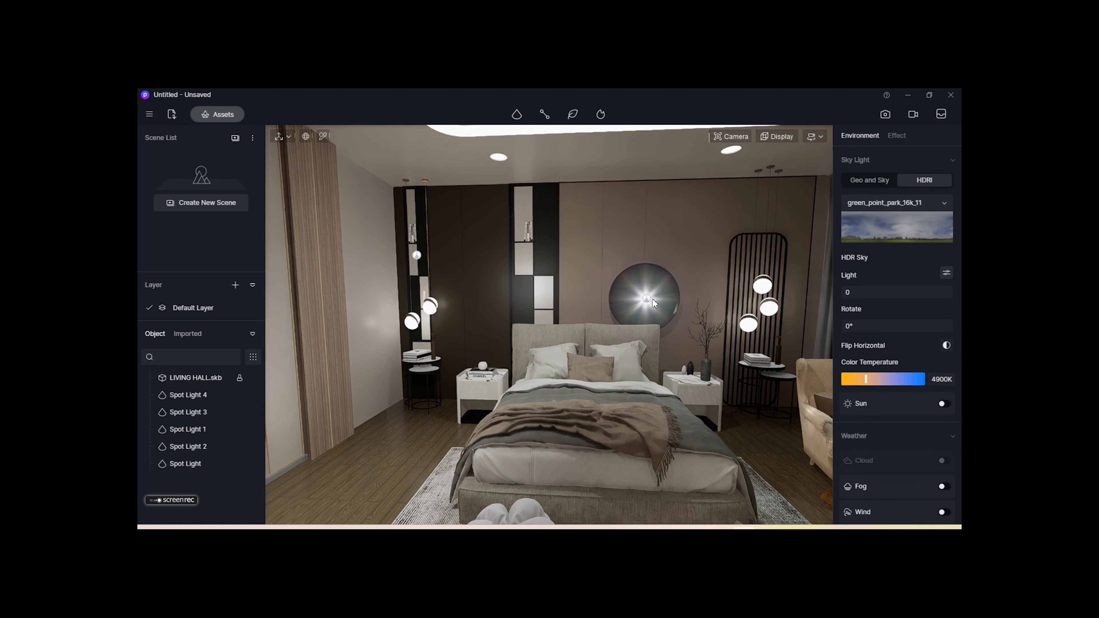
pyautogui.moveTo(930, 213); pyautogui.dragTo(939, 213)
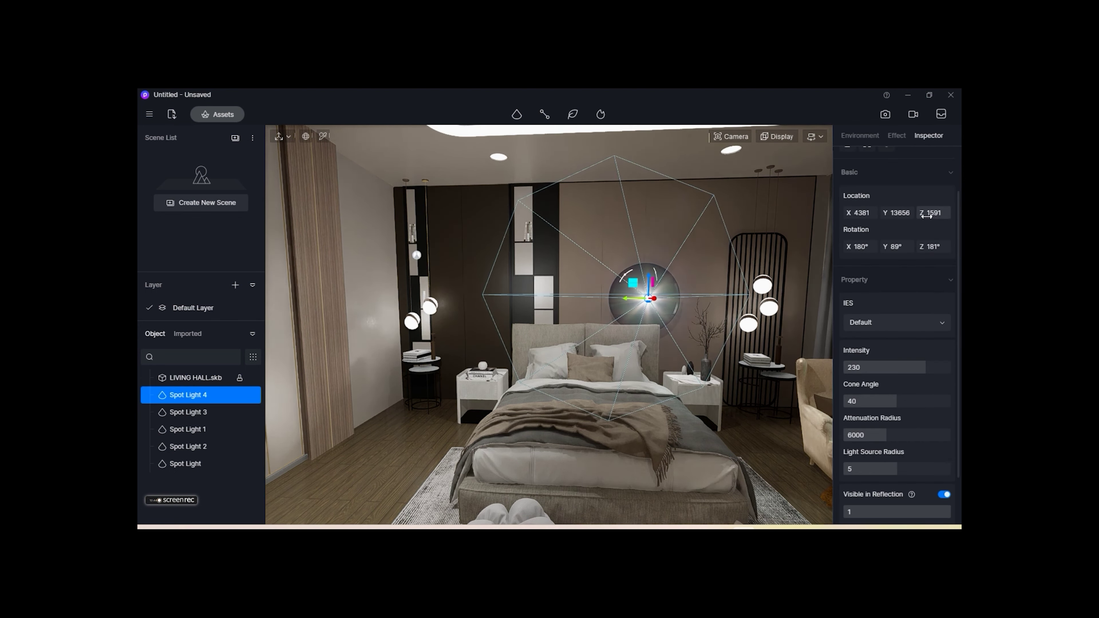
pyautogui.moveTo(859, 213); pyautogui.dragTo(921, 213)
# Reposition the mirror spot light up and down the wall and re-swing its cone
pyautogui.click(853, 368)
pyautogui.write('1')
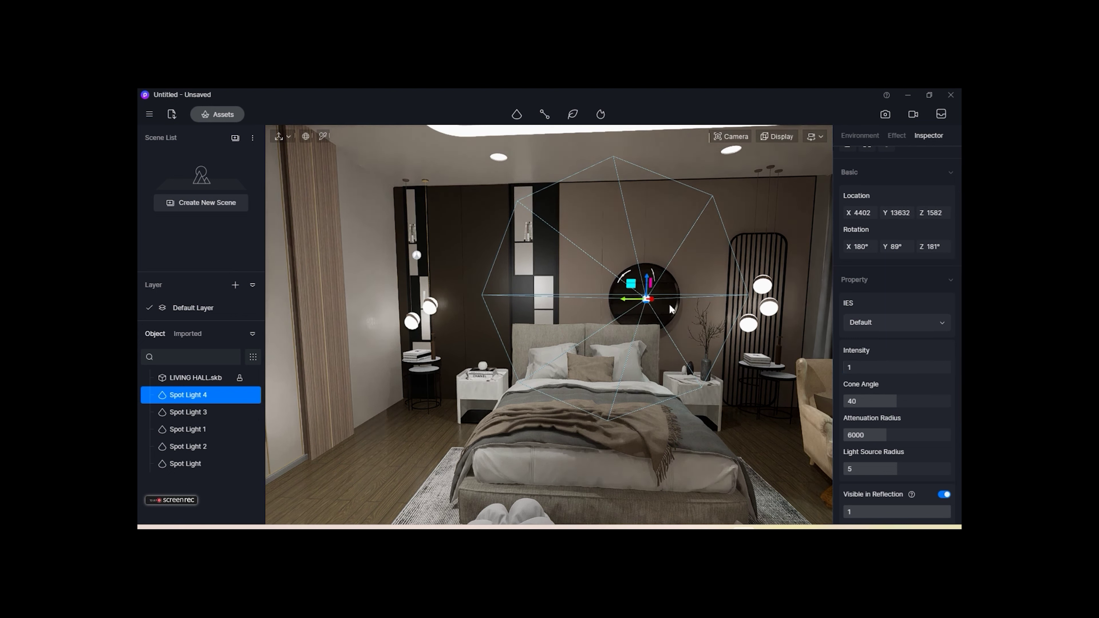
pyautogui.moveTo(647, 299)
pyautogui.mouseDown()
pyautogui.moveTo(648, 329)
pyautogui.moveTo(743, 360)
pyautogui.moveTo(624, 384)
pyautogui.mouseUp()
pyautogui.moveTo(624, 340); pyautogui.dragTo(619, 300)
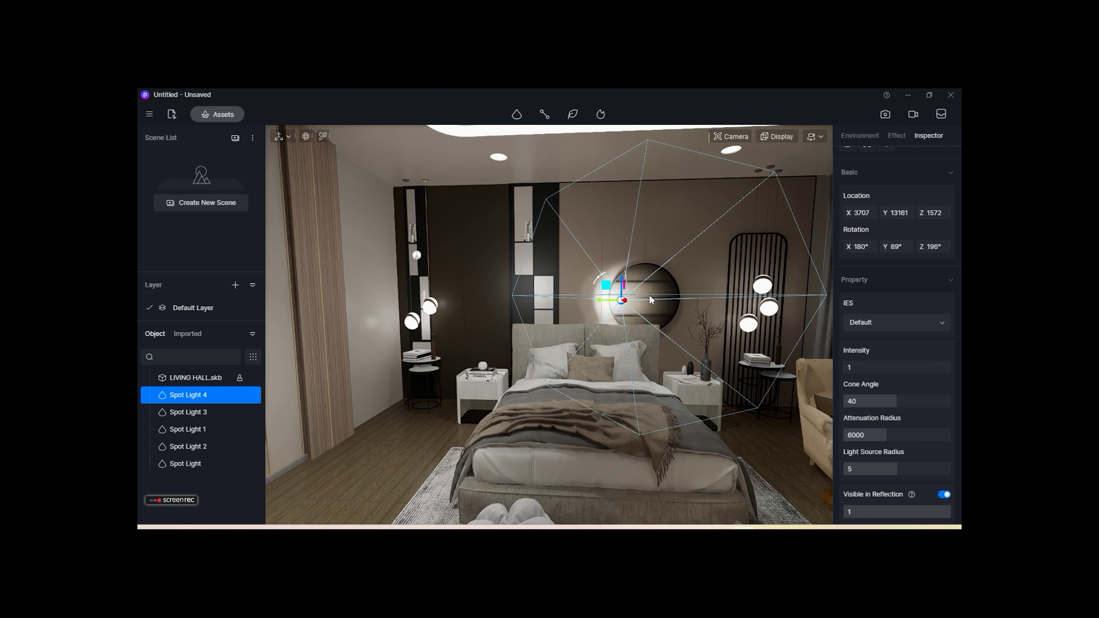
pyautogui.moveTo(934, 247)
pyautogui.mouseDown()
pyautogui.moveTo(924, 248)
pyautogui.moveTo(935, 247)
pyautogui.mouseUp()
pyautogui.moveTo(898, 214); pyautogui.dragTo(920, 216)
pyautogui.write('0.')
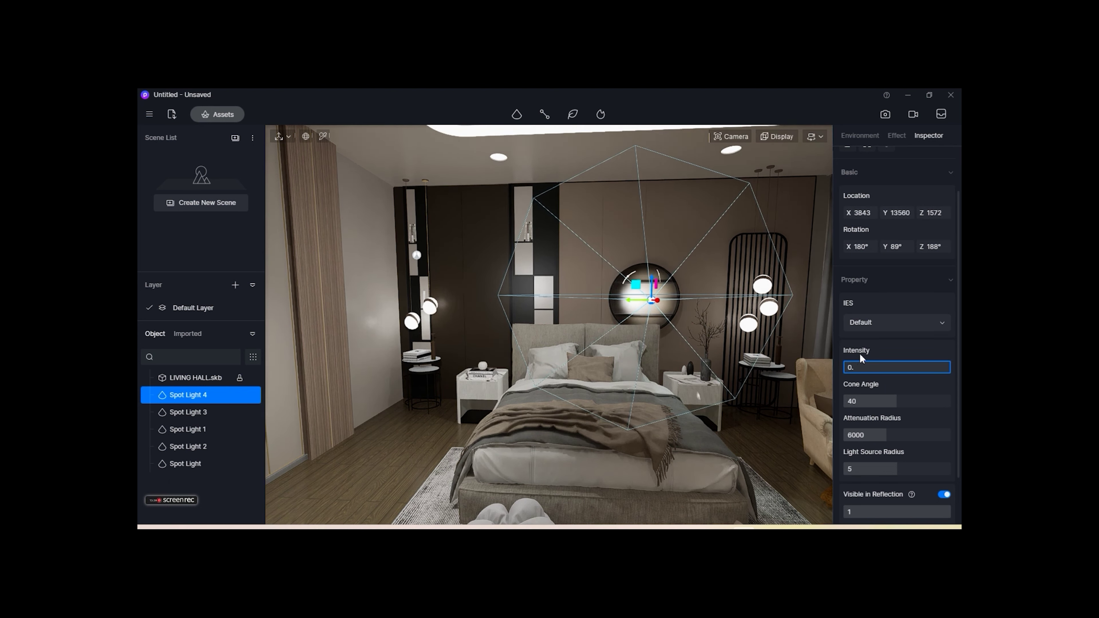
# Set the mirror spot light to intensity 0.1, 4500 K and a 54.7 cone angle
pyautogui.write('4')
pyautogui.press('Return')
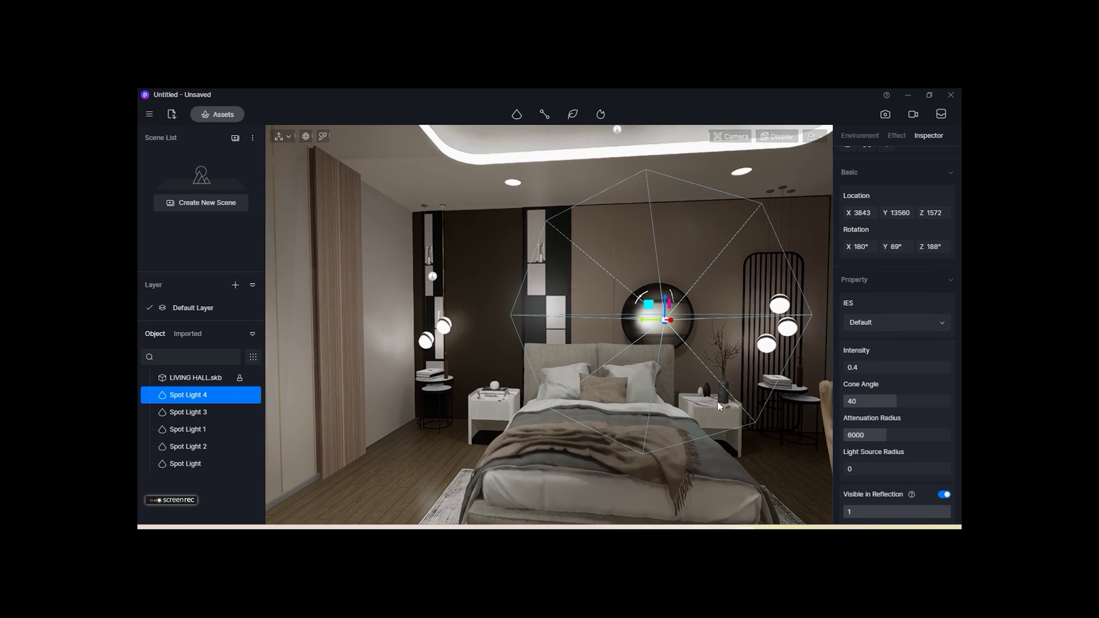
pyautogui.scroll(-2, 855, 450)
pyautogui.moveTo(872, 490); pyautogui.dragTo(867, 491)
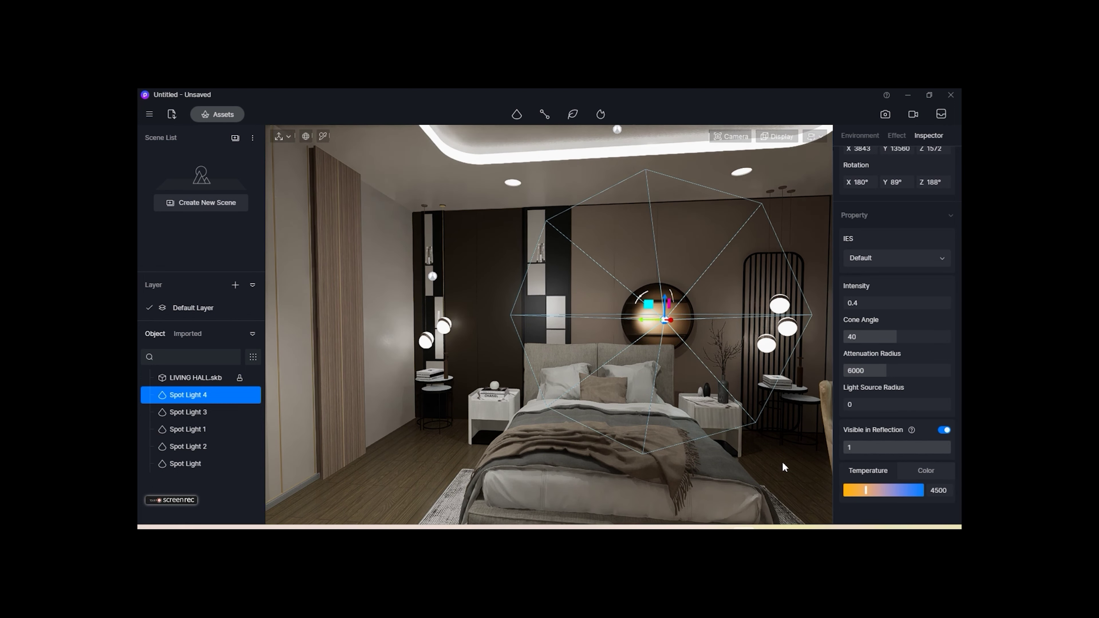
pyautogui.moveTo(886, 371)
pyautogui.mouseDown()
pyautogui.moveTo(918, 338)
pyautogui.moveTo(899, 370)
pyautogui.mouseUp()
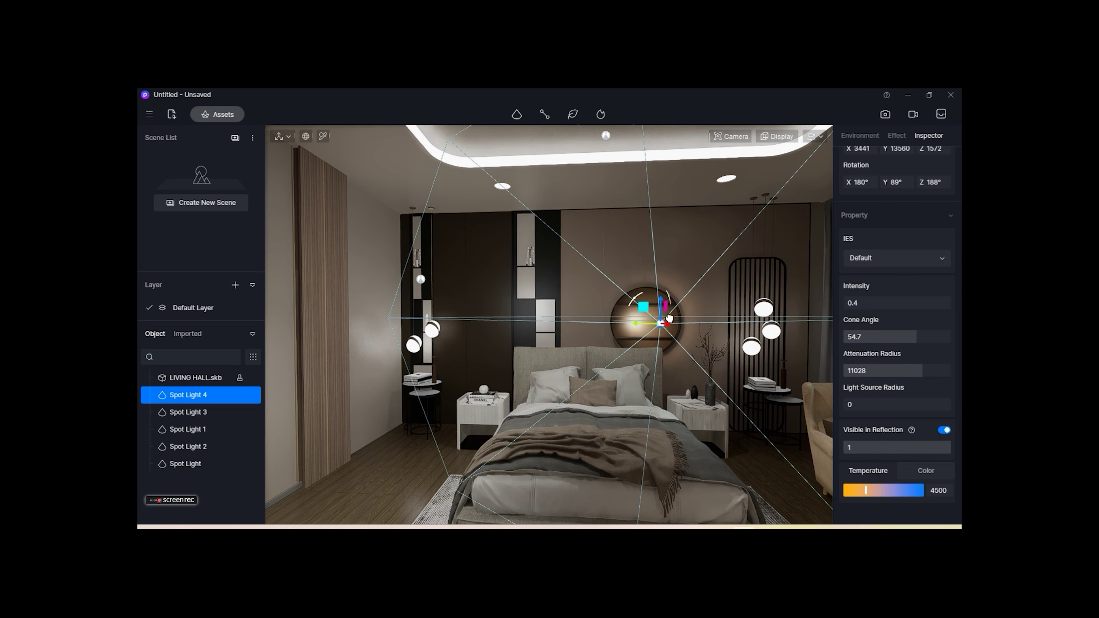
pyautogui.moveTo(661, 313); pyautogui.dragTo(688, 313)
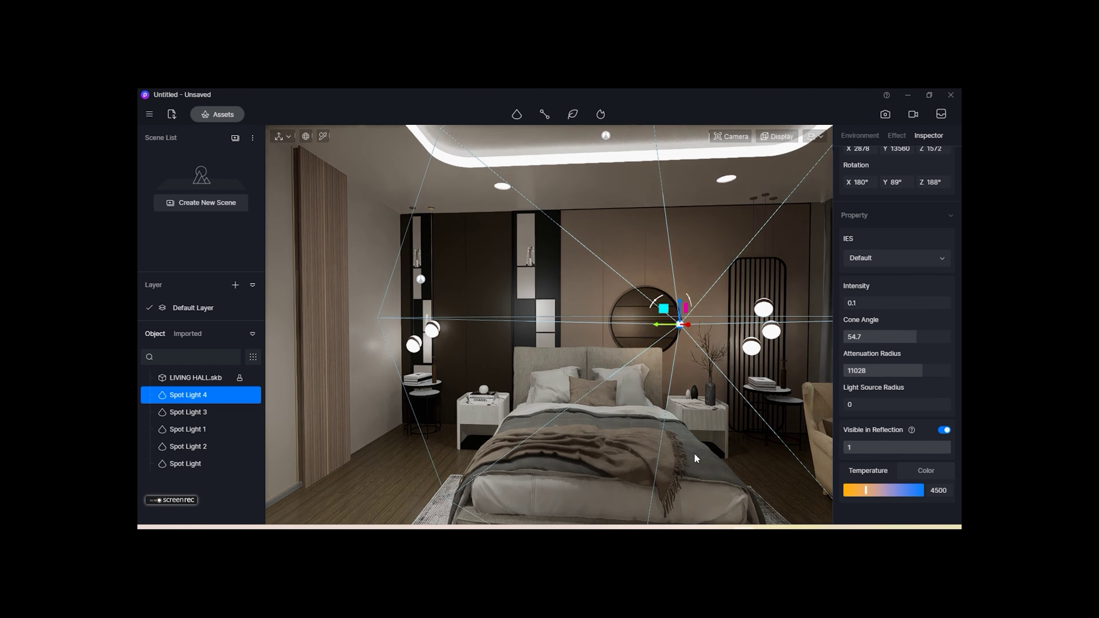
pyautogui.click(622, 428)
pyautogui.moveTo(587, 430); pyautogui.dragTo(645, 434, button='right')
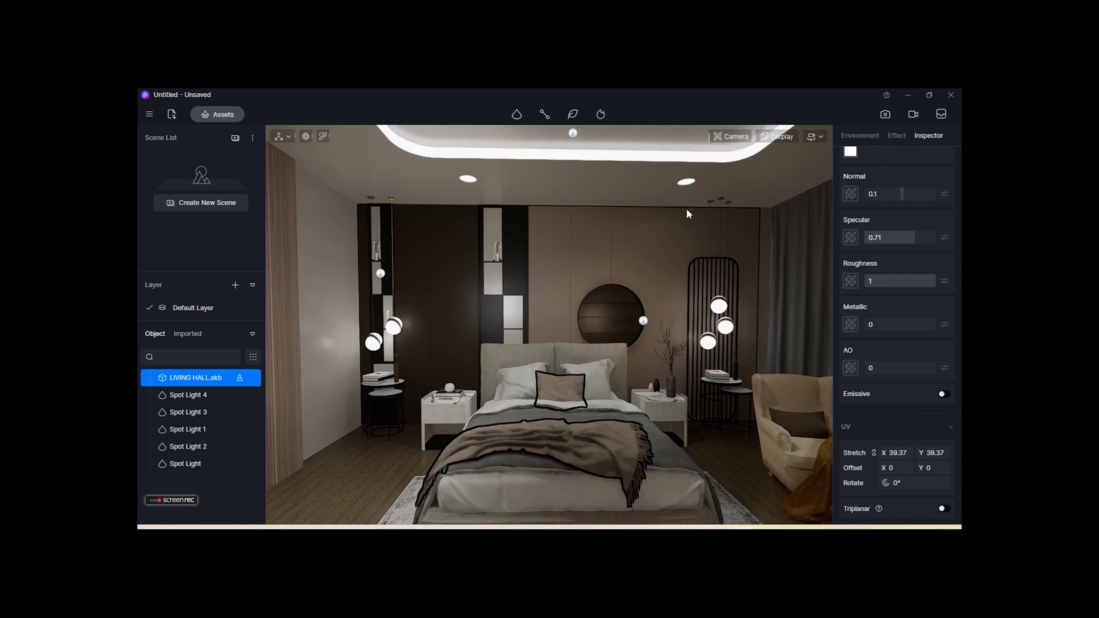
# Add a 6000-long ceiling strip light at intensity 1, warmed to about 3200 K
pyautogui.click(519, 172)
pyautogui.click(545, 201)
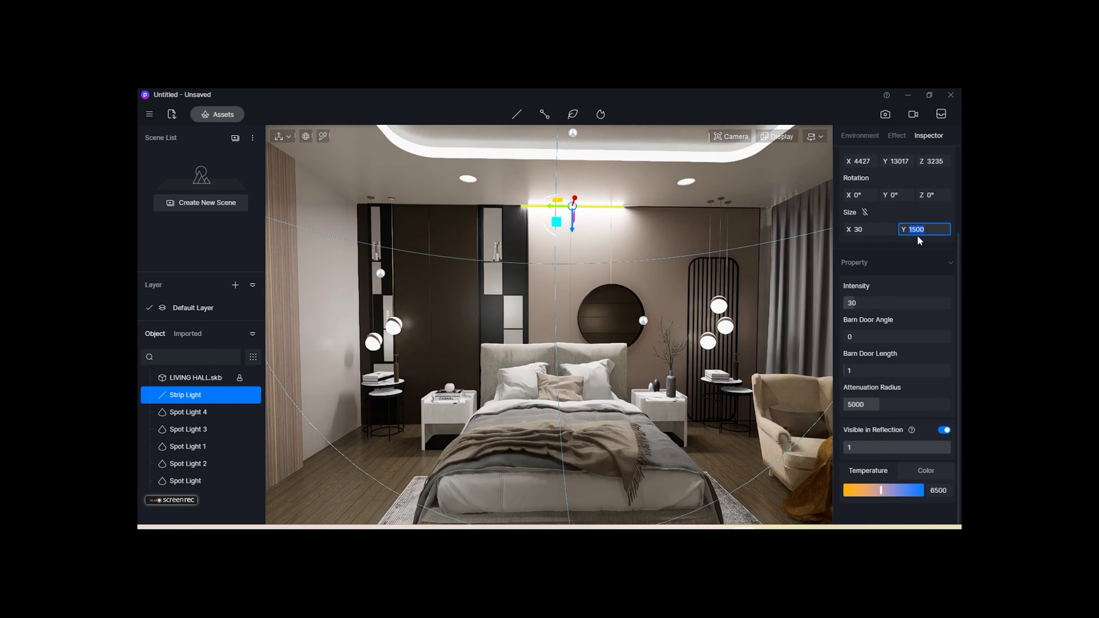
pyautogui.press('Return')
pyautogui.press('Escape')
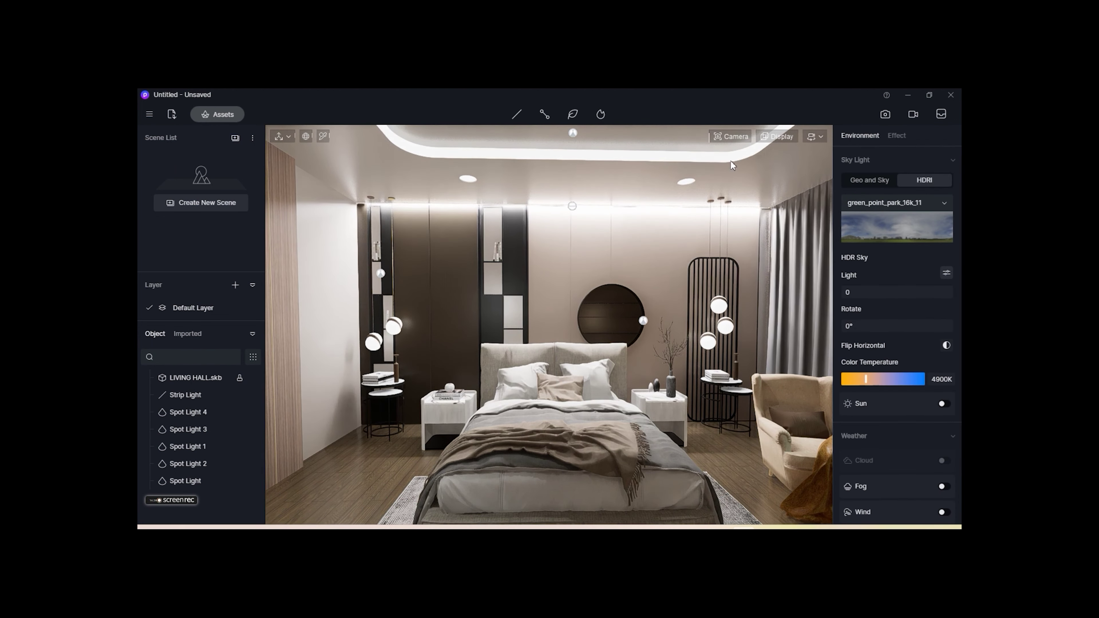
pyautogui.click(576, 207)
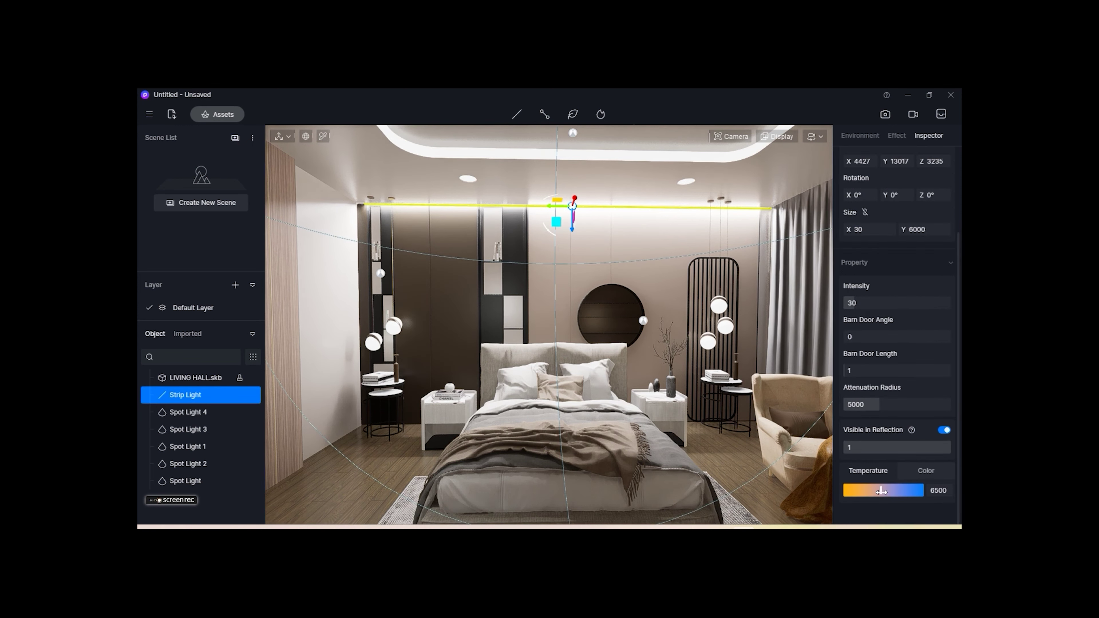
pyautogui.moveTo(882, 491); pyautogui.dragTo(862, 491)
pyautogui.write('1')
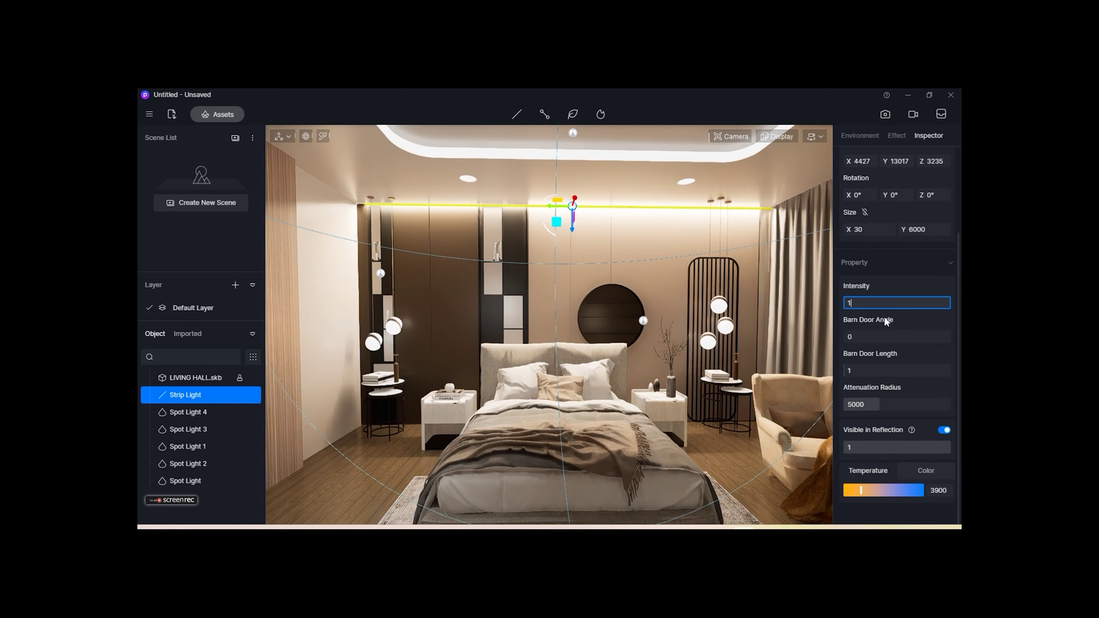
pyautogui.press('Return')
pyautogui.moveTo(591, 244)
pyautogui.mouseDown(button='right')
pyautogui.moveTo(639, 357)
pyautogui.moveTo(594, 351)
pyautogui.mouseUp(button='right')
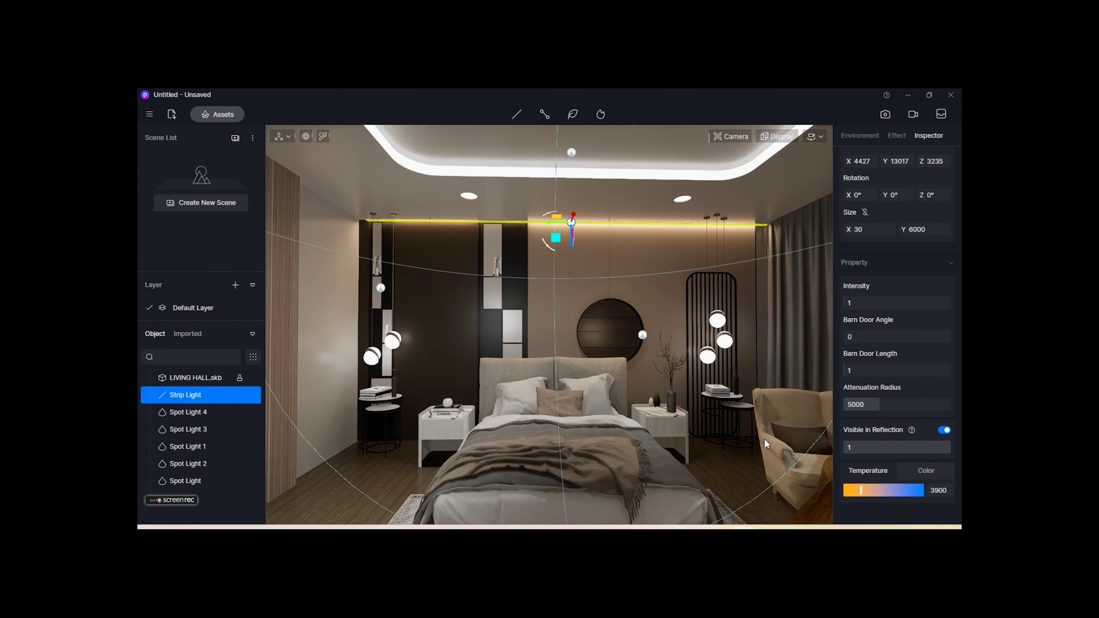
pyautogui.moveTo(862, 492); pyautogui.dragTo(857, 494)
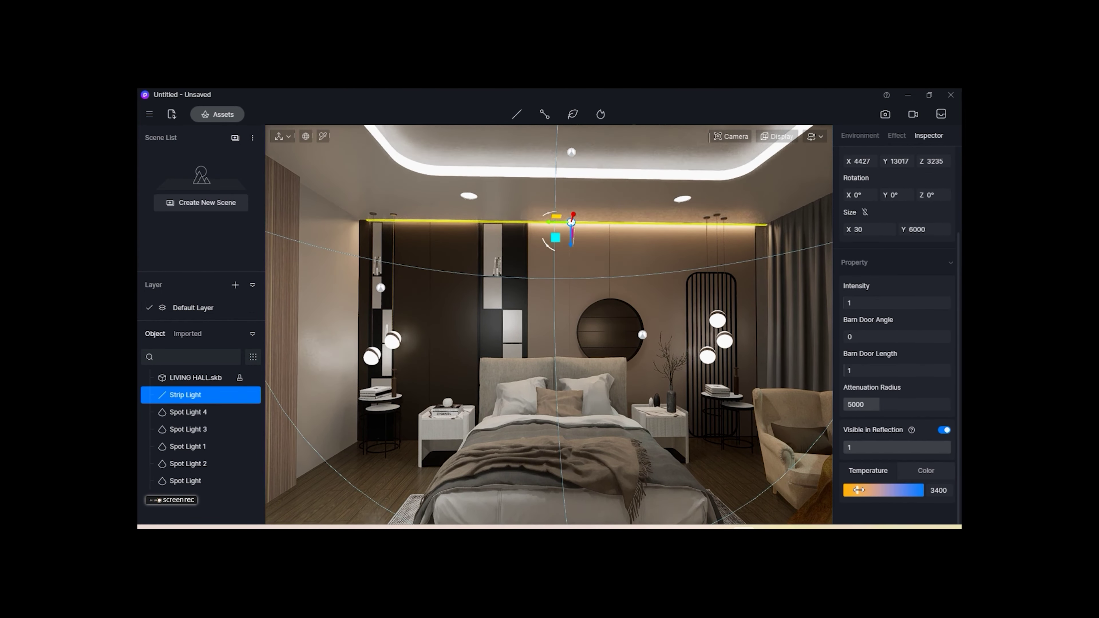
# Eyedrop the bedding material and lower its roughness to 0.6 and specular to 0.17
pyautogui.click(635, 462)
pyautogui.moveTo(636, 461)
pyautogui.mouseDown(button='right')
pyautogui.moveTo(486, 444)
pyautogui.moveTo(526, 466)
pyautogui.moveTo(425, 485)
pyautogui.moveTo(640, 485)
pyautogui.mouseUp(button='right')
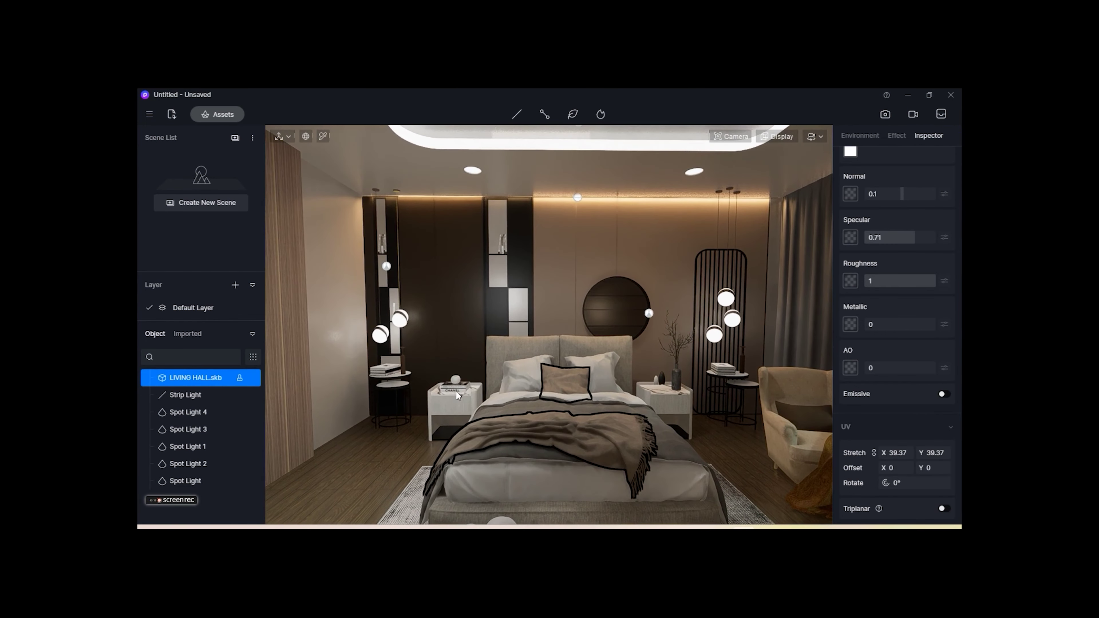
pyautogui.click(456, 391)
pyautogui.moveTo(456, 391); pyautogui.dragTo(619, 490, button='right')
pyautogui.click(323, 136)
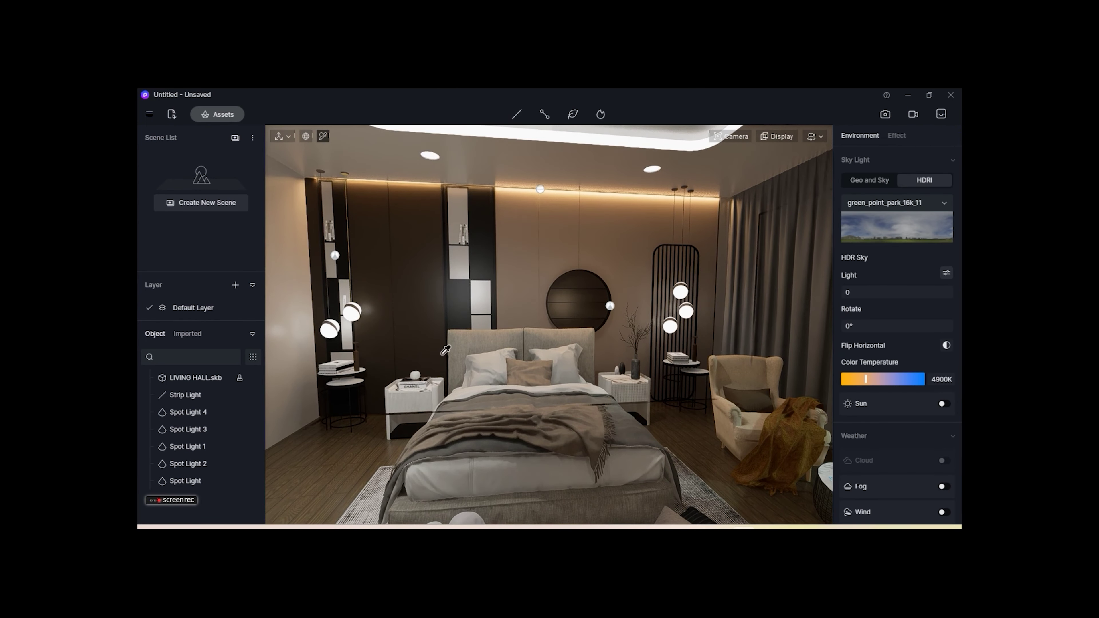
pyautogui.click(605, 431)
pyautogui.moveTo(906, 287); pyautogui.dragTo(900, 284)
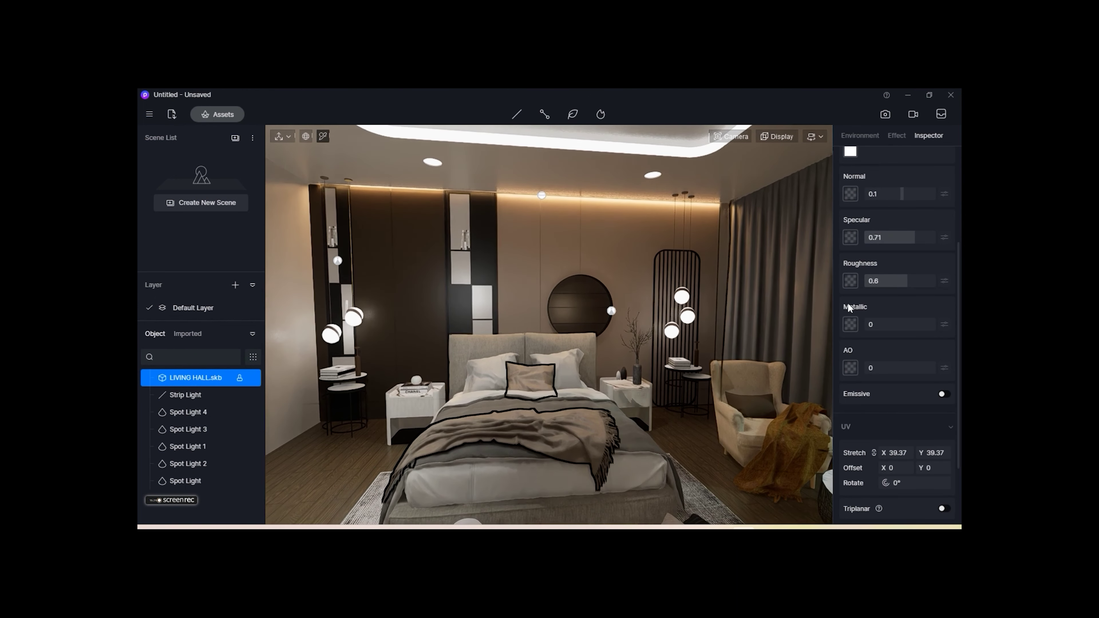
pyautogui.moveTo(899, 244); pyautogui.dragTo(878, 241)
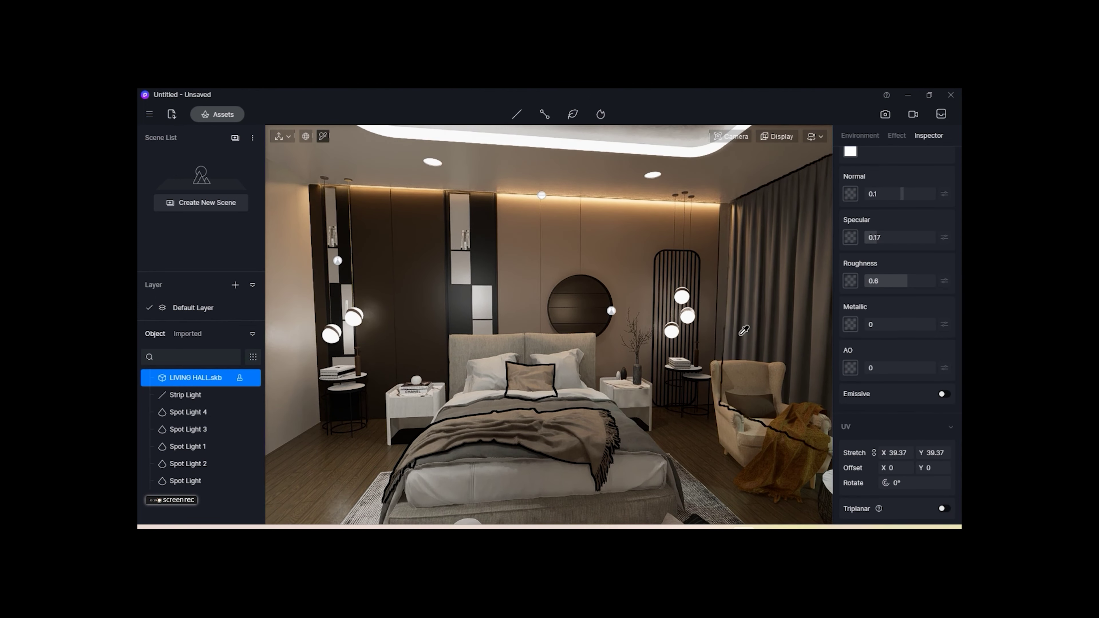
# Place a strip light above the TV wall with length 6000 and intensity 1
pyautogui.scroll(5, 543, 462)
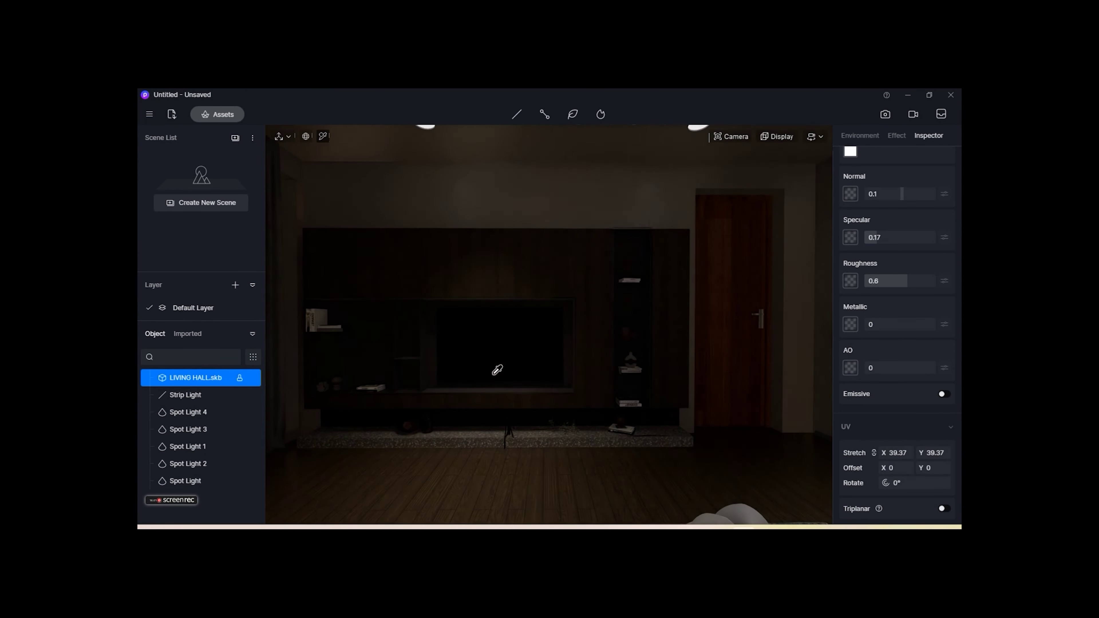
pyautogui.click(515, 138)
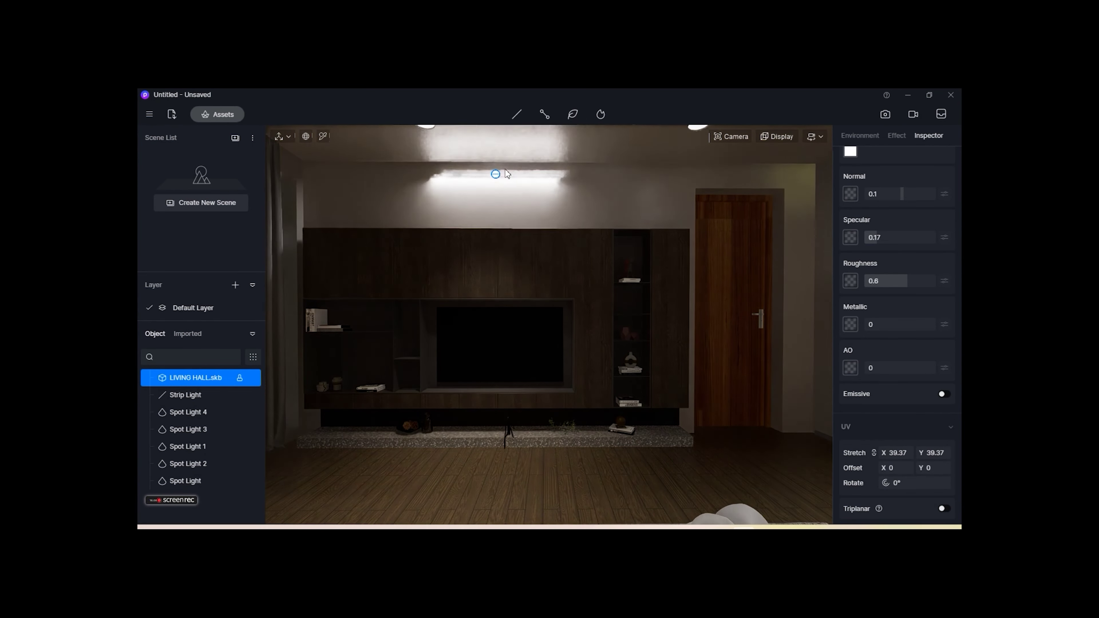
pyautogui.click(533, 165)
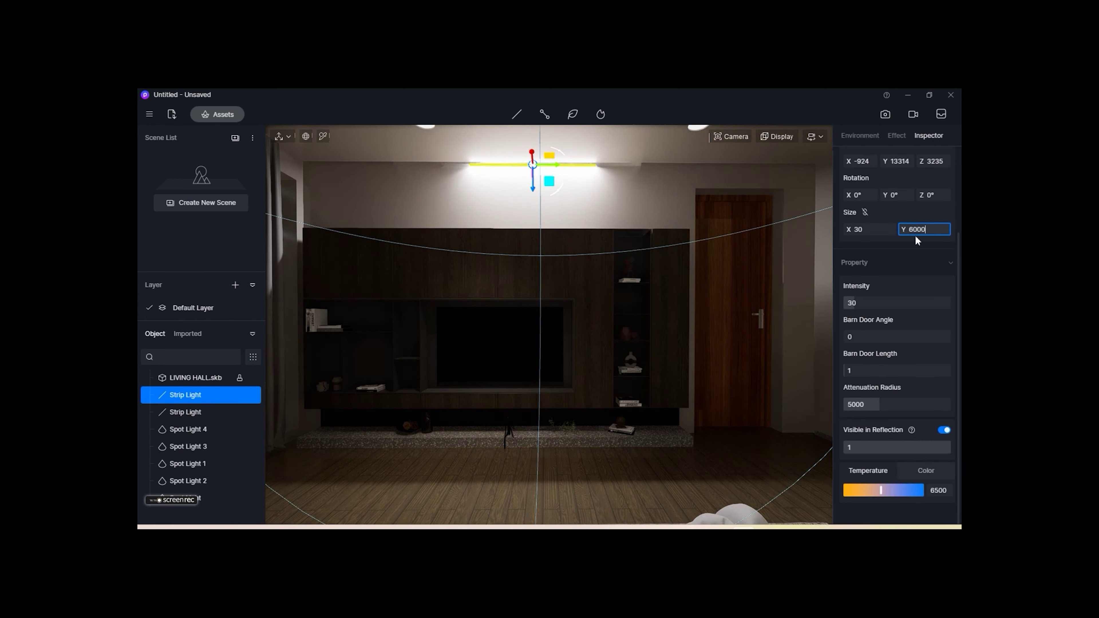
pyautogui.press('Return')
pyautogui.doubleClick(856, 303)
pyautogui.write('1')
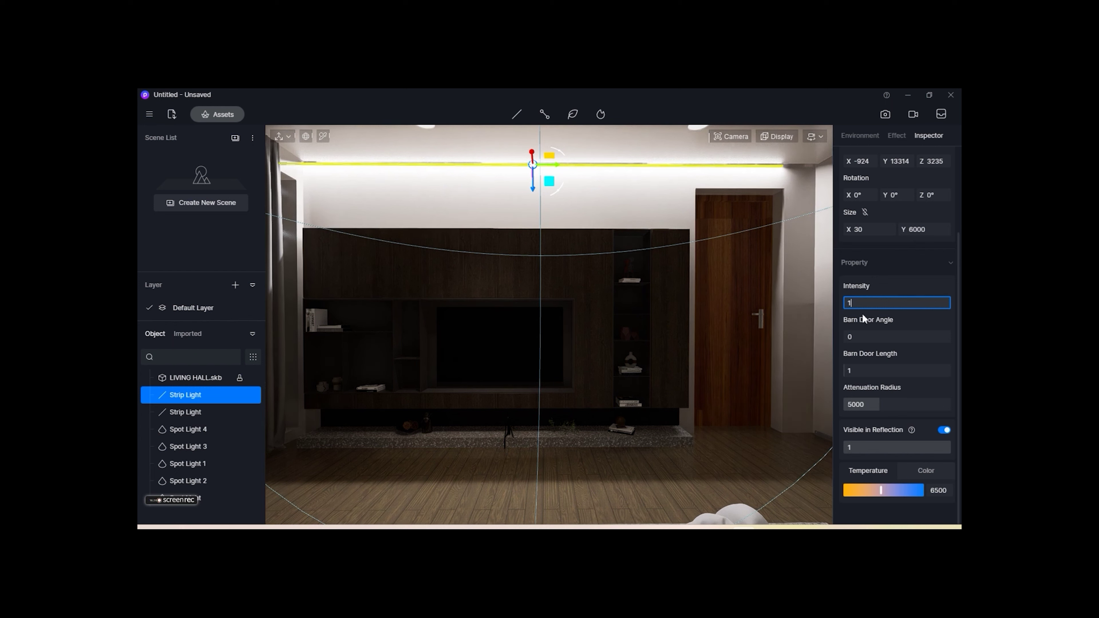
pyautogui.press('Tab')
# Give it 90° barn doors of length 100, attenuation 15000 and 4400 K
pyautogui.write('90')
pyautogui.press('Return')
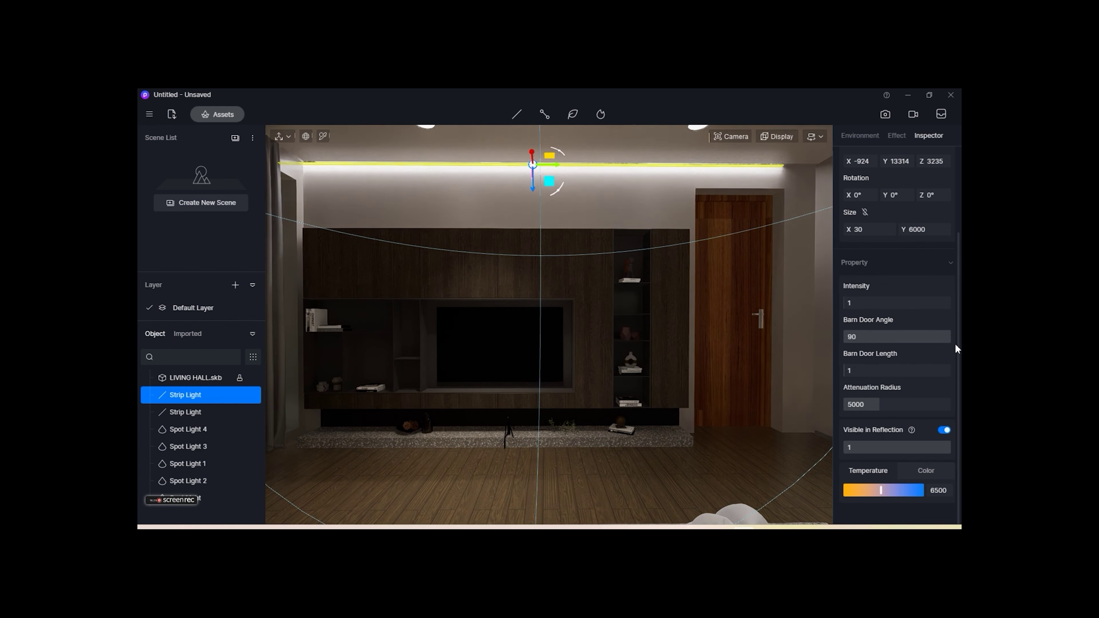
pyautogui.doubleClick(952, 371)
pyautogui.write('100')
pyautogui.press('Return')
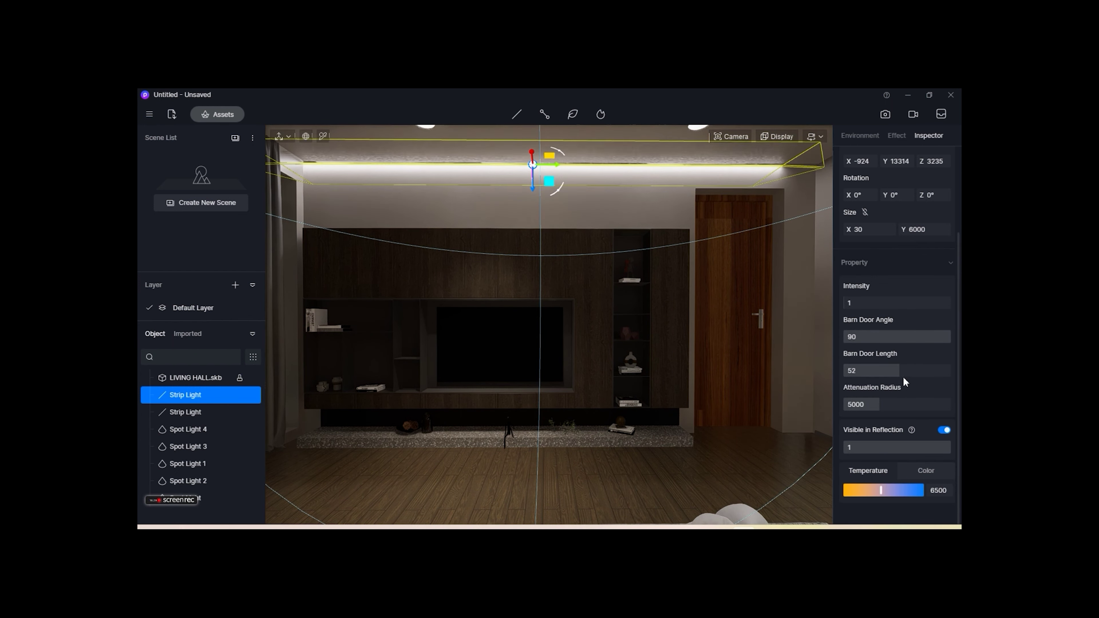
pyautogui.moveTo(949, 374); pyautogui.dragTo(954, 371)
pyautogui.moveTo(879, 405); pyautogui.dragTo(954, 405)
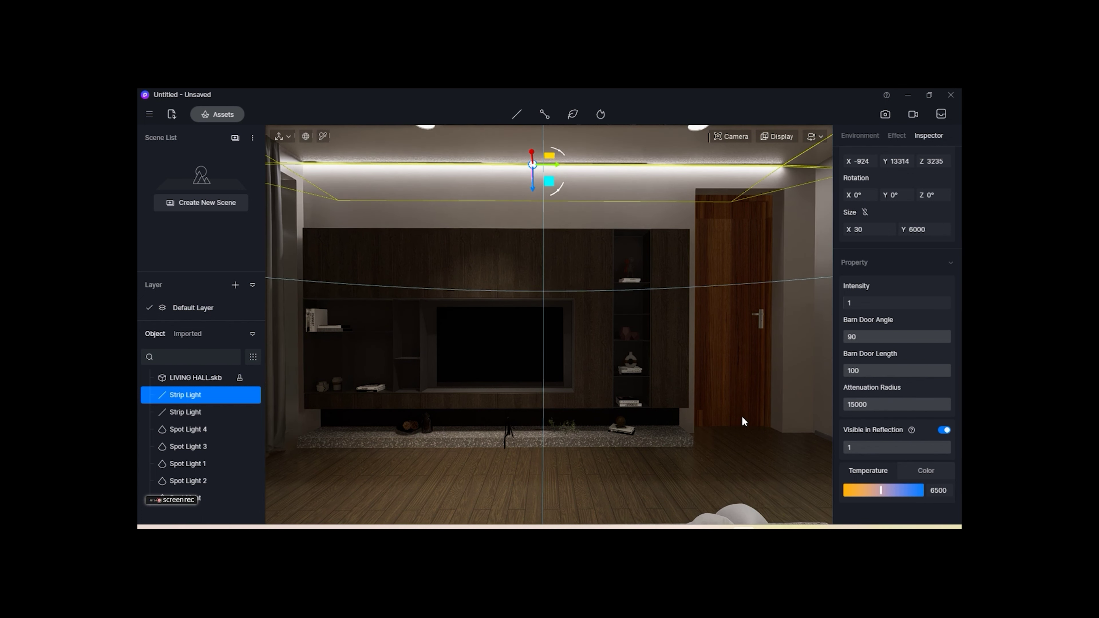
pyautogui.moveTo(881, 490); pyautogui.dragTo(865, 490)
pyautogui.write('0.4')
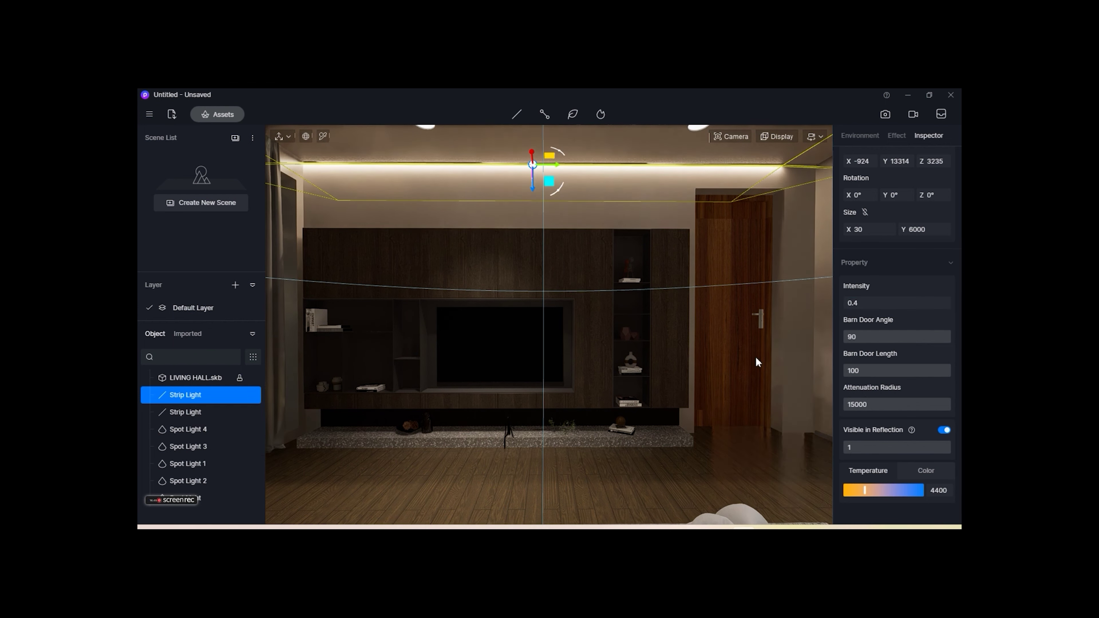
# Dim the TV-wall strip light to intensity 0.2 and warm it to 3200 K
pyautogui.click(753, 364)
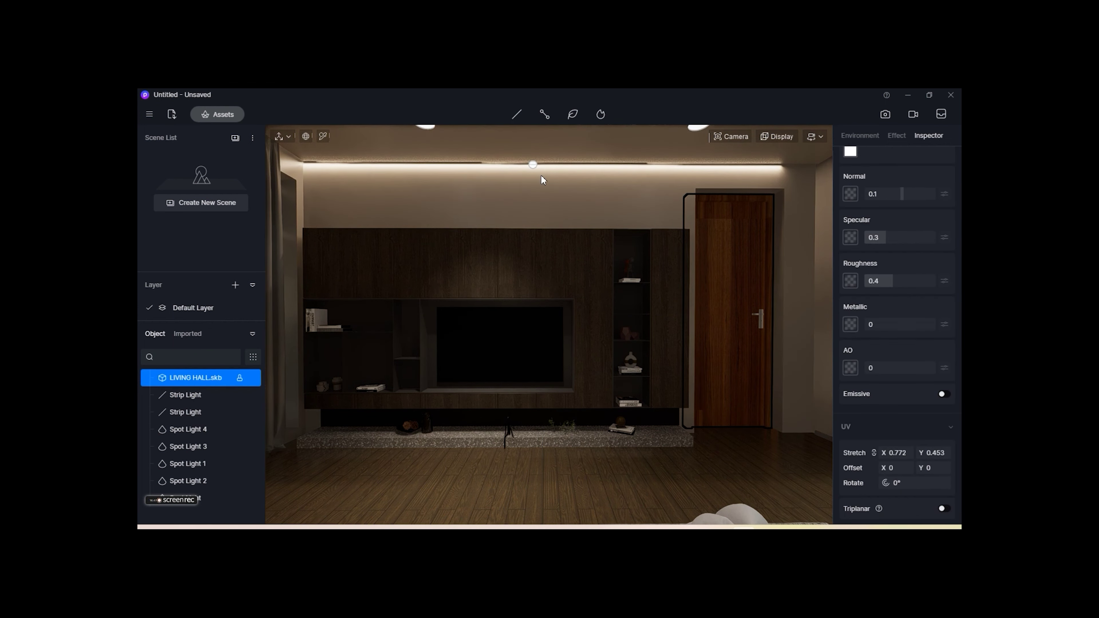
pyautogui.click(541, 176)
pyautogui.moveTo(849, 302); pyautogui.dragTo(857, 301)
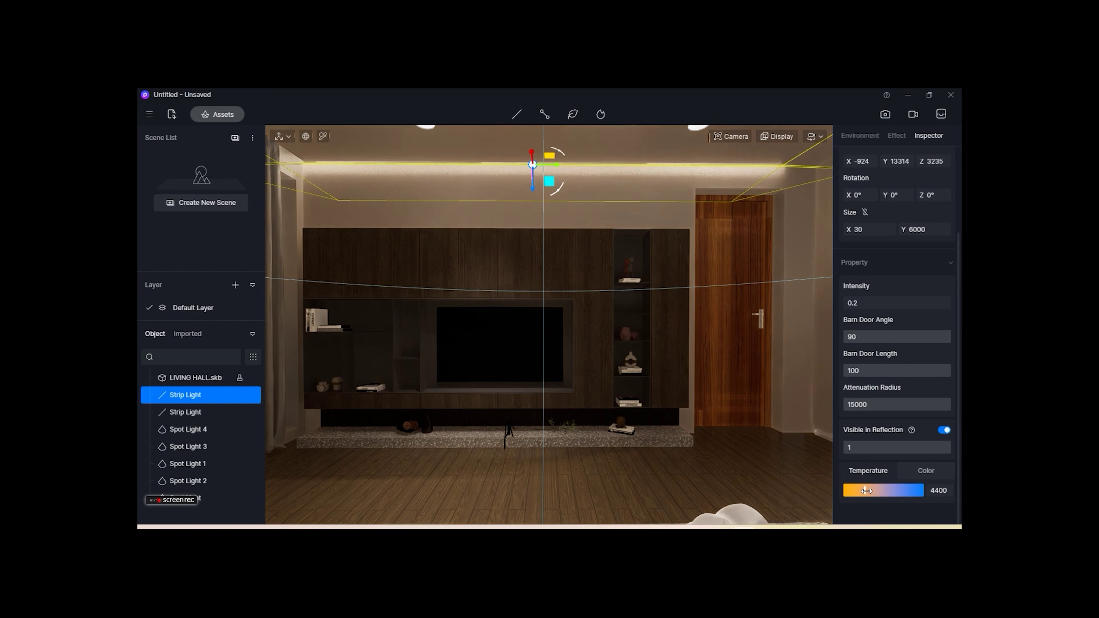
pyautogui.moveTo(865, 491); pyautogui.dragTo(864, 490)
pyautogui.click(710, 475)
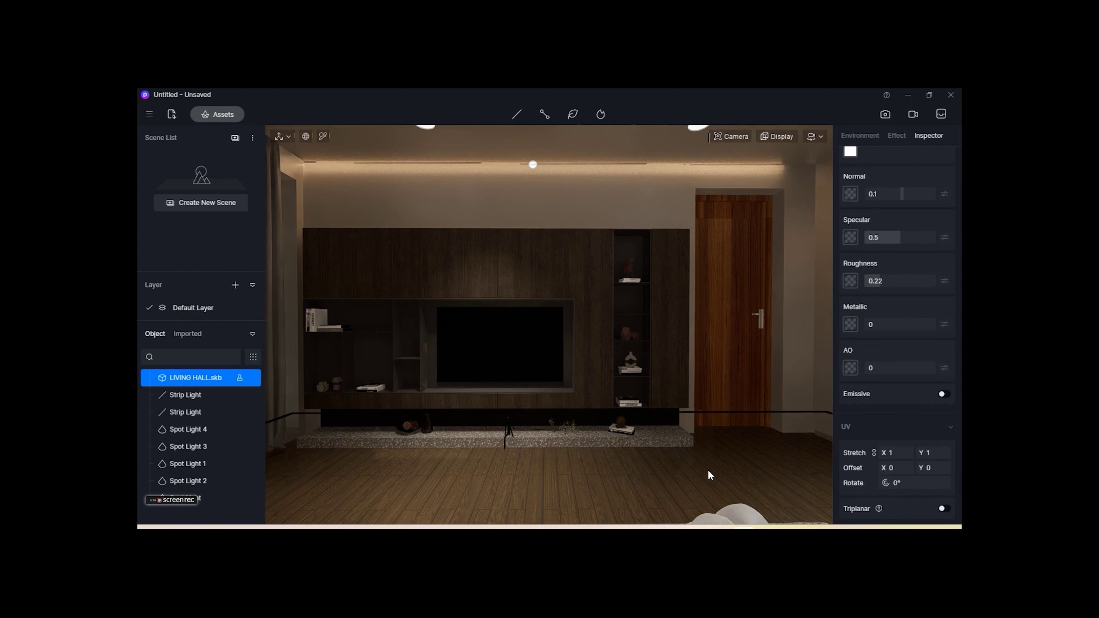
# Nudge the TV-wall strip light slightly along the ceiling and zoom toward the wall
pyautogui.moveTo(584, 425)
pyautogui.mouseDown(button='right')
pyautogui.moveTo(548, 465)
pyautogui.moveTo(621, 458)
pyautogui.mouseUp(button='right')
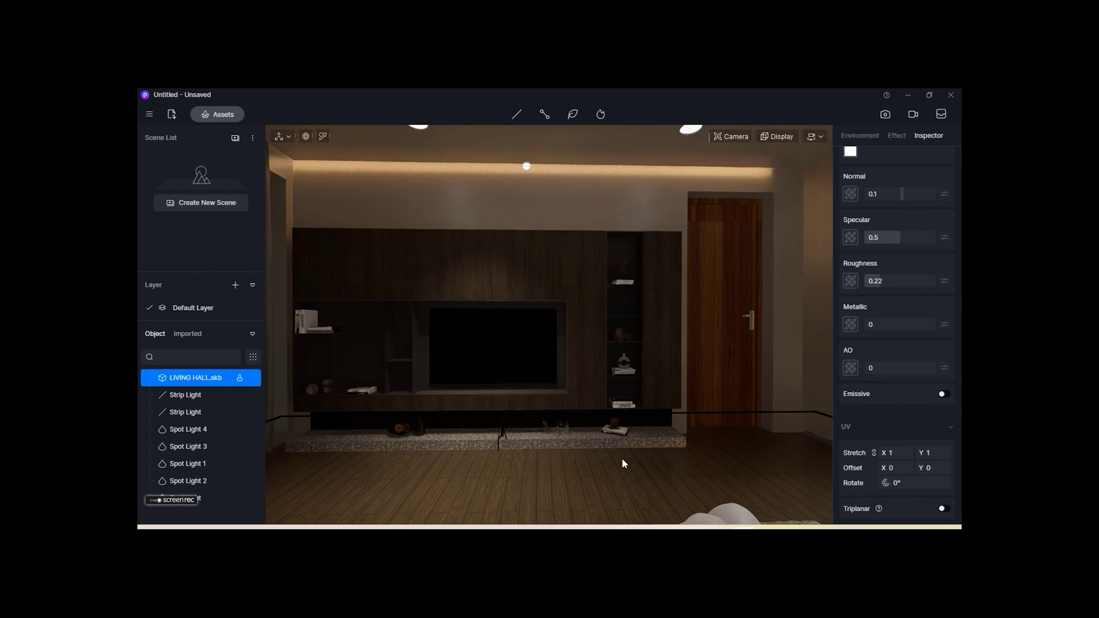
pyautogui.click(526, 171)
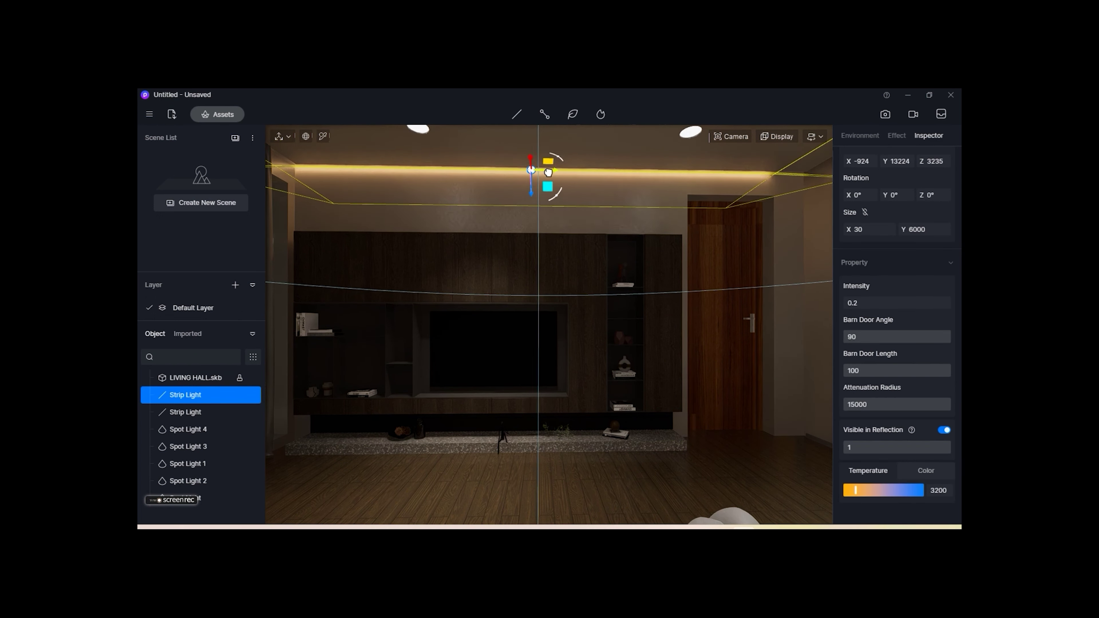
pyautogui.moveTo(565, 179); pyautogui.dragTo(566, 171)
pyautogui.click(545, 463)
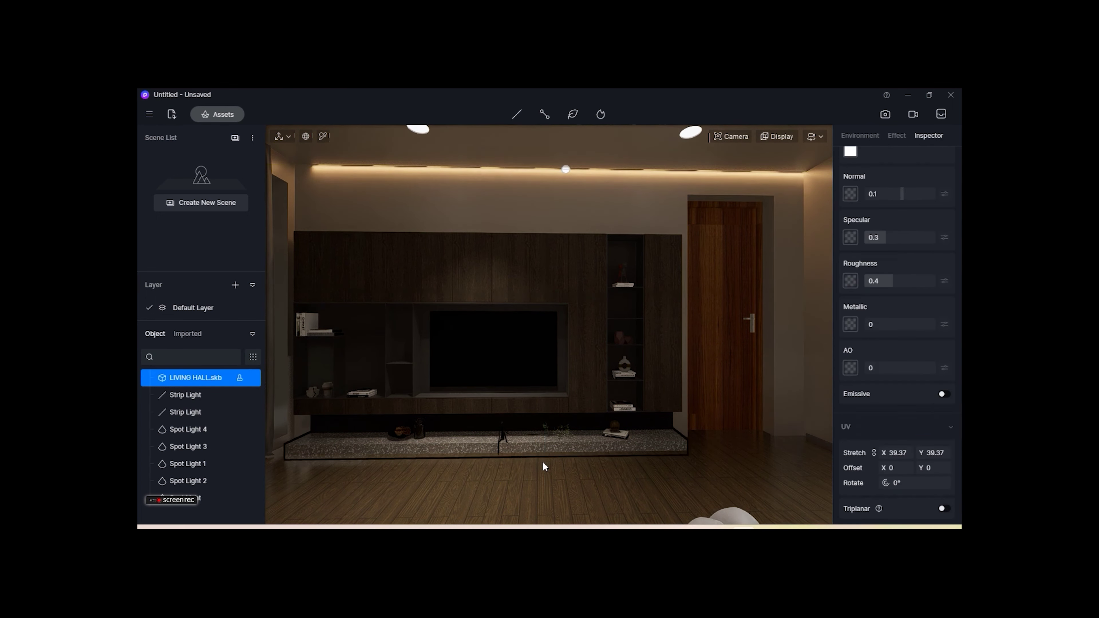
pyautogui.moveTo(544, 462)
pyautogui.mouseDown(button='right')
pyautogui.moveTo(660, 496)
pyautogui.moveTo(702, 459)
pyautogui.moveTo(619, 496)
pyautogui.moveTo(592, 496)
pyautogui.mouseUp(button='right')
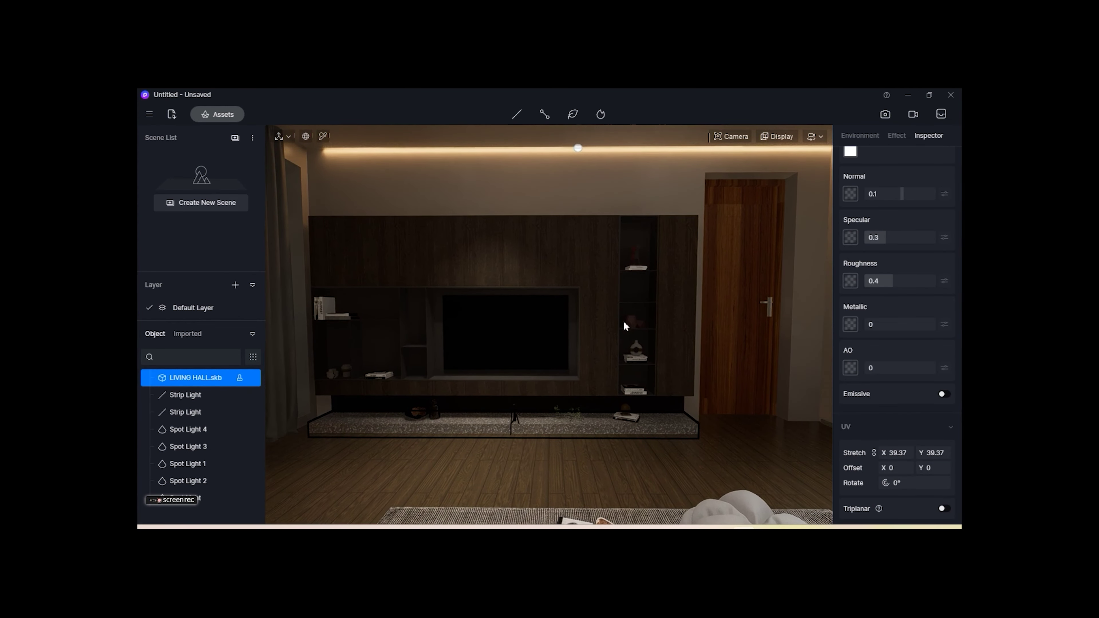
pyautogui.scroll(3, 653, 263)
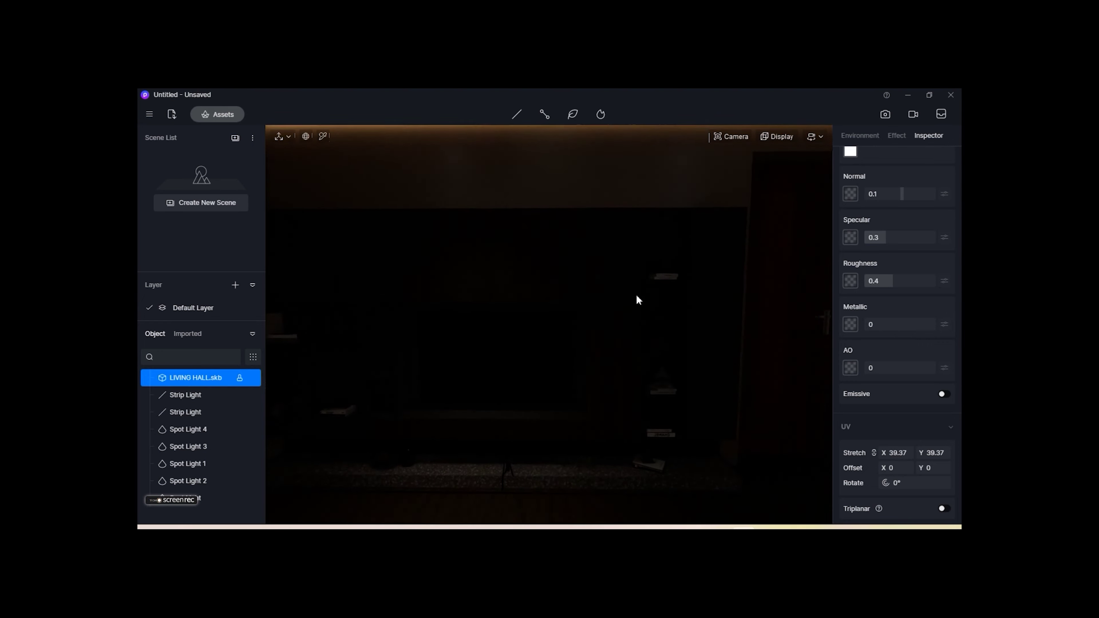
# Place a strip light at the top of the shelf niche at 2850 K, intensity 1
pyautogui.click(519, 171)
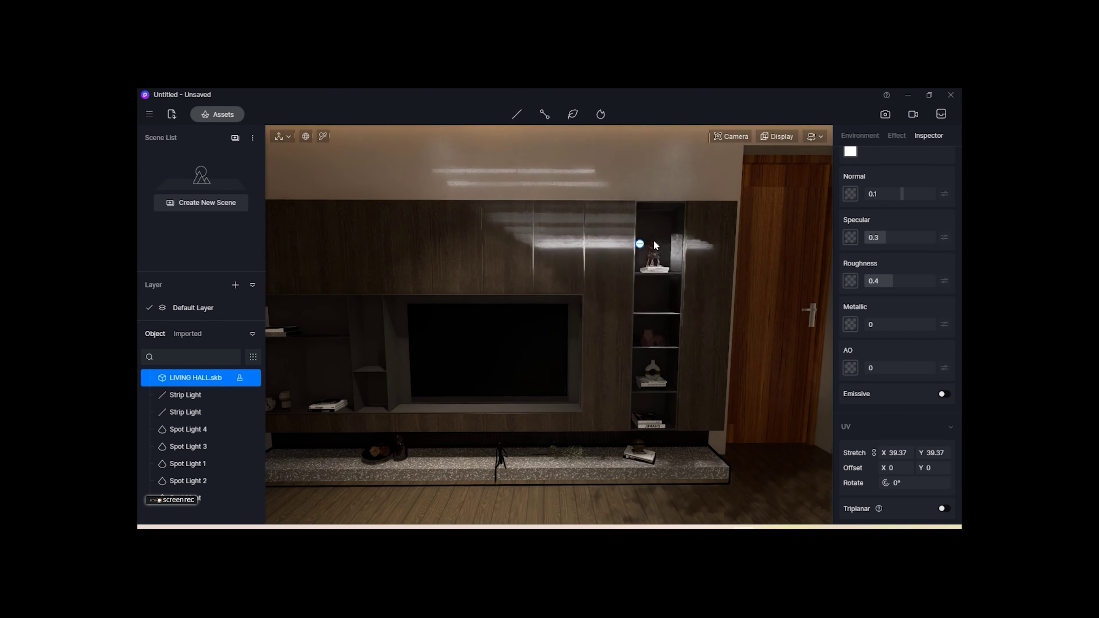
pyautogui.click(654, 245)
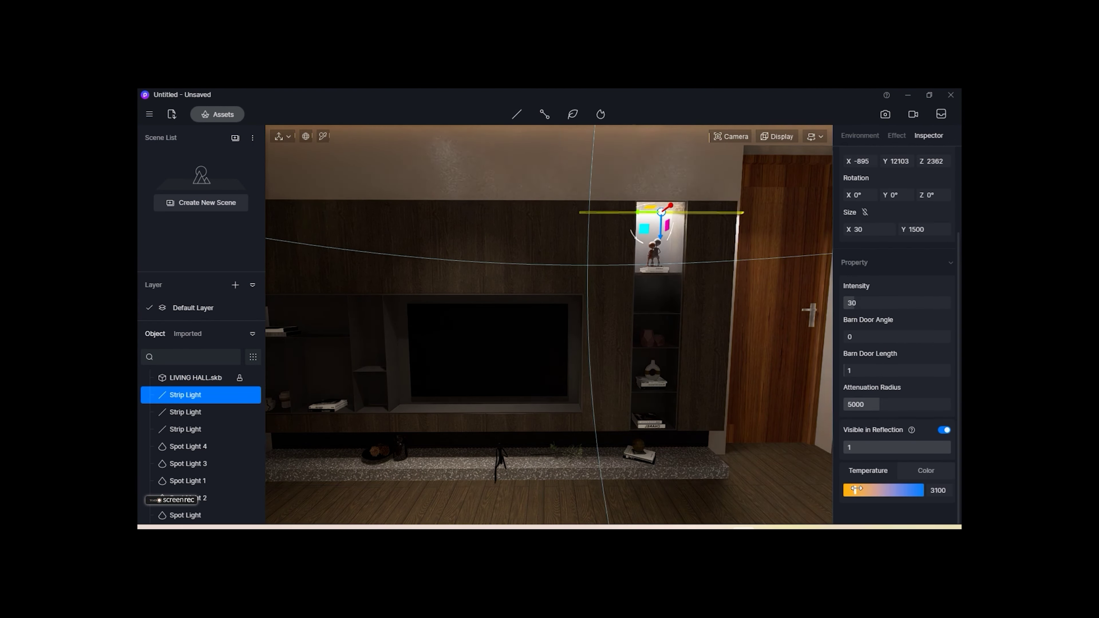
pyautogui.moveTo(856, 489); pyautogui.dragTo(853, 489)
pyautogui.doubleClick(858, 303)
pyautogui.write('1')
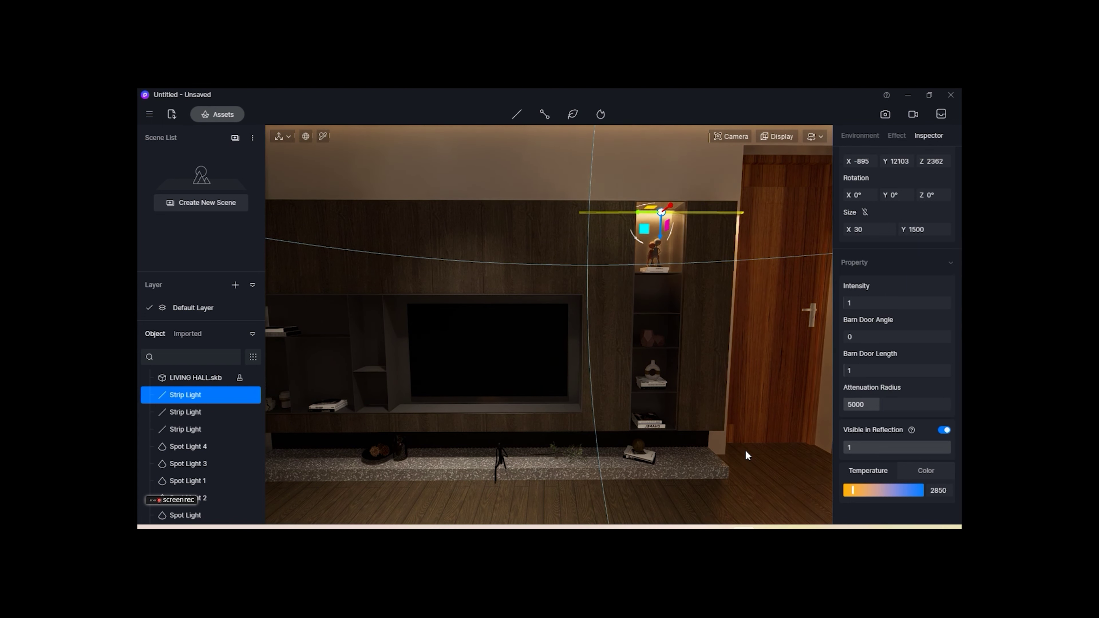
pyautogui.click(722, 493)
pyautogui.press('Escape')
# Add a second strip light lower in the niche and raise its intensity to 15
pyautogui.click(516, 116)
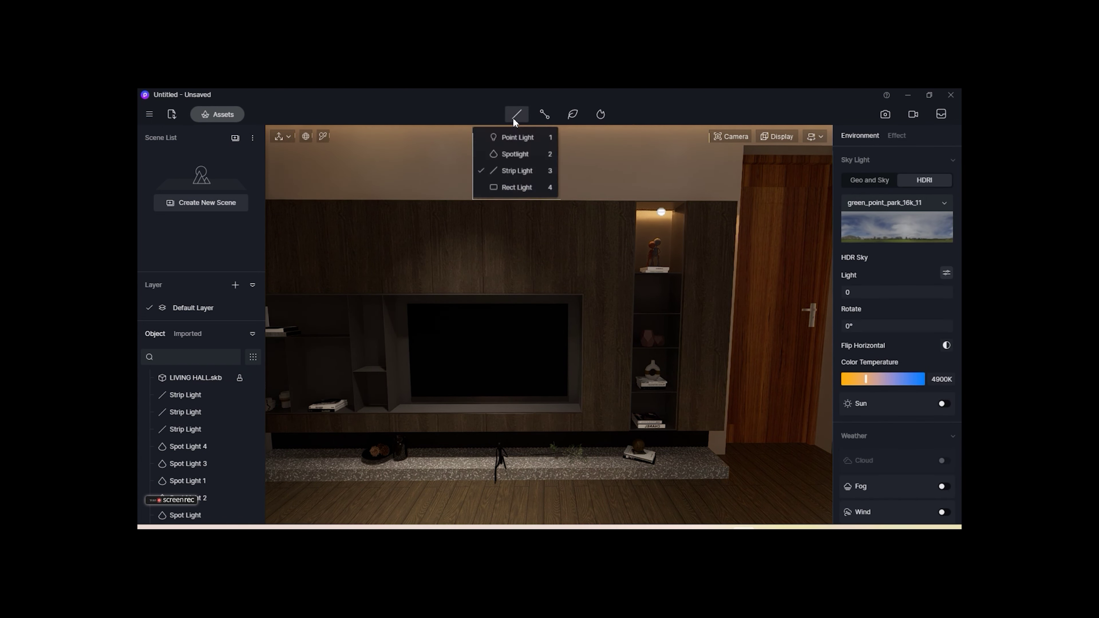
pyautogui.click(508, 172)
pyautogui.click(656, 281)
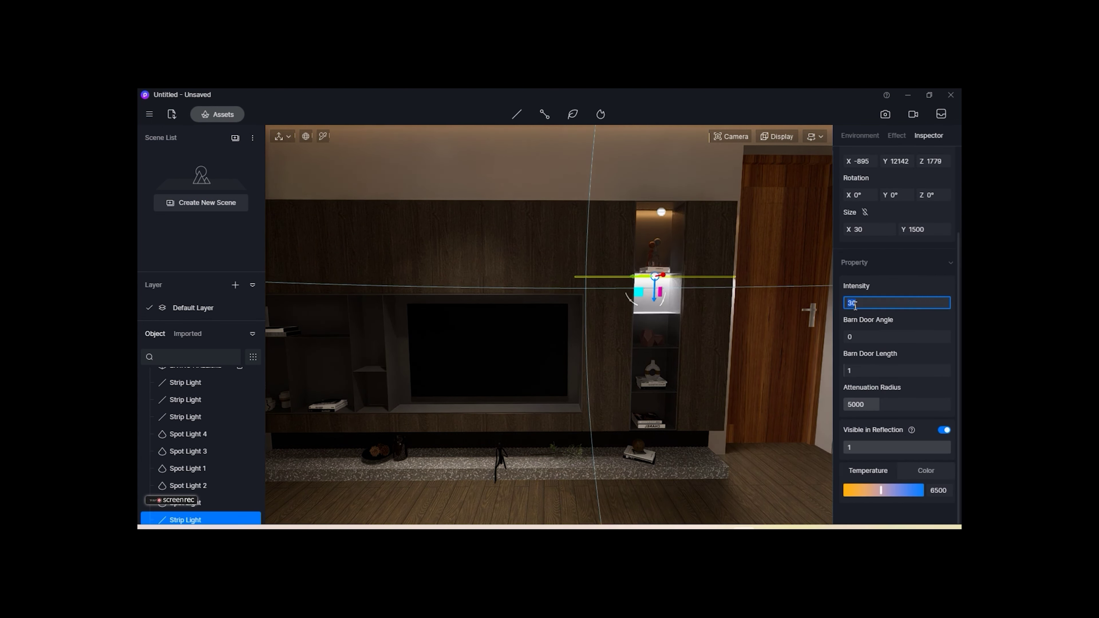
pyautogui.click(659, 341)
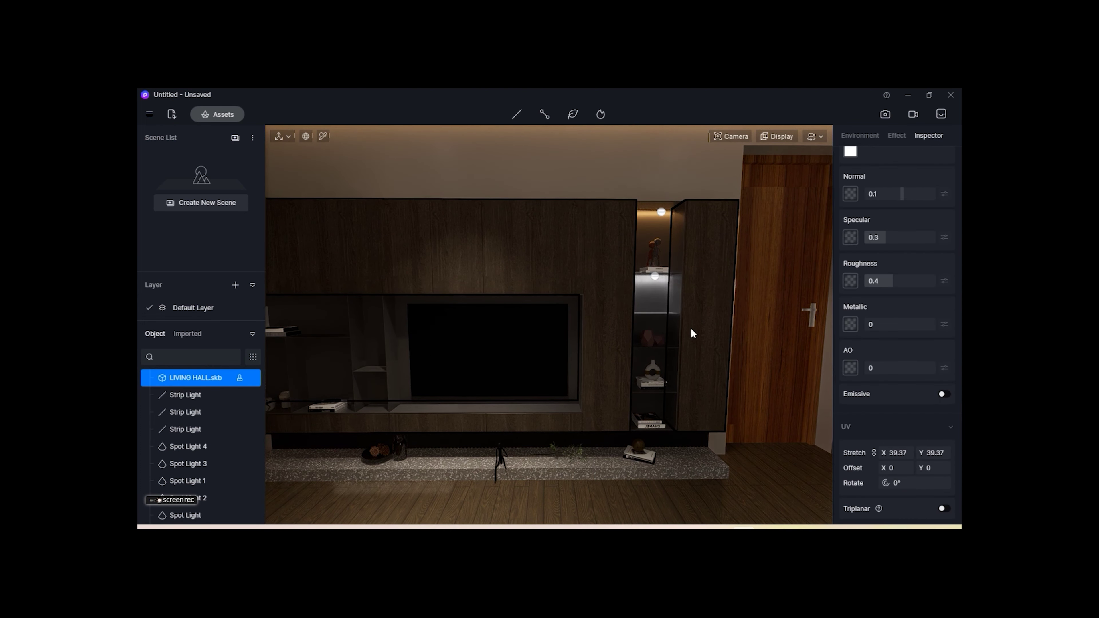
pyautogui.click(658, 284)
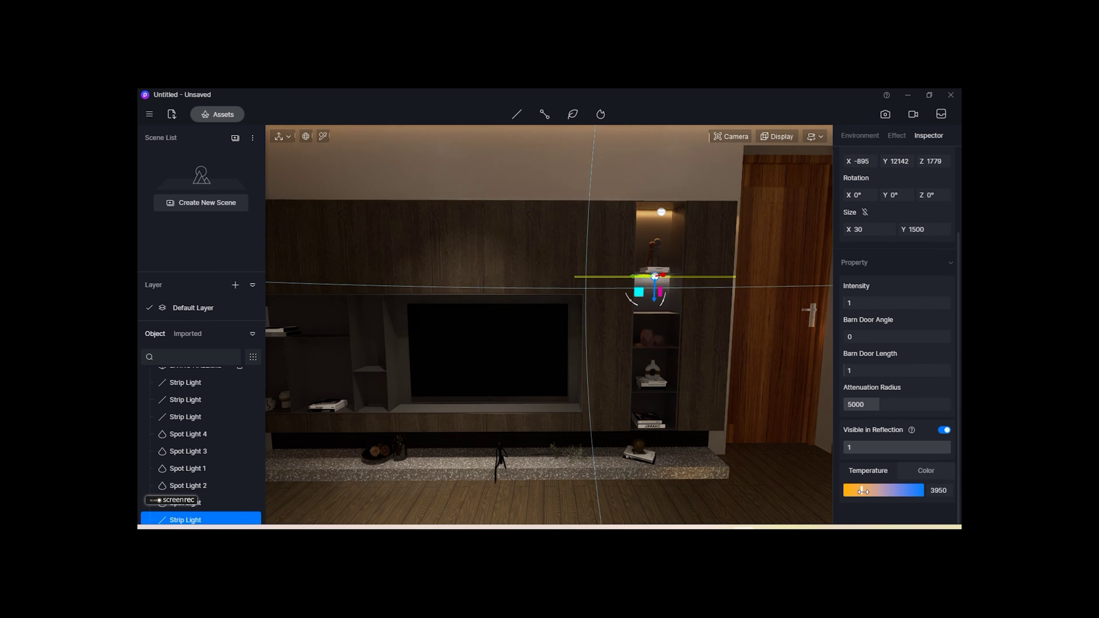
pyautogui.click(687, 476)
pyautogui.click(698, 329)
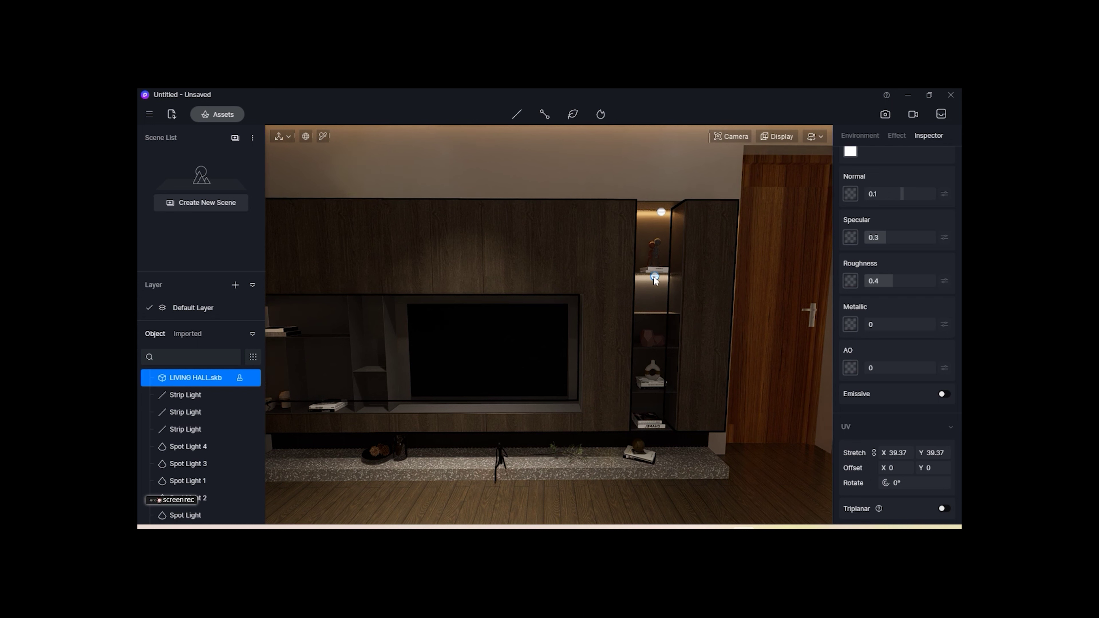
pyautogui.click(655, 279)
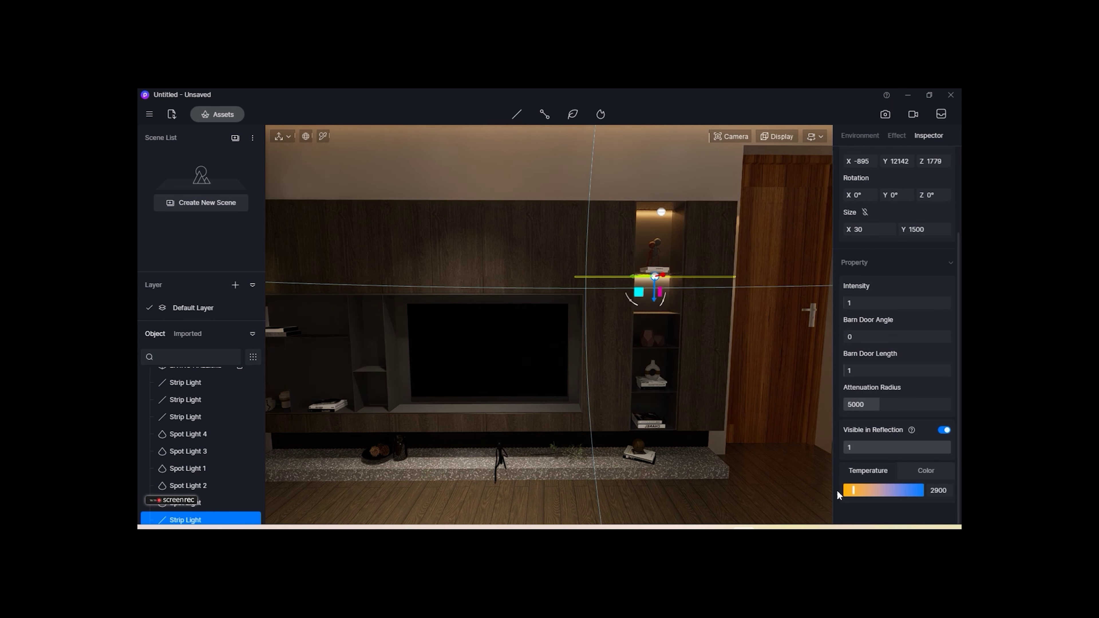
pyautogui.moveTo(849, 303); pyautogui.dragTo(851, 304)
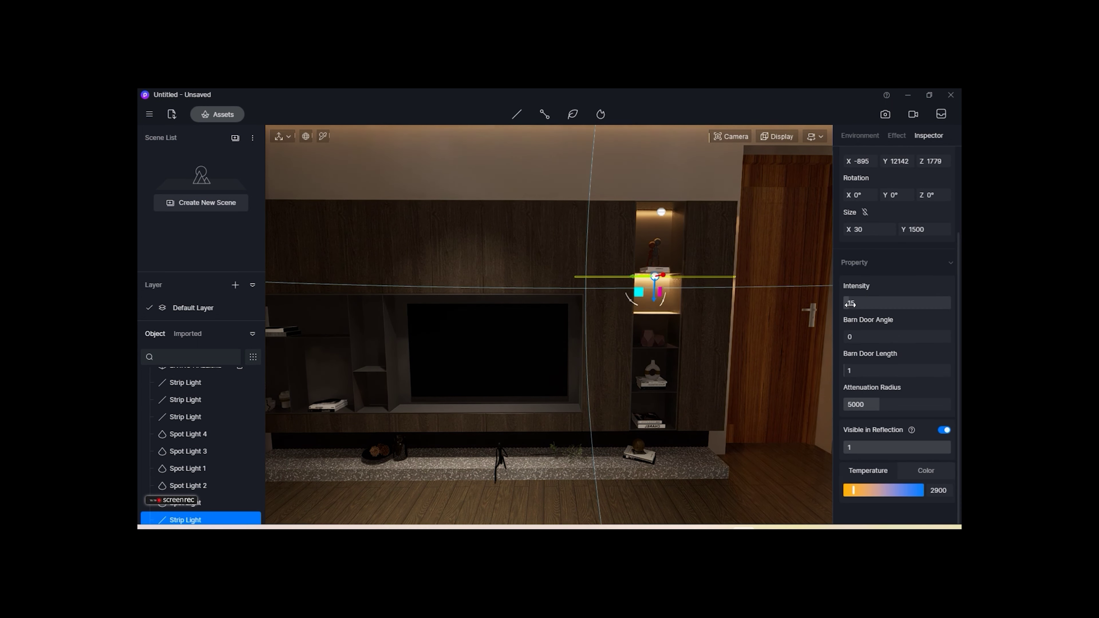
# Adjust the upper niche light's intensity and add a third strip light along another shelf
pyautogui.click(755, 260)
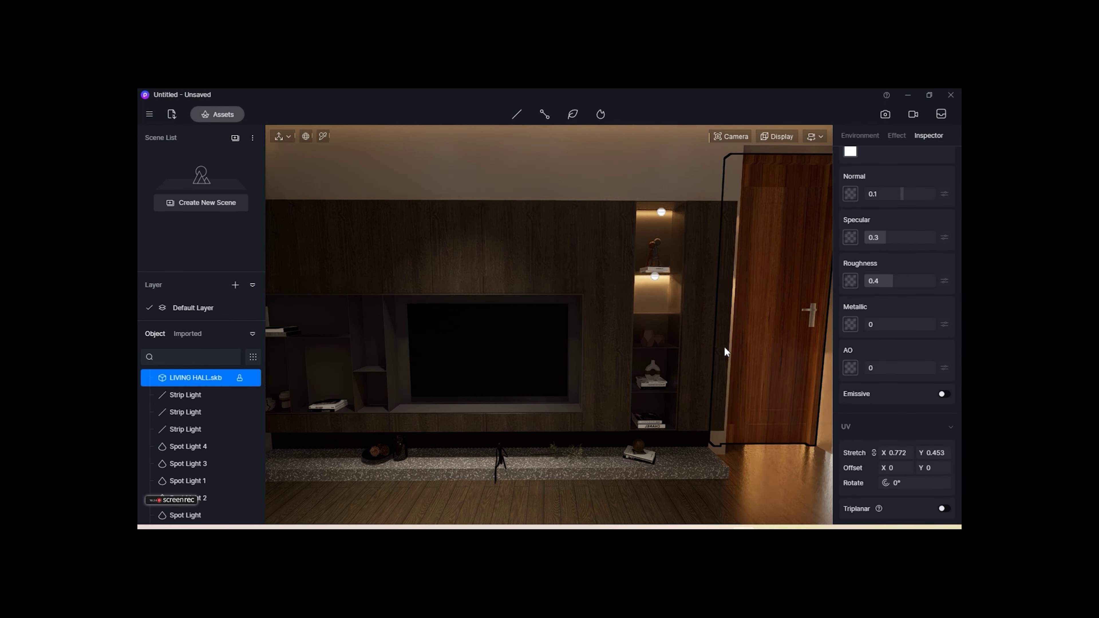
pyautogui.click(661, 213)
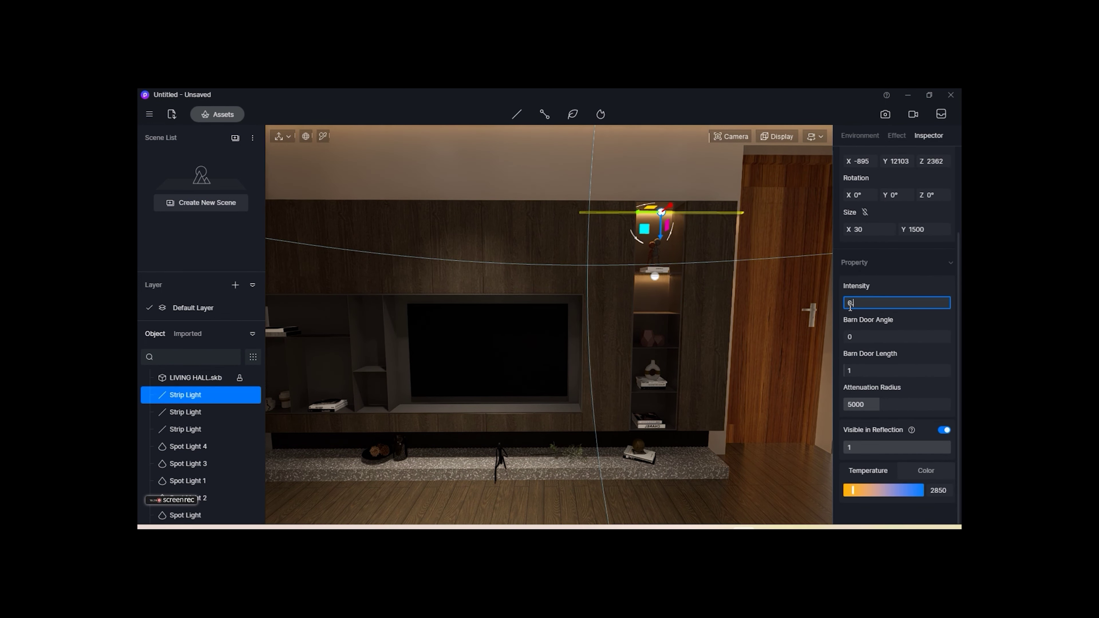
pyautogui.click(670, 461)
pyautogui.moveTo(670, 462); pyautogui.dragTo(583, 414, button='right')
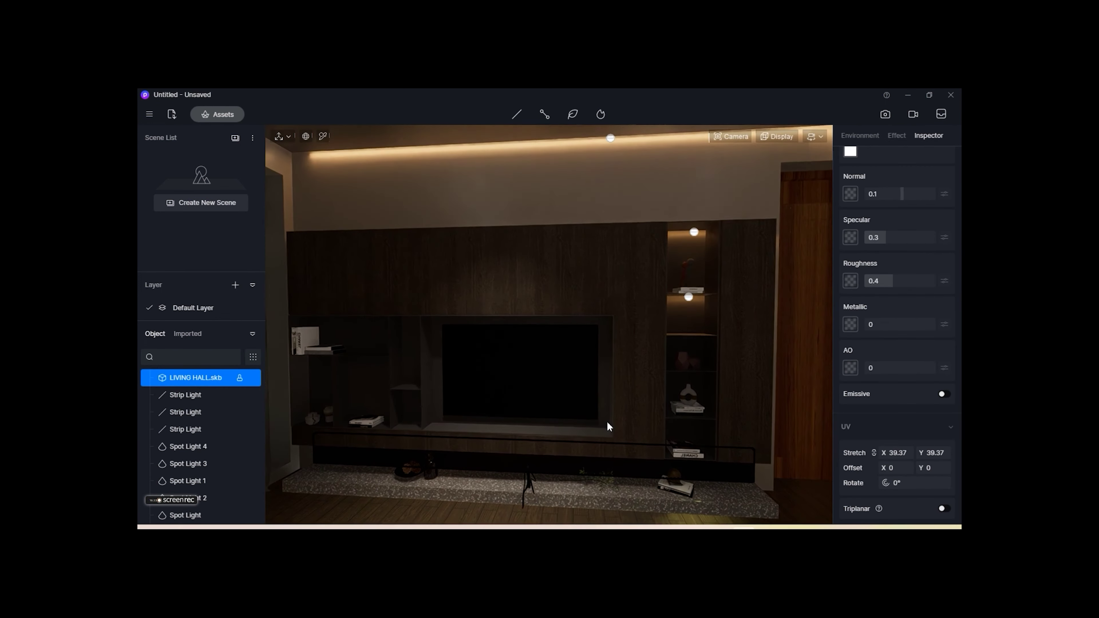
pyautogui.click(517, 114)
pyautogui.click(522, 152)
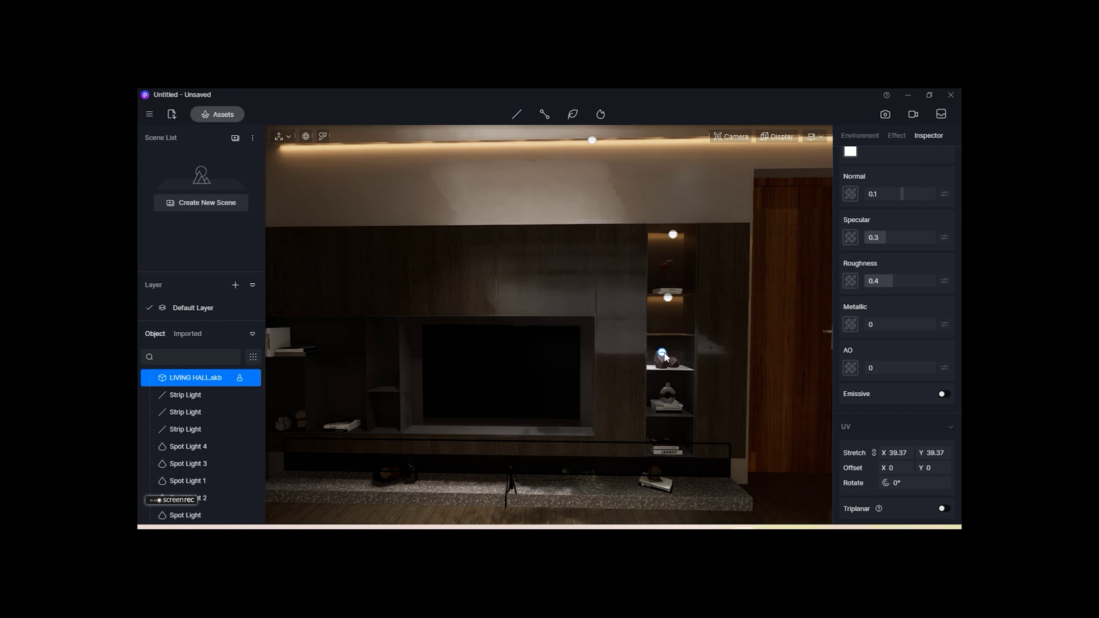
pyautogui.click(669, 339)
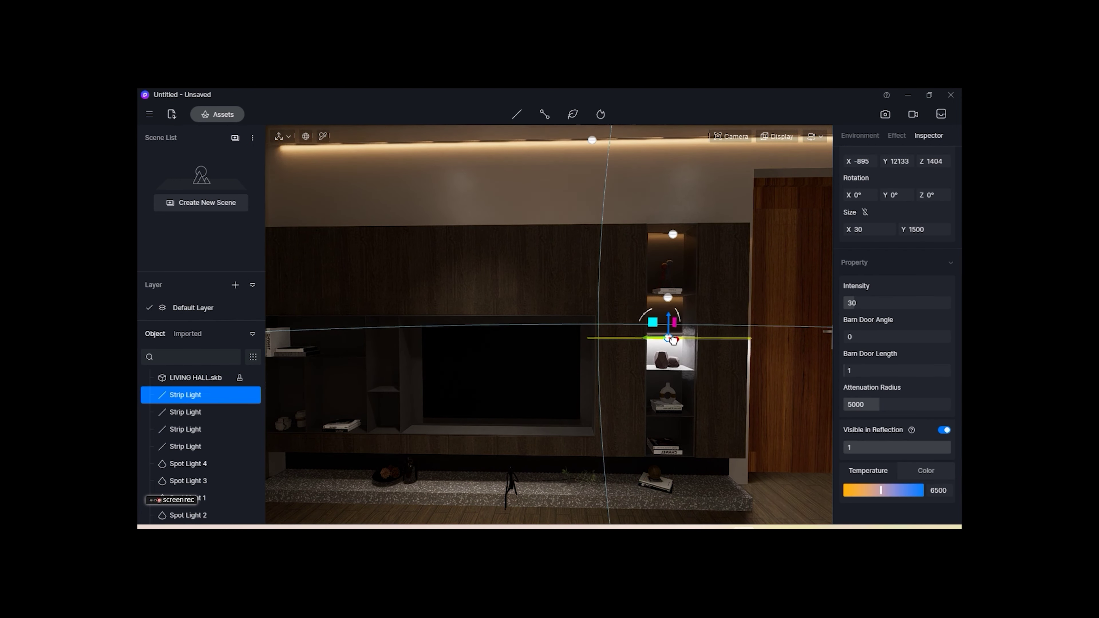
pyautogui.moveTo(673, 341); pyautogui.dragTo(678, 341)
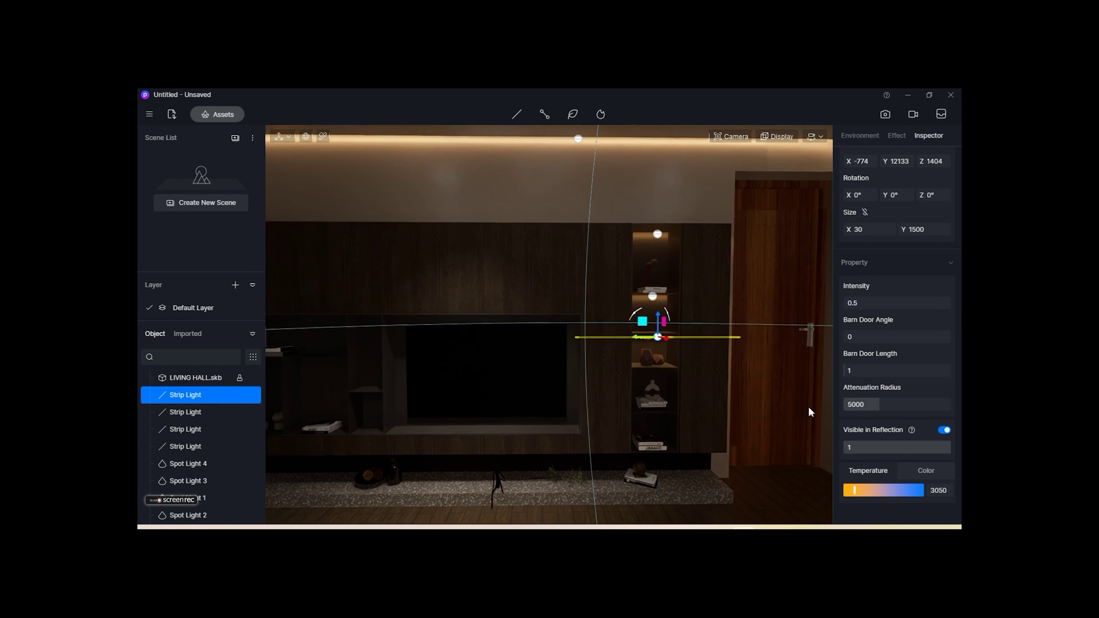
pyautogui.click(808, 406)
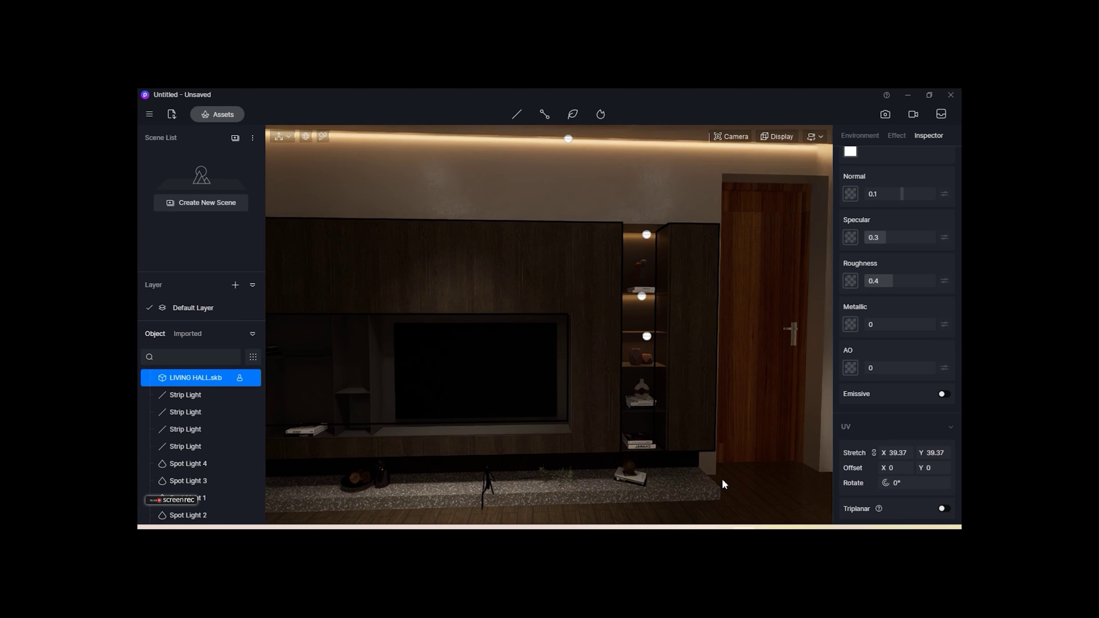
# Add a fourth strip light on the lower niche shelf
pyautogui.click(516, 114)
pyautogui.click(643, 369)
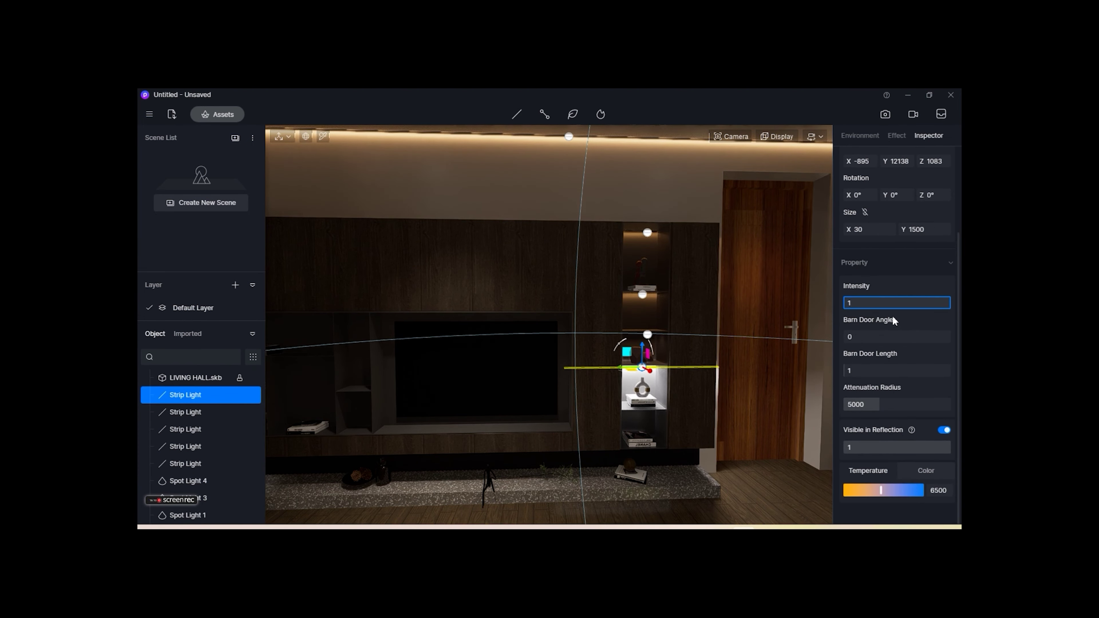
pyautogui.click(711, 423)
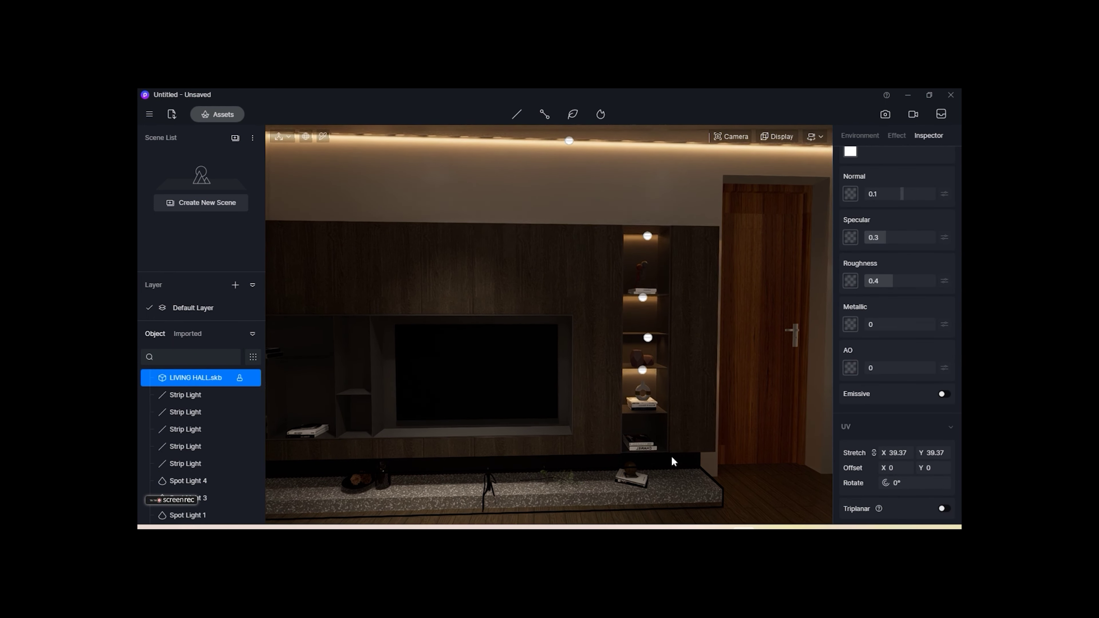
pyautogui.scroll(-3, 672, 456)
pyautogui.click(517, 114)
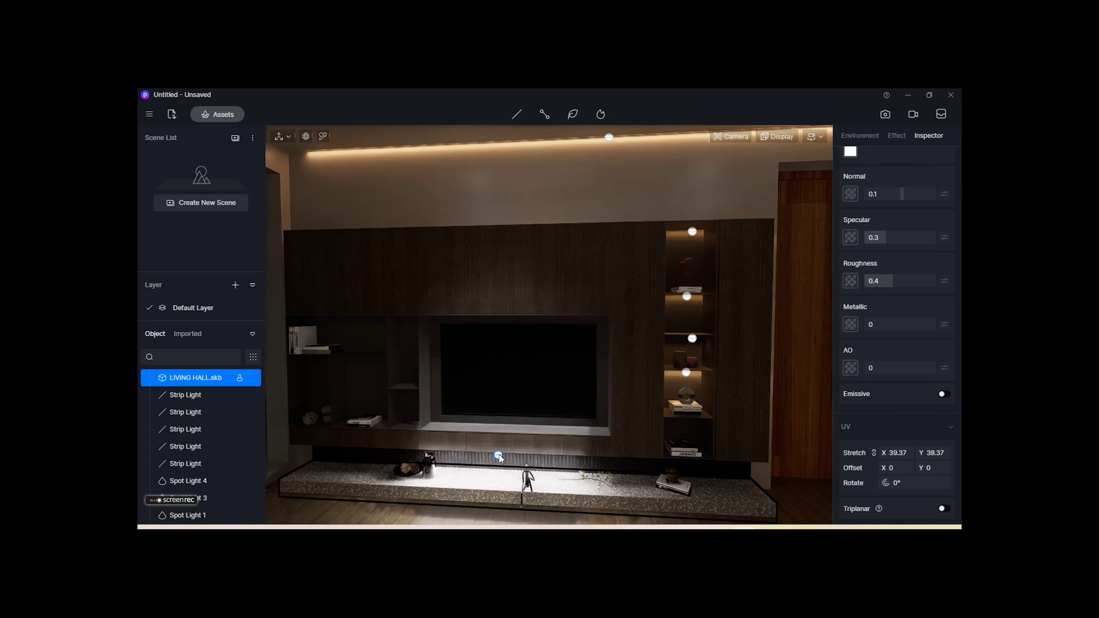
# Place a strip light beneath the TV console and lengthen it to 4000
pyautogui.scroll(5, 499, 455)
pyautogui.scroll(-2, 488, 375)
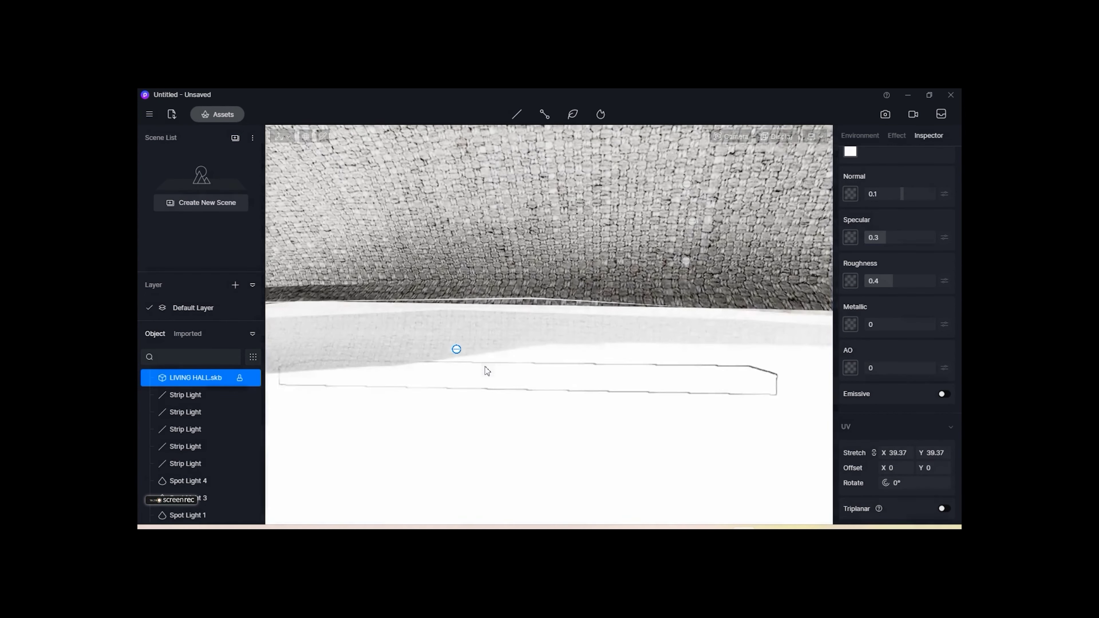
pyautogui.scroll(-3, 484, 369)
pyautogui.click(491, 396)
pyautogui.write('4')
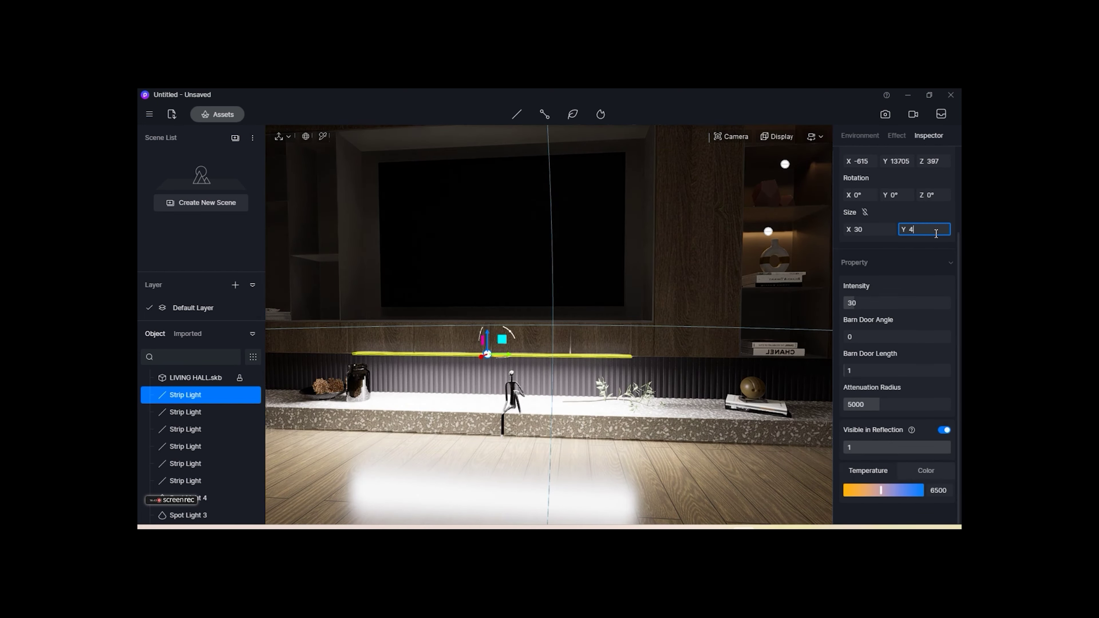
pyautogui.write('00')
pyautogui.press('Return')
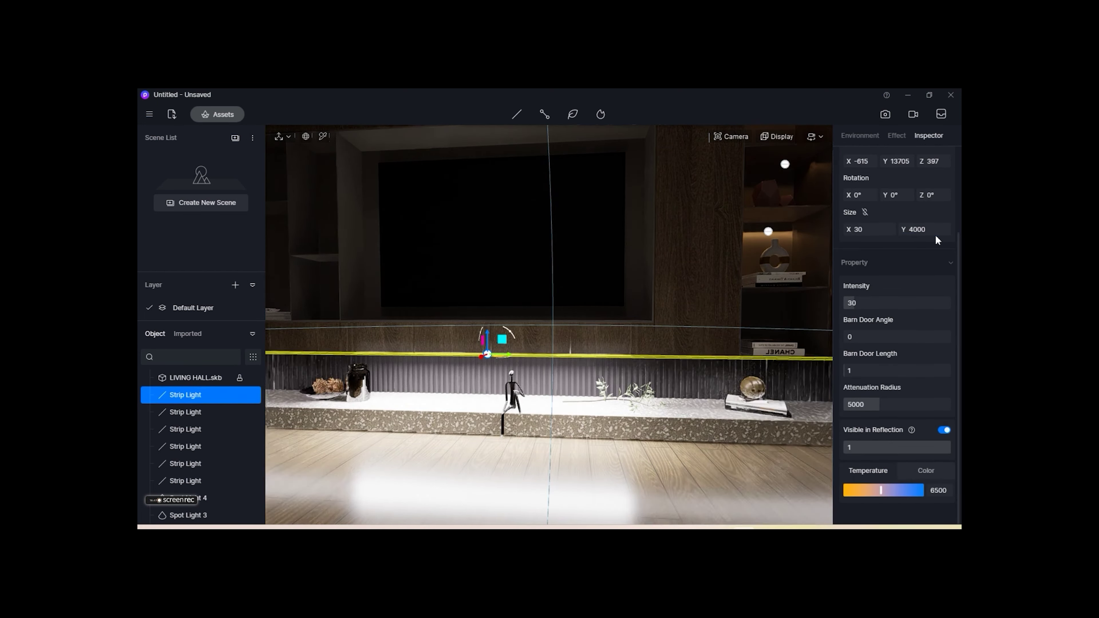
pyautogui.moveTo(810, 360); pyautogui.dragTo(653, 380, button='right')
# Lower the console light's colour temperature and drop it slightly beneath the console
pyautogui.moveTo(881, 490); pyautogui.dragTo(878, 491)
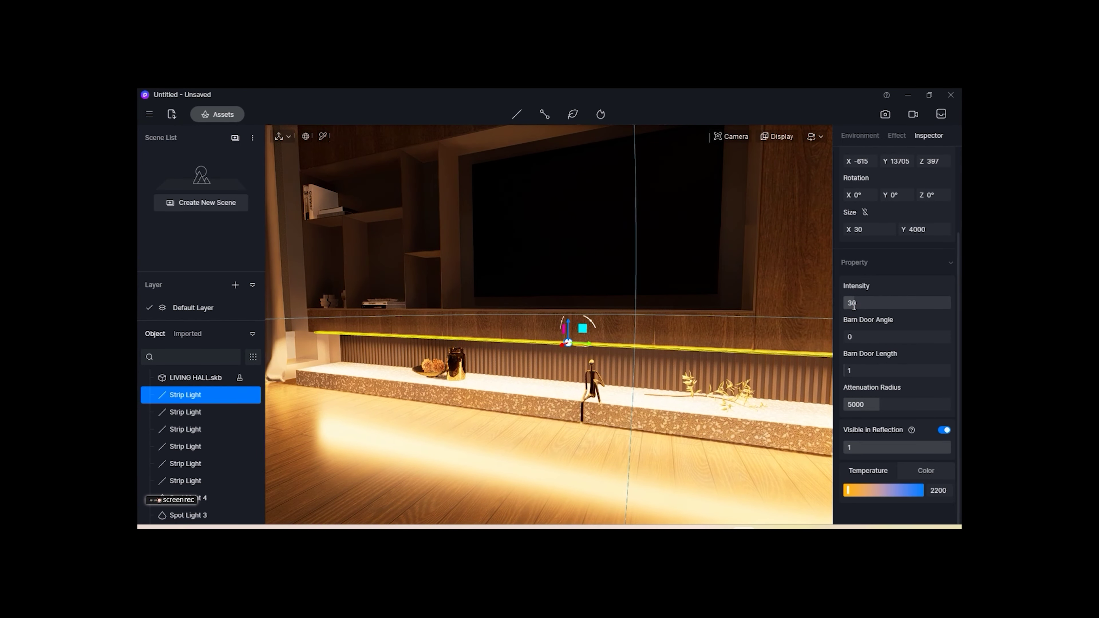
pyautogui.write('1')
pyautogui.moveTo(781, 366); pyautogui.dragTo(772, 420, button='right')
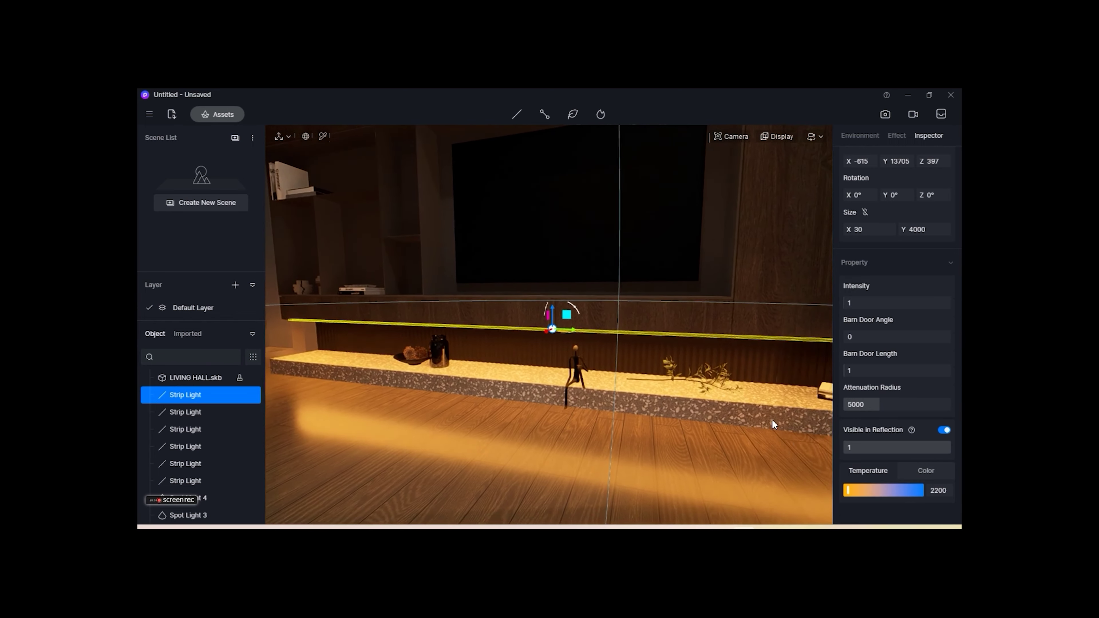
pyautogui.click(690, 359)
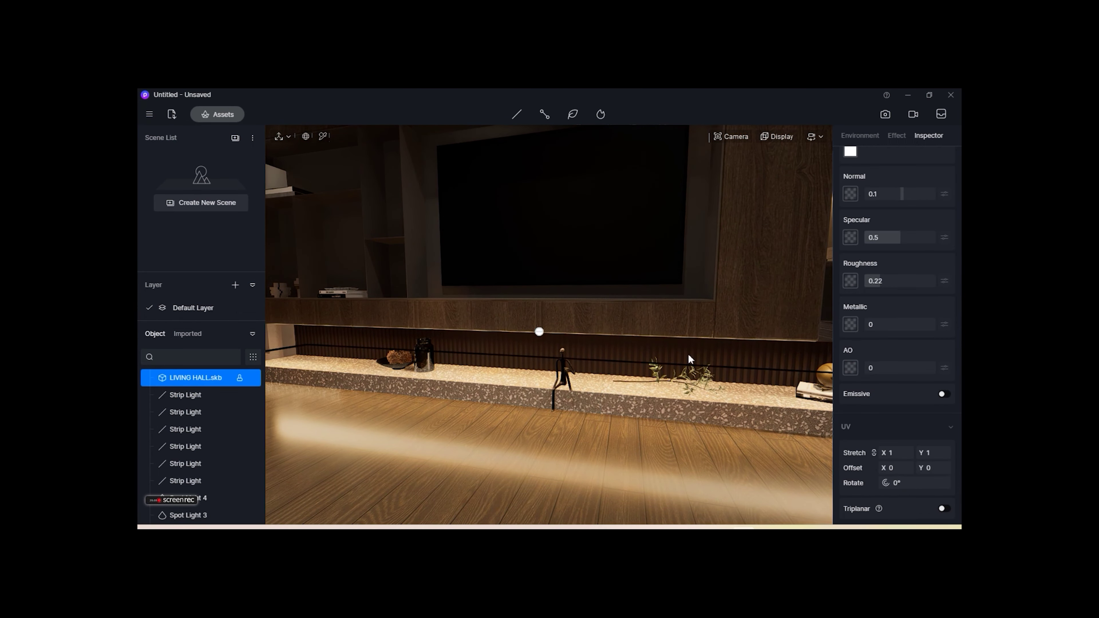
pyautogui.click(538, 333)
pyautogui.moveTo(539, 329); pyautogui.dragTo(534, 350)
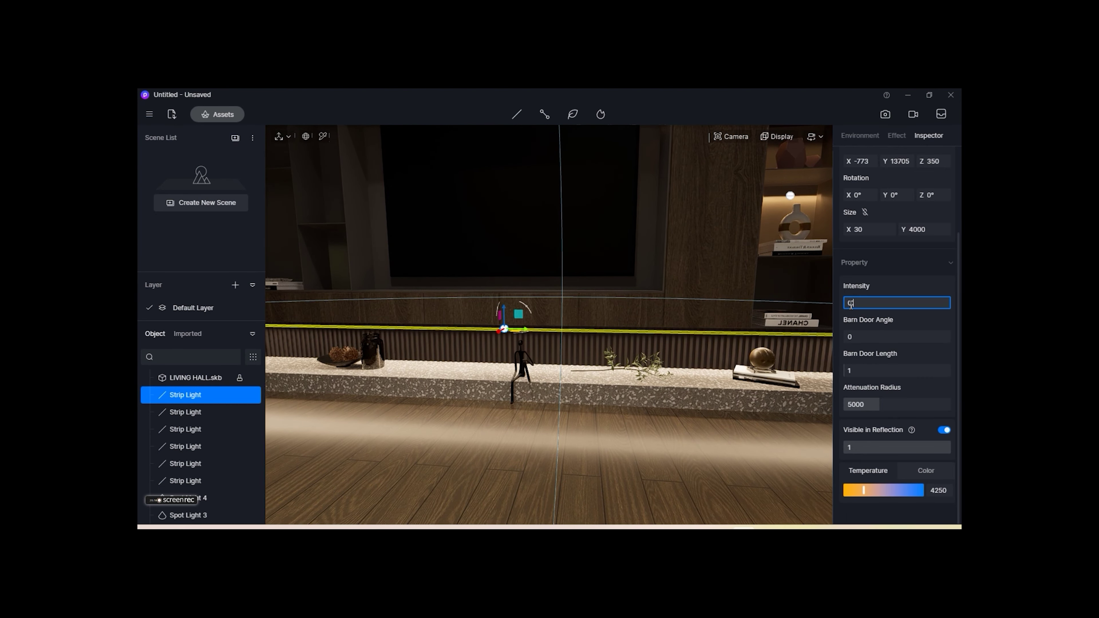
# Warm the console strip light further to 3200 K
pyautogui.scroll(-5, 661, 389)
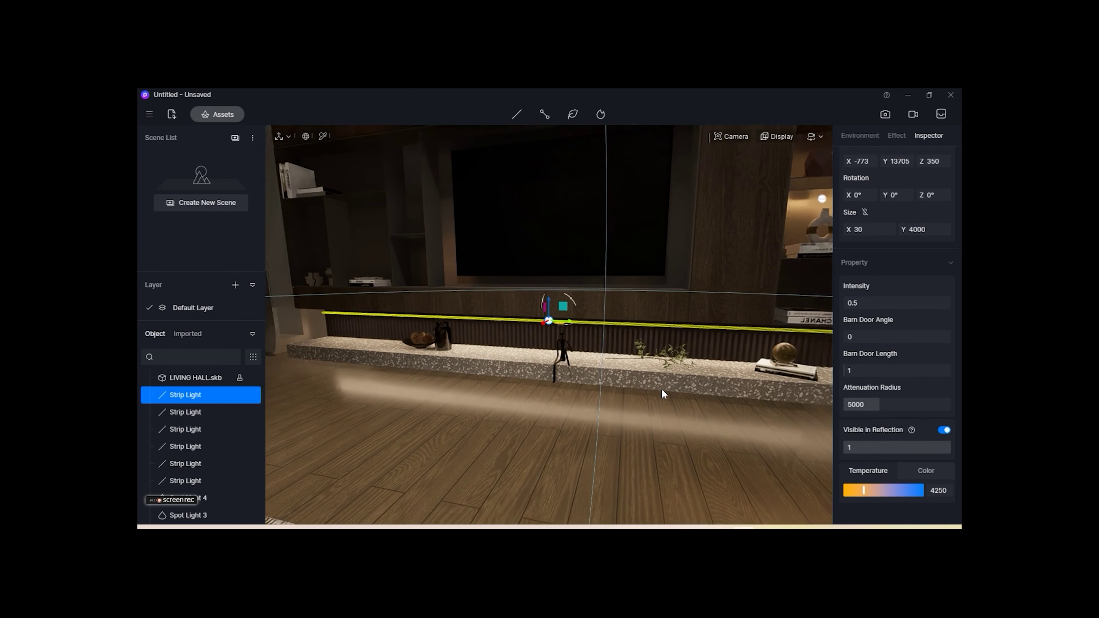
pyautogui.moveTo(864, 490); pyautogui.dragTo(864, 491)
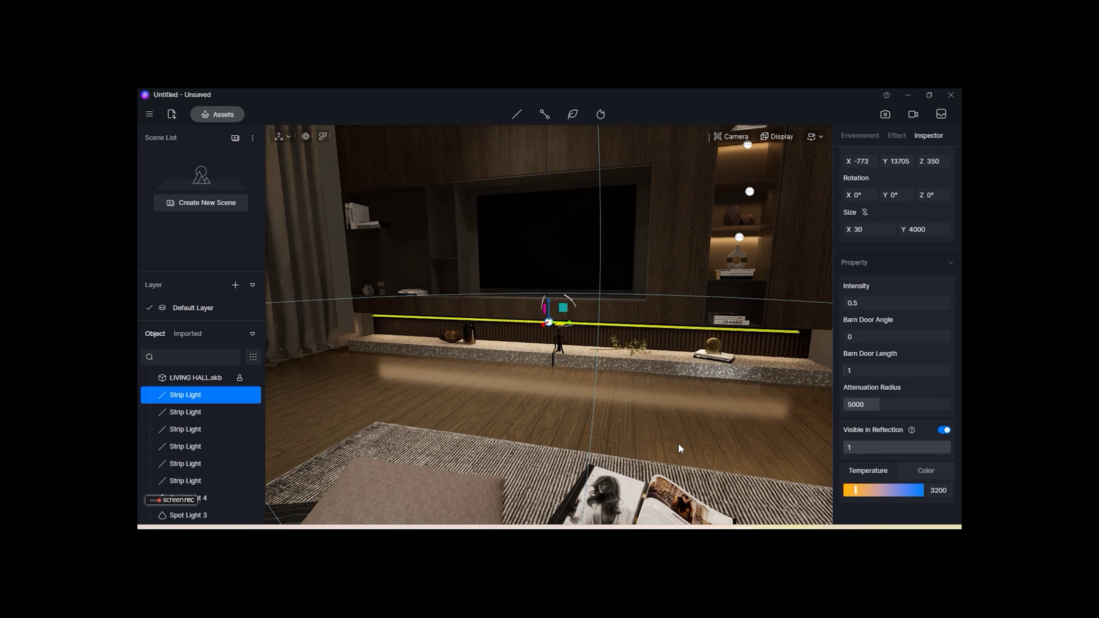
pyautogui.moveTo(679, 444); pyautogui.dragTo(770, 331, button='right')
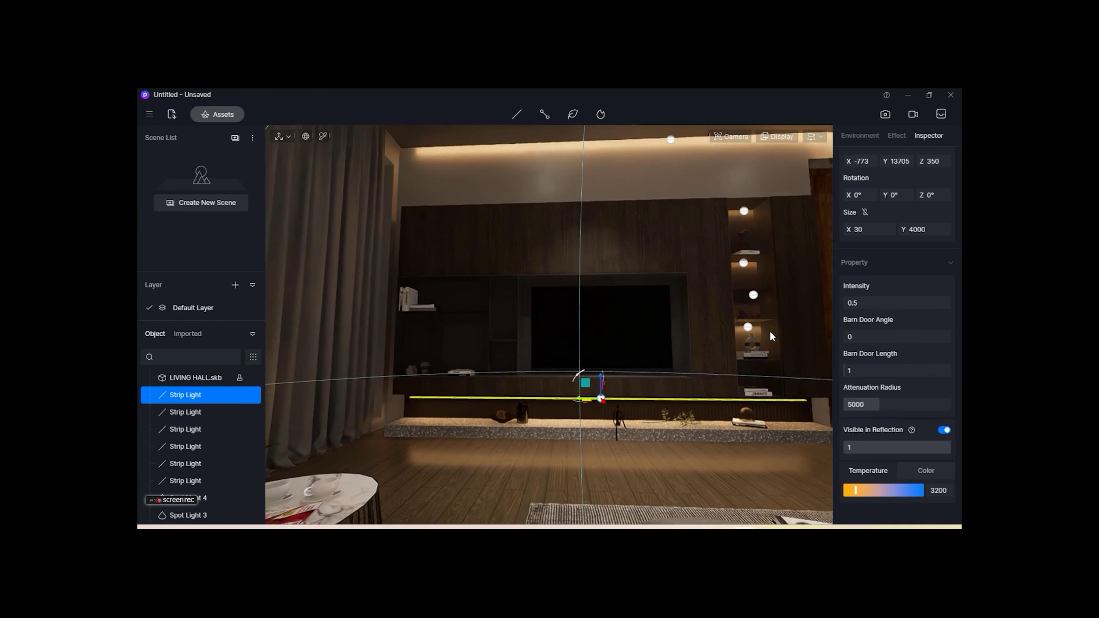
pyautogui.scroll(5, 614, 298)
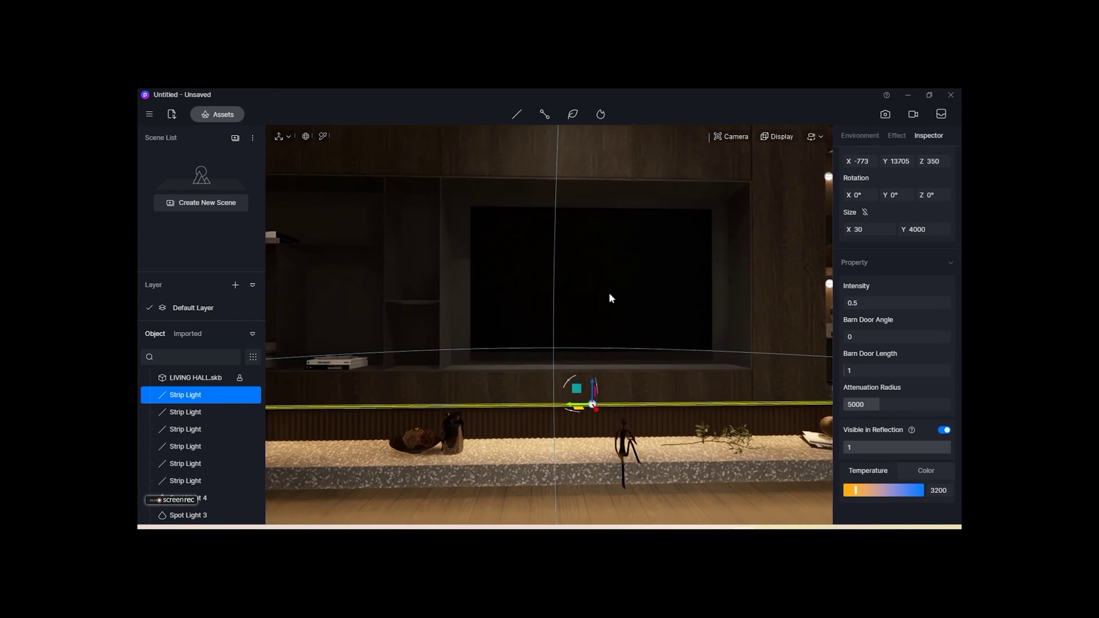
pyautogui.scroll(-5, 516, 304)
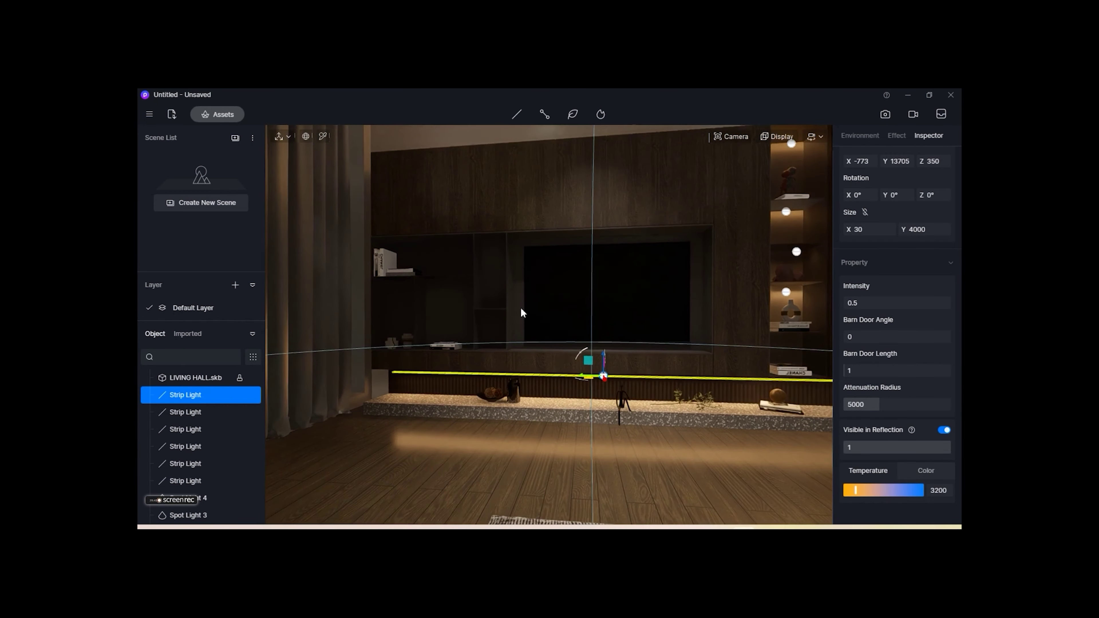
pyautogui.scroll(-3, 521, 312)
# Set the TV screen material's roughness to 0.22 and reduce its specular reflection
pyautogui.click(611, 299)
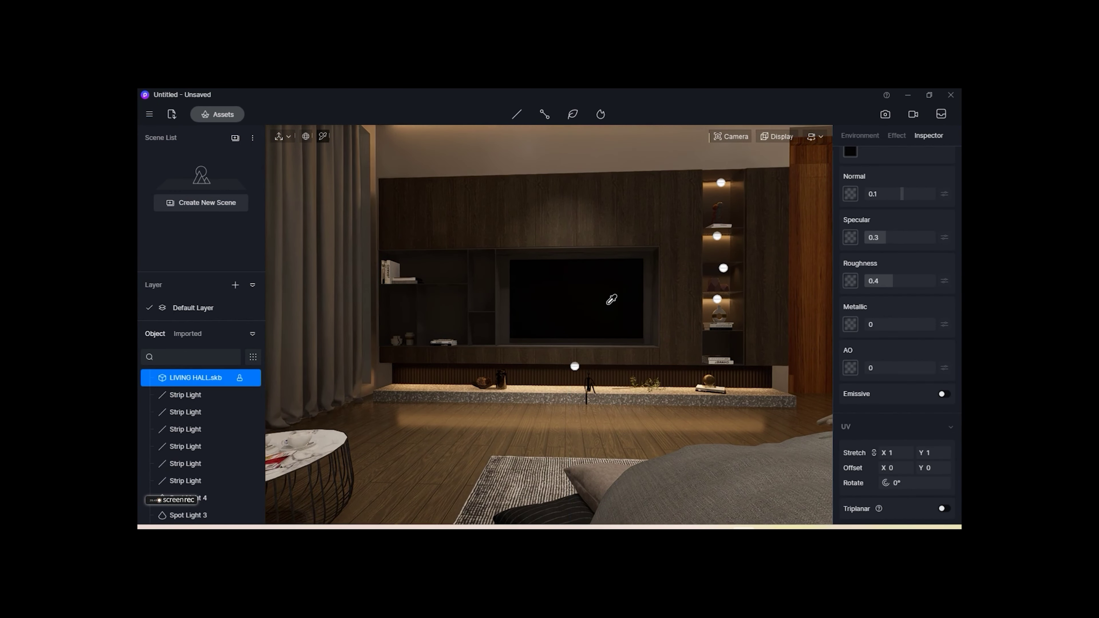
pyautogui.scroll(2, 625, 328)
pyautogui.scroll(4, 601, 314)
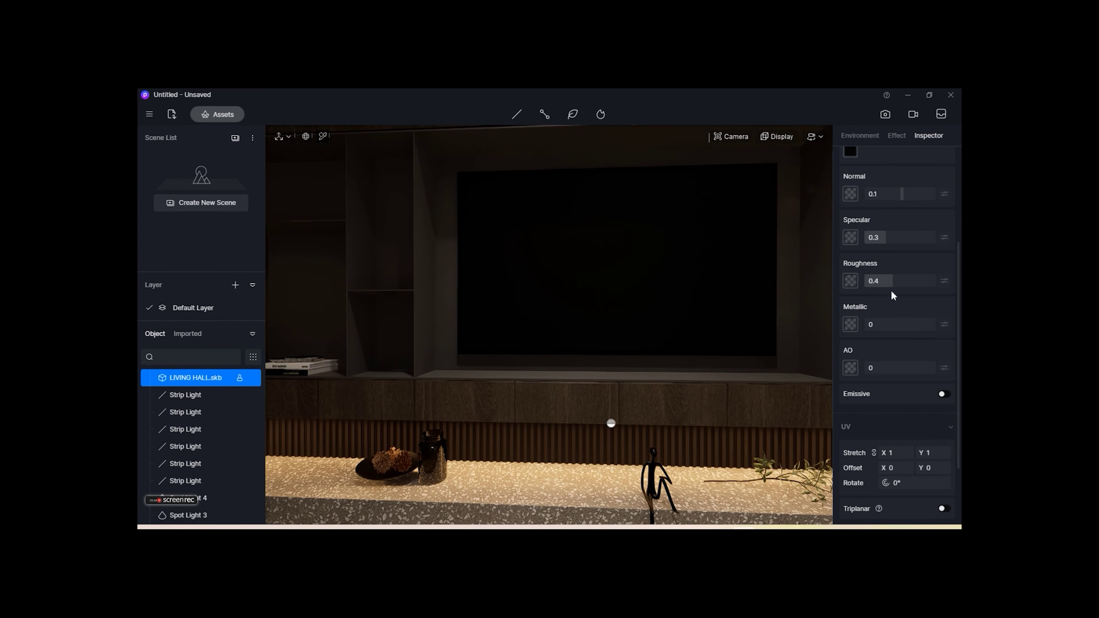
pyautogui.moveTo(873, 286); pyautogui.dragTo(881, 284)
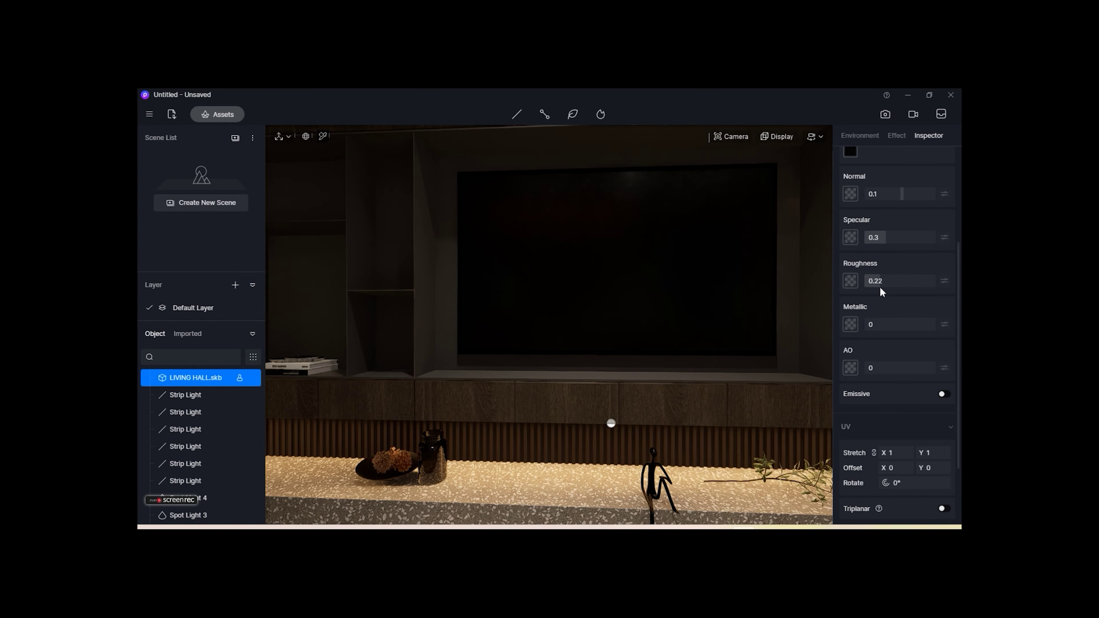
pyautogui.click(915, 238)
pyautogui.scroll(-2, 757, 335)
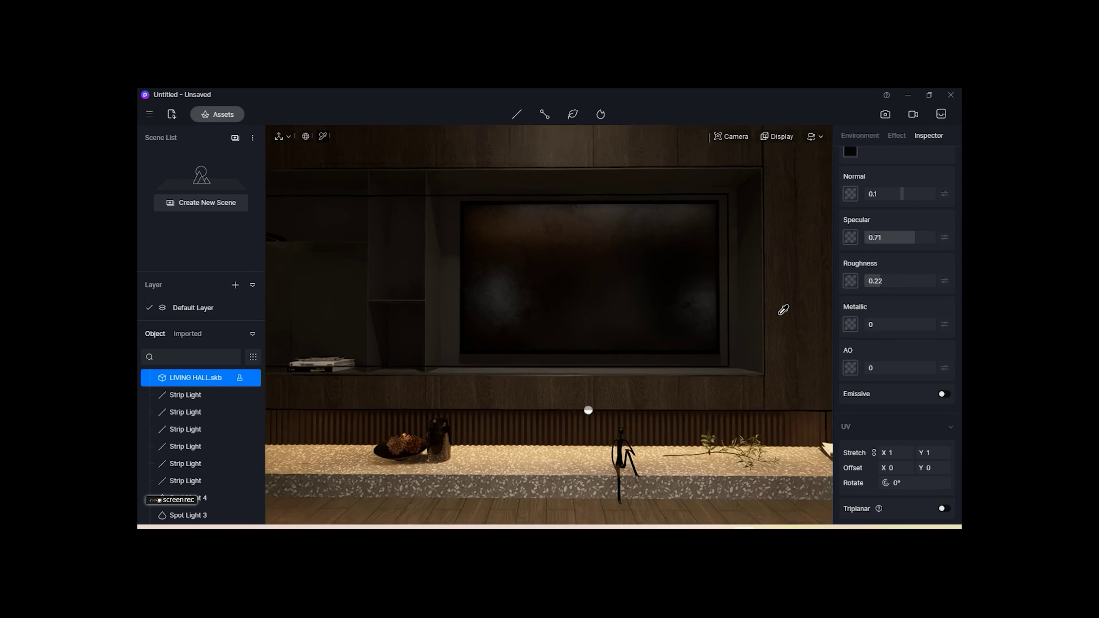
pyautogui.scroll(-3, 757, 336)
pyautogui.moveTo(915, 238); pyautogui.dragTo(876, 237)
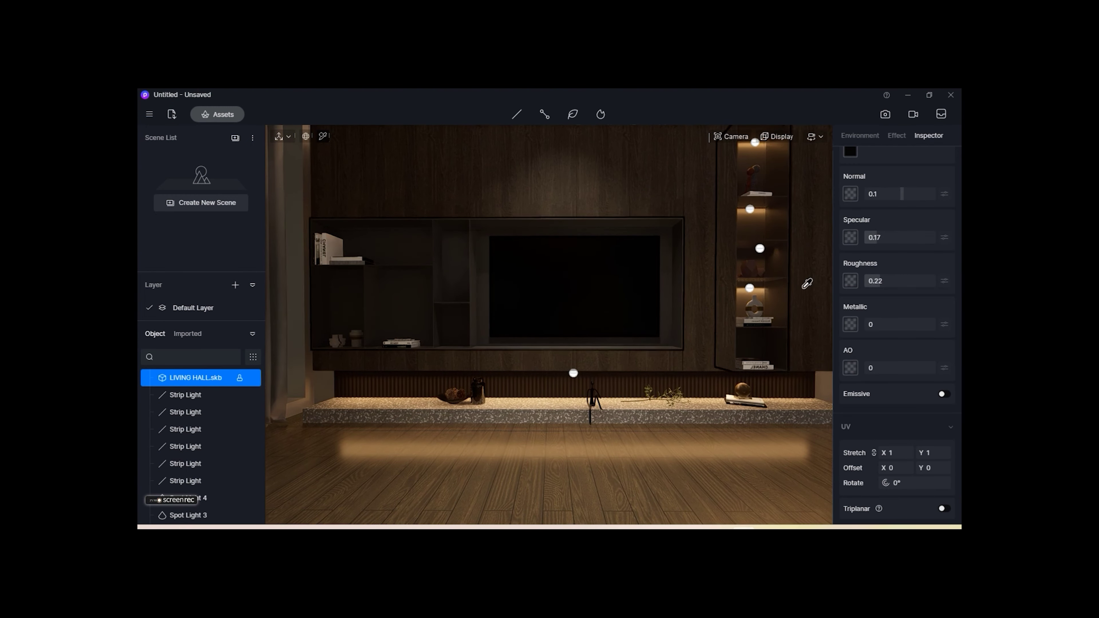
# Select the TV cabinet material and move in close on the cabinet shelves
pyautogui.click(496, 264)
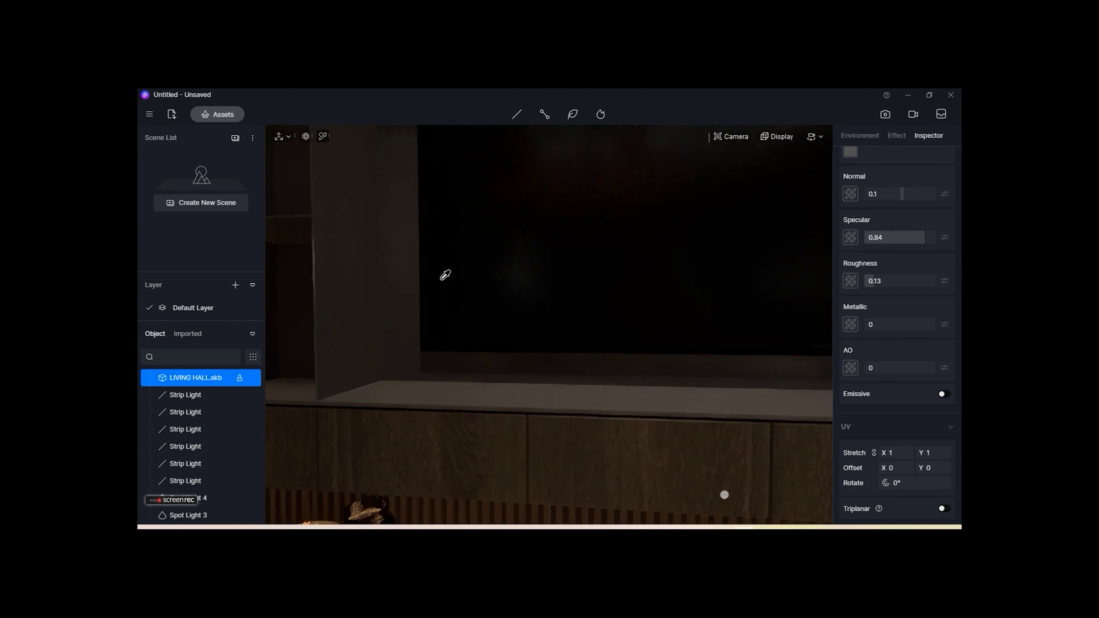
pyautogui.moveTo(410, 327); pyautogui.dragTo(491, 314, button='right')
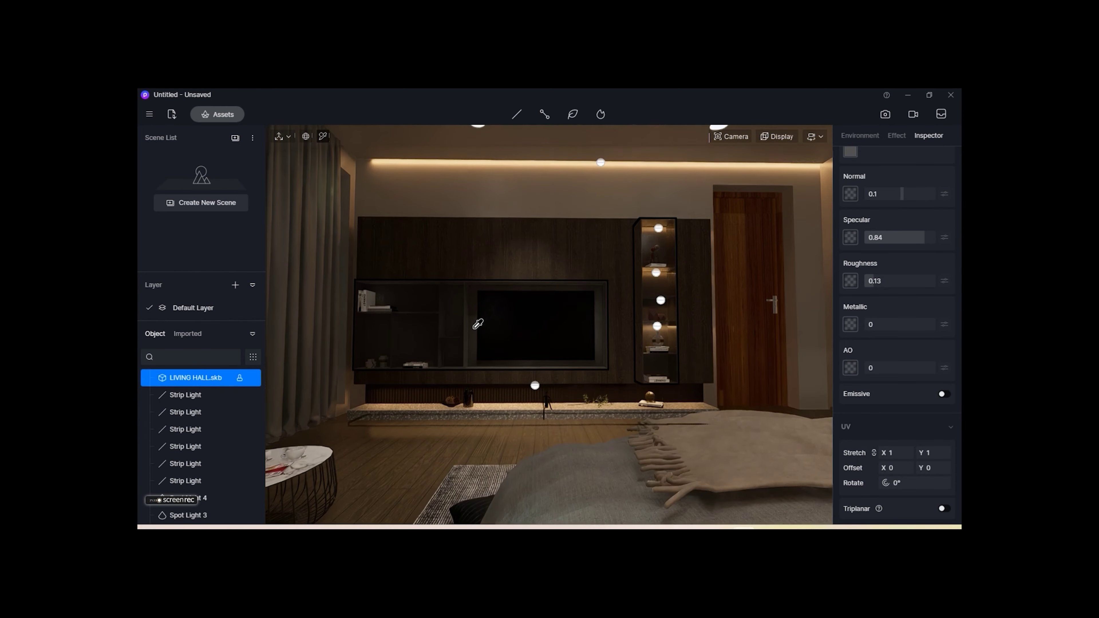
pyautogui.scroll(5, 407, 350)
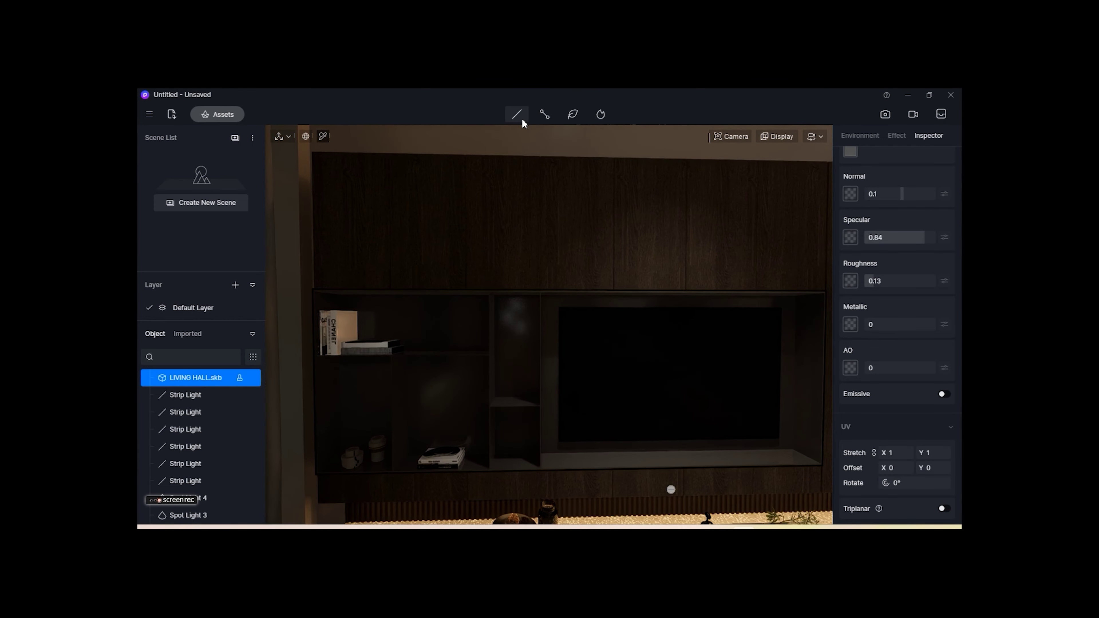
# Place a strip light inside the TV unit's upper-left shelf
pyautogui.click(519, 172)
pyautogui.click(422, 299)
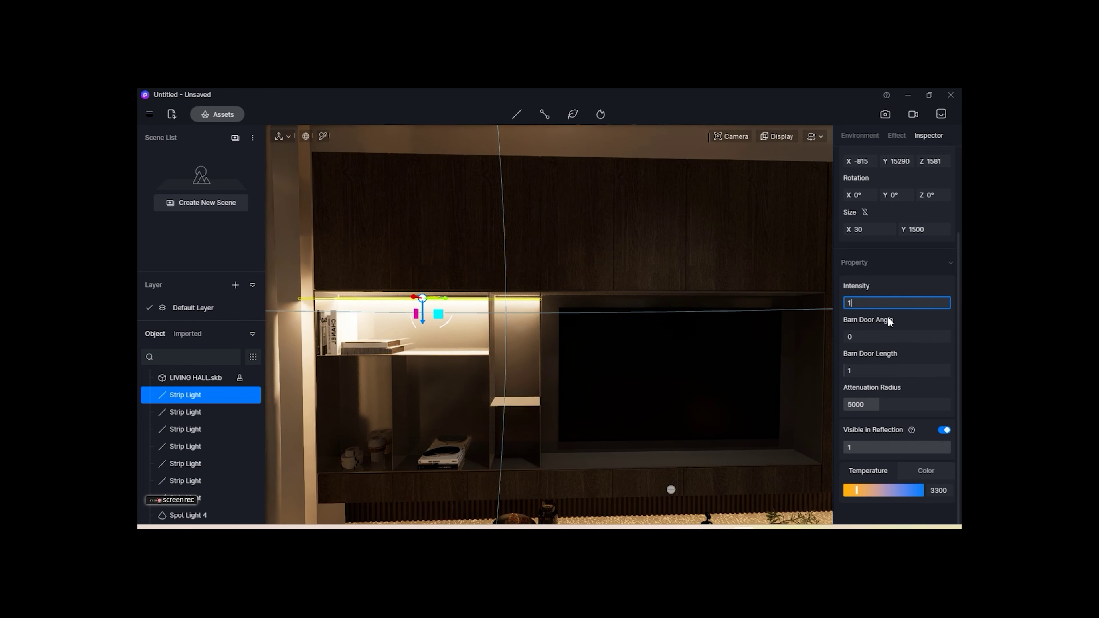
pyautogui.scroll(-5, 647, 381)
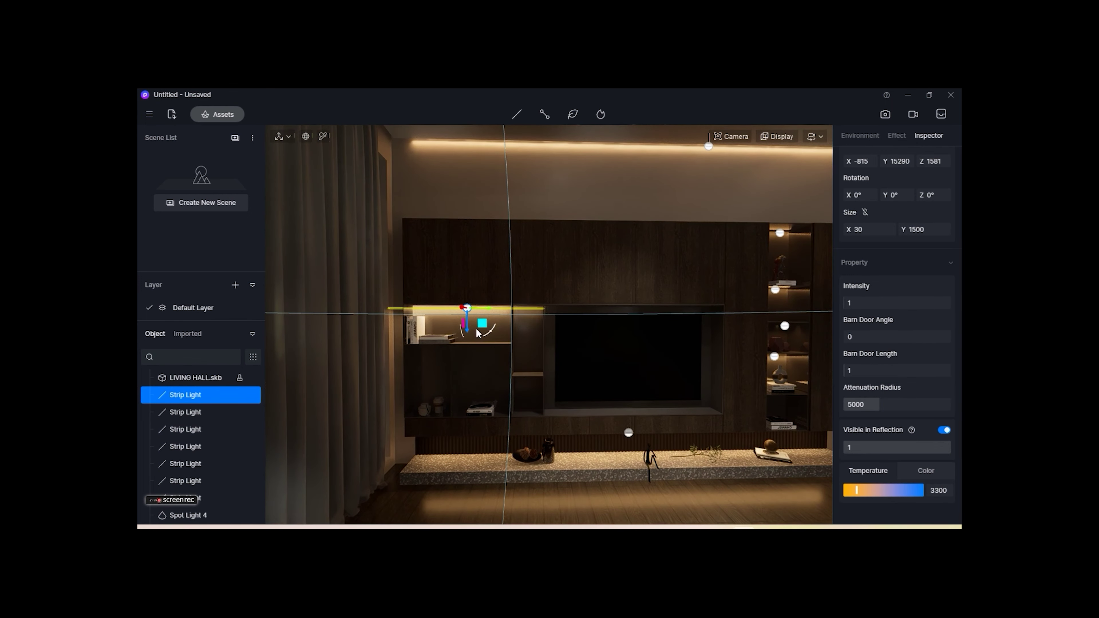
pyautogui.click(519, 497)
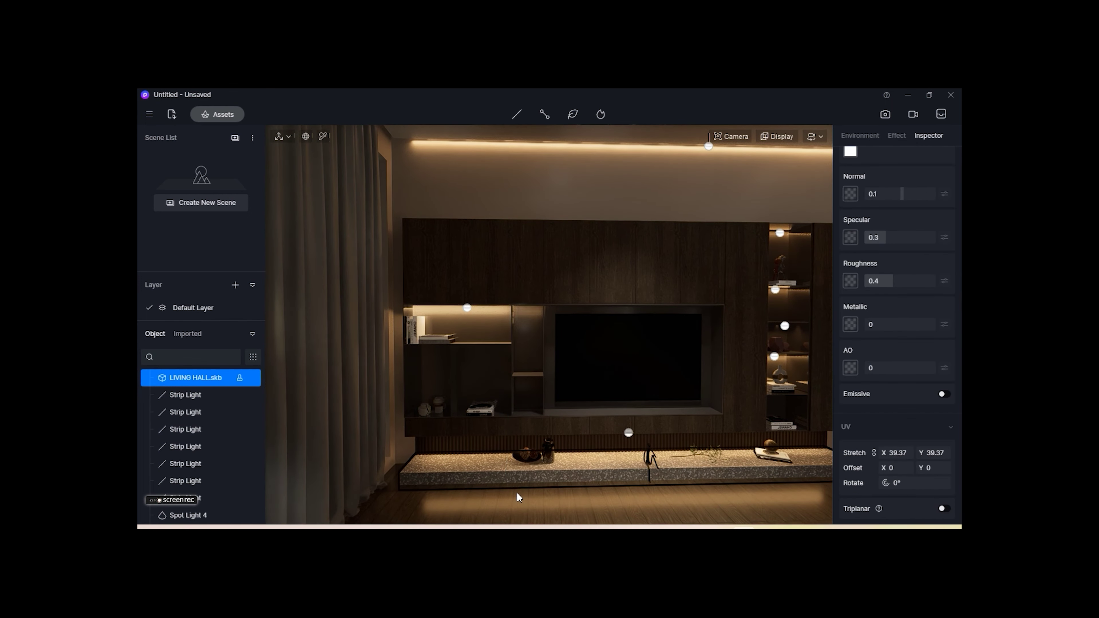
# Add a shortened strip light on the lower-left shelf at intensity 0.5
pyautogui.click(545, 114)
pyautogui.click(511, 169)
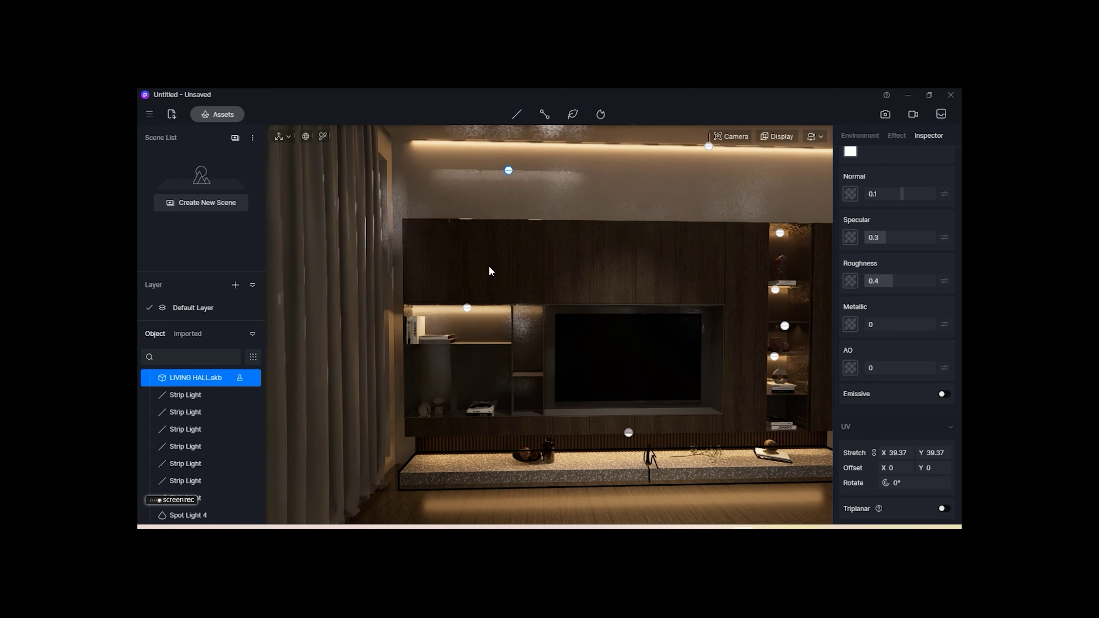
pyautogui.click(460, 357)
pyautogui.click(462, 352)
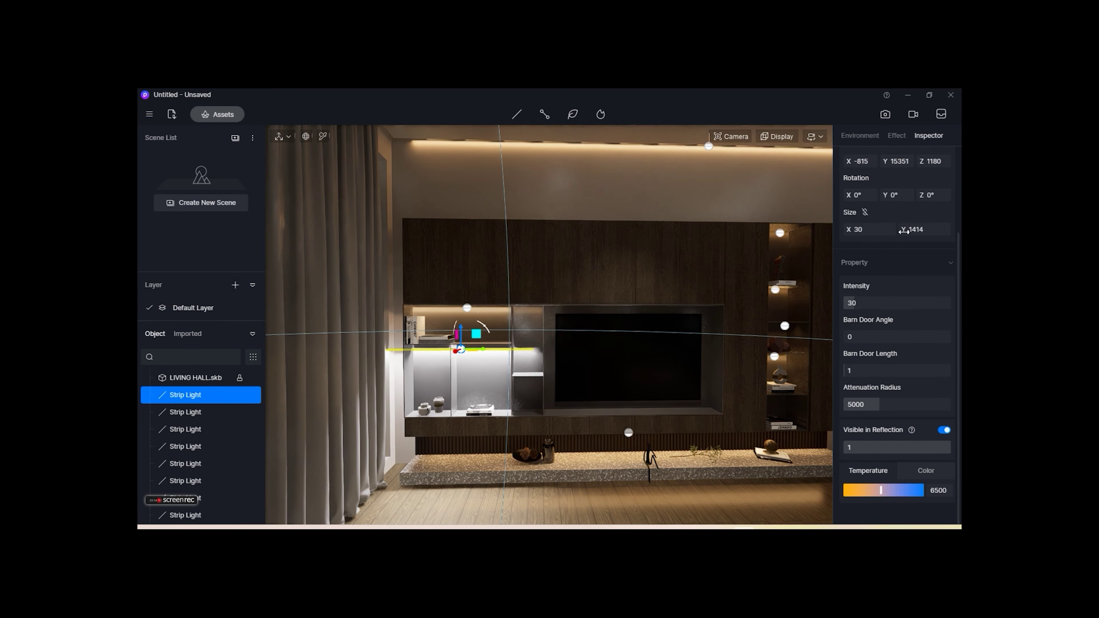
pyautogui.moveTo(890, 232); pyautogui.dragTo(893, 232)
pyautogui.moveTo(460, 352); pyautogui.dragTo(460, 348)
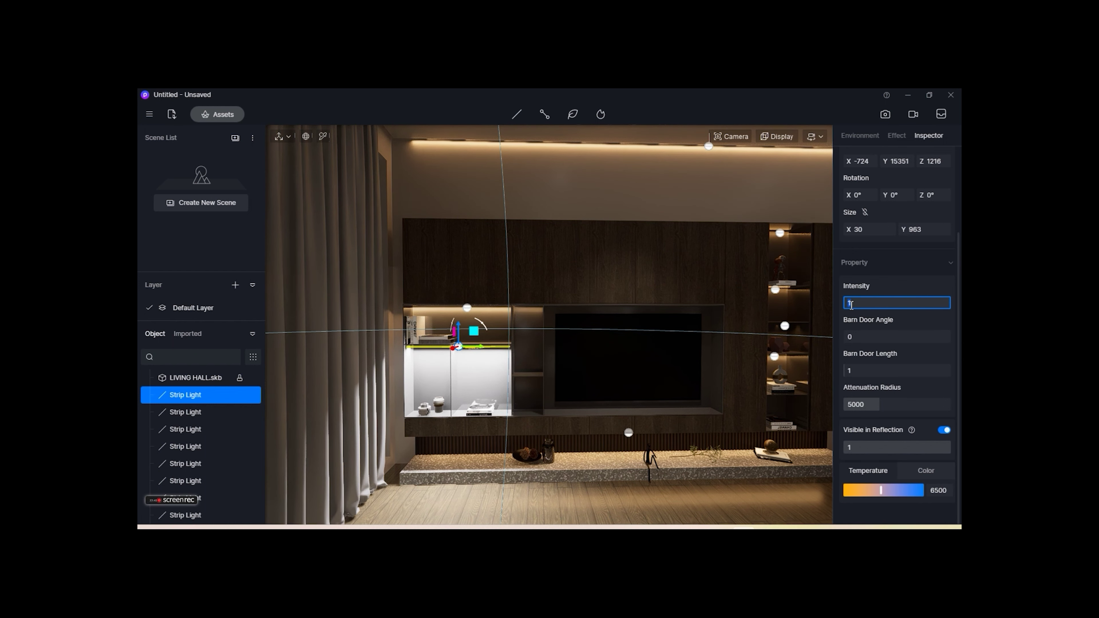
pyautogui.write('0.5')
pyautogui.press('Return')
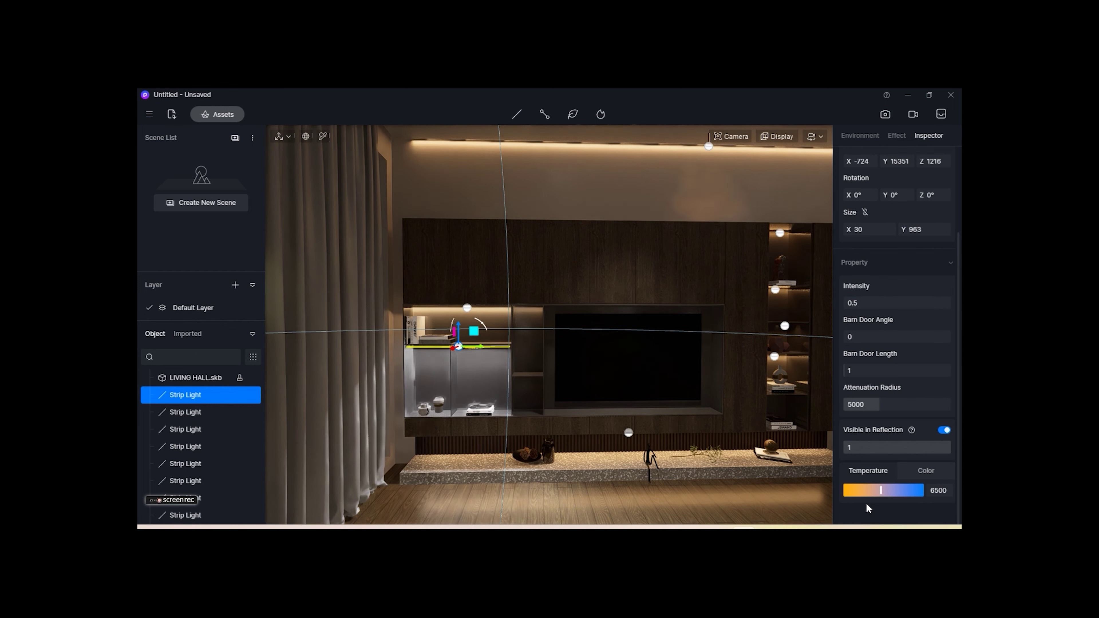
pyautogui.click(707, 472)
pyautogui.moveTo(707, 473)
pyautogui.mouseDown(button='middle')
pyautogui.moveTo(519, 433)
pyautogui.moveTo(704, 423)
pyautogui.moveTo(713, 355)
pyautogui.mouseUp(button='middle')
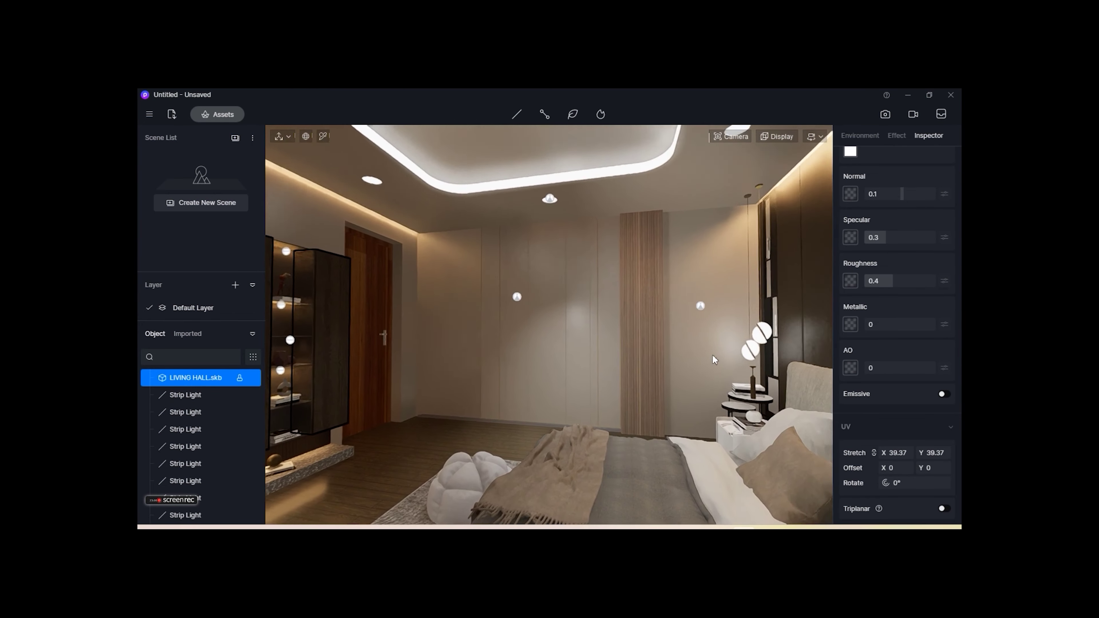
# Set the wall and ceiling cove material's emissive intensity to 0, viewing the bed
pyautogui.click(324, 137)
pyautogui.write('0.01')
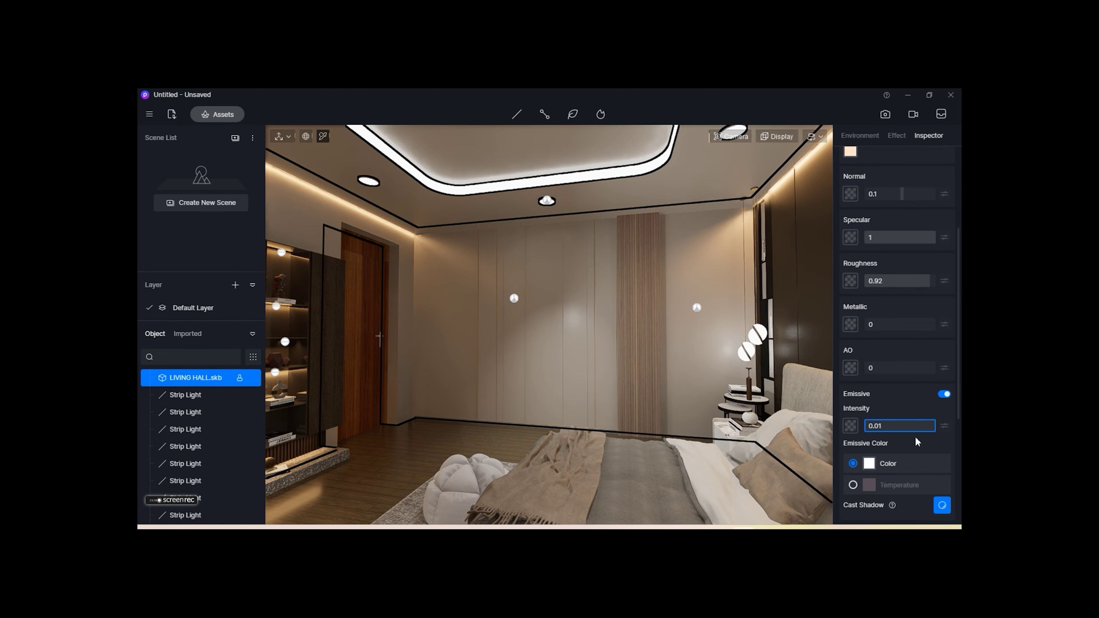
pyautogui.moveTo(628, 411); pyautogui.dragTo(579, 258, button='middle')
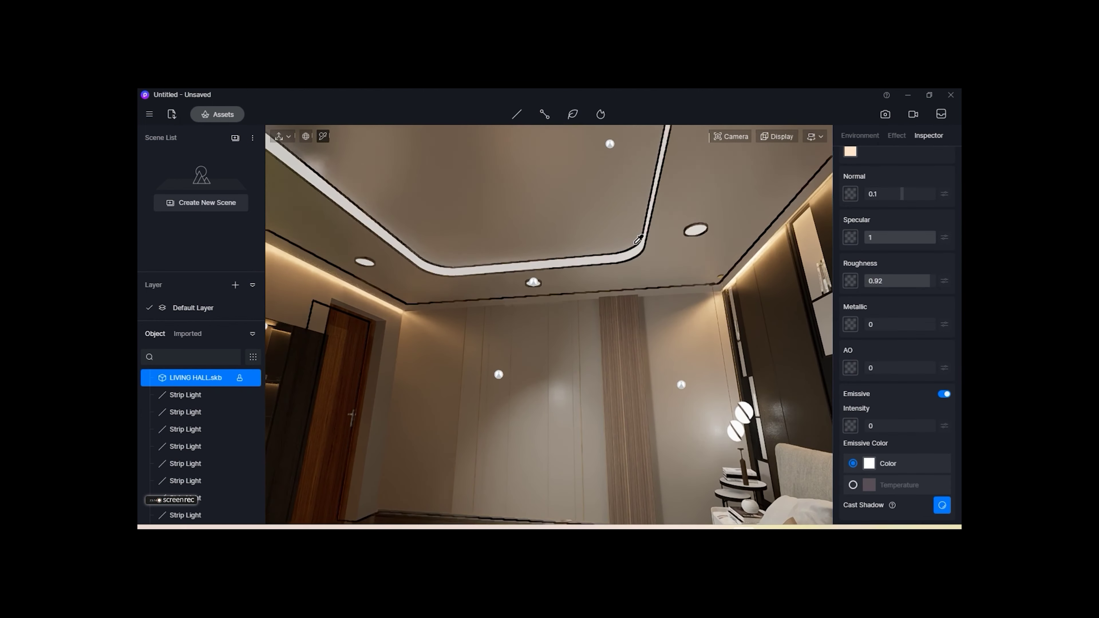
pyautogui.click(579, 257)
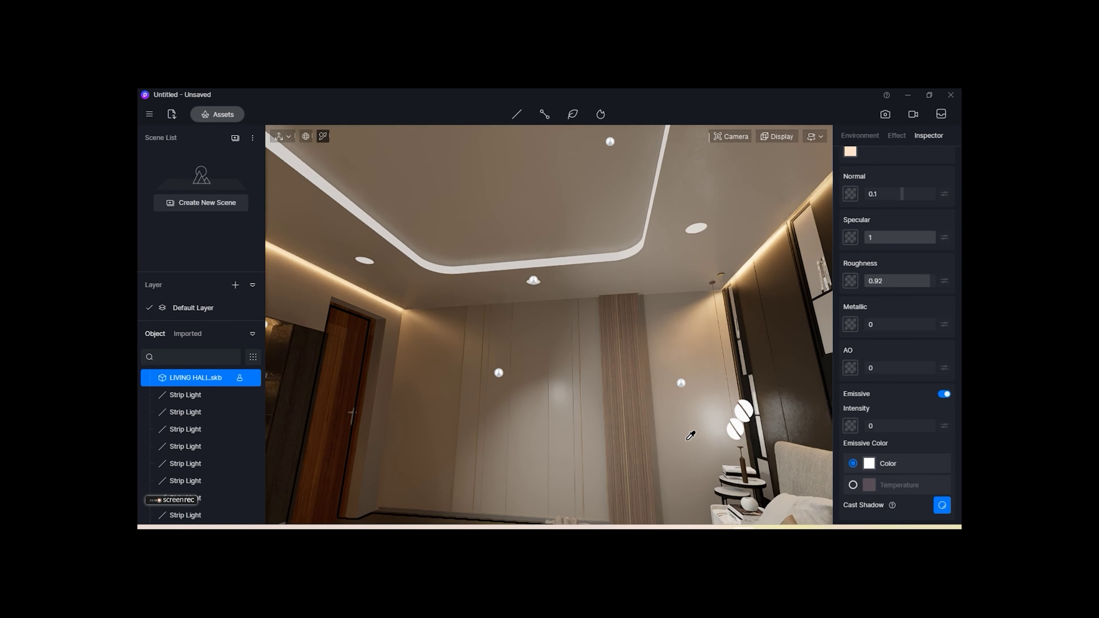
pyautogui.moveTo(650, 368)
pyautogui.mouseDown(button='middle')
pyautogui.moveTo(734, 435)
pyautogui.moveTo(840, 437)
pyautogui.moveTo(521, 442)
pyautogui.moveTo(617, 467)
pyautogui.moveTo(577, 474)
pyautogui.moveTo(544, 461)
pyautogui.moveTo(425, 466)
pyautogui.mouseUp(button='middle')
pyautogui.press('Escape')
# Open the online asset library's Model > Accessories category
pyautogui.click(218, 114)
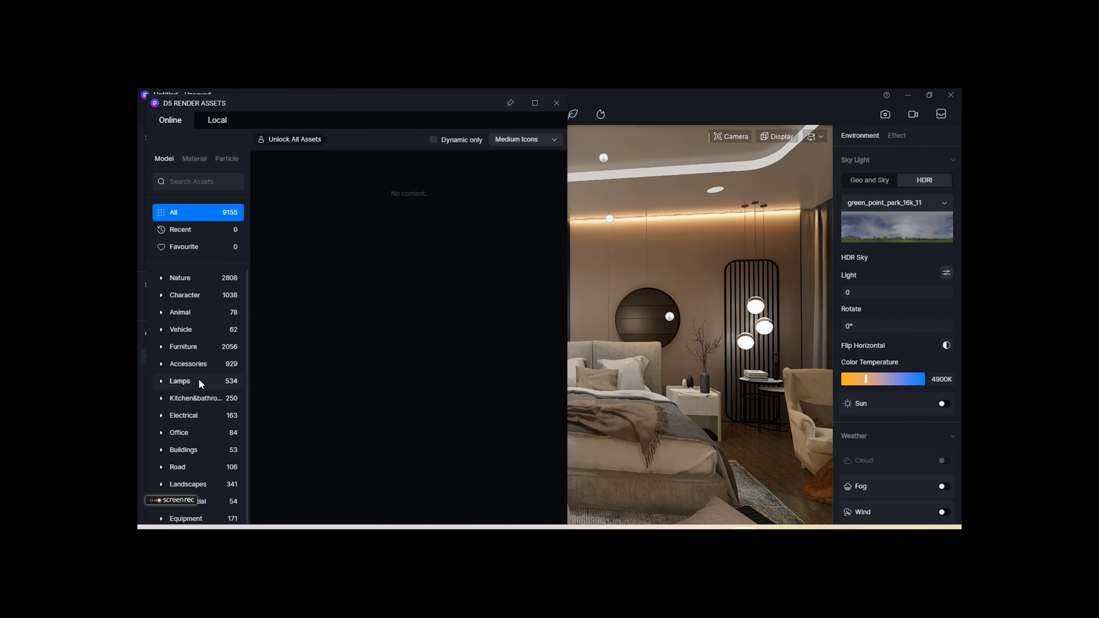
pyautogui.scroll(-3, 206, 416)
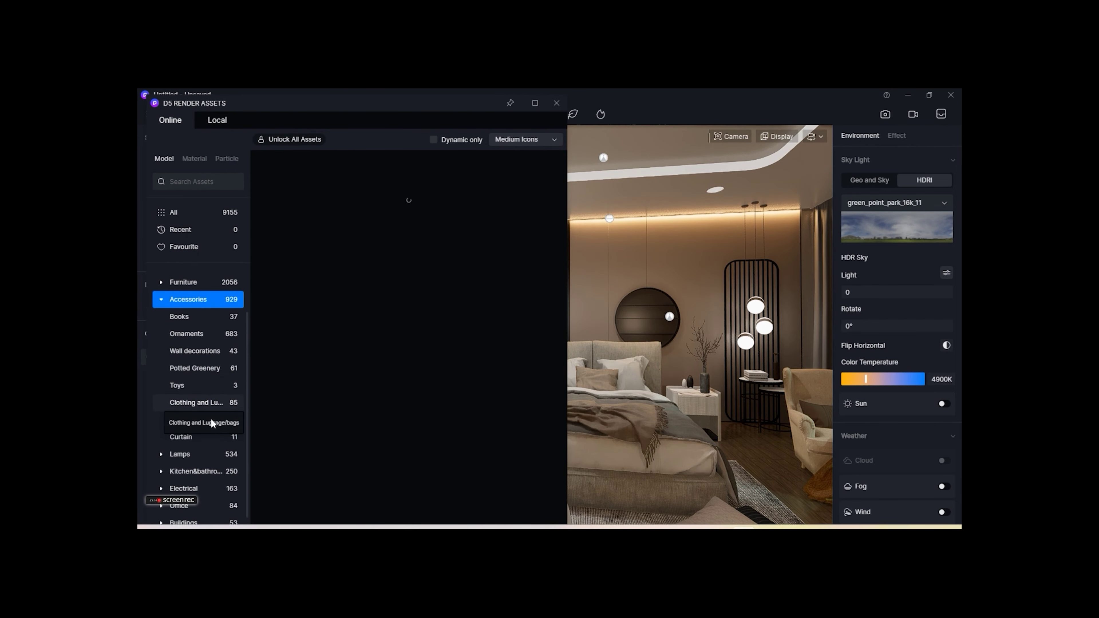
pyautogui.click(206, 352)
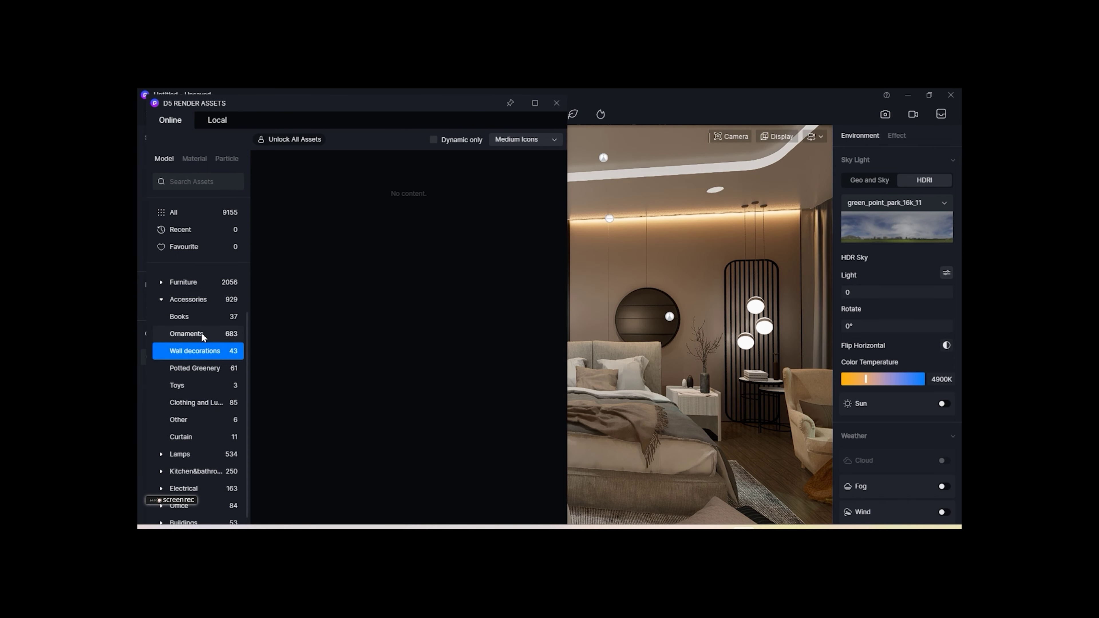
pyautogui.click(185, 303)
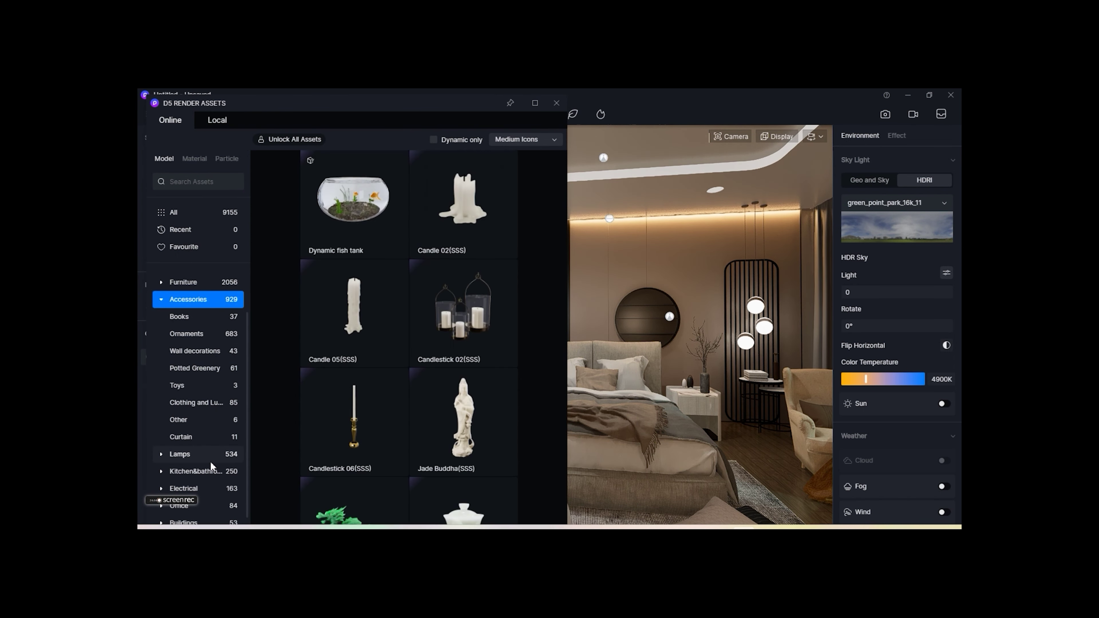
# Scroll down the 929 Accessories models to find the ceiling fan
pyautogui.scroll(-2, 338, 428)
pyautogui.scroll(-3, 340, 425)
pyautogui.scroll(-3, 342, 429)
pyautogui.scroll(-3, 344, 428)
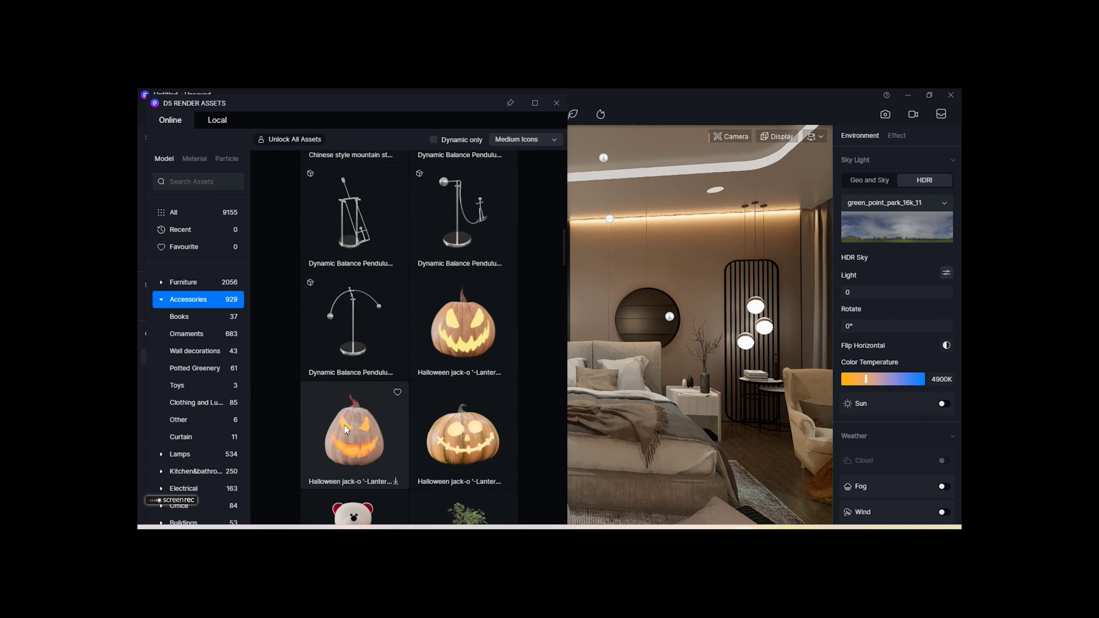
pyautogui.scroll(-3, 344, 427)
pyautogui.scroll(-2, 345, 426)
pyautogui.scroll(-1, 346, 428)
pyautogui.scroll(-3, 346, 424)
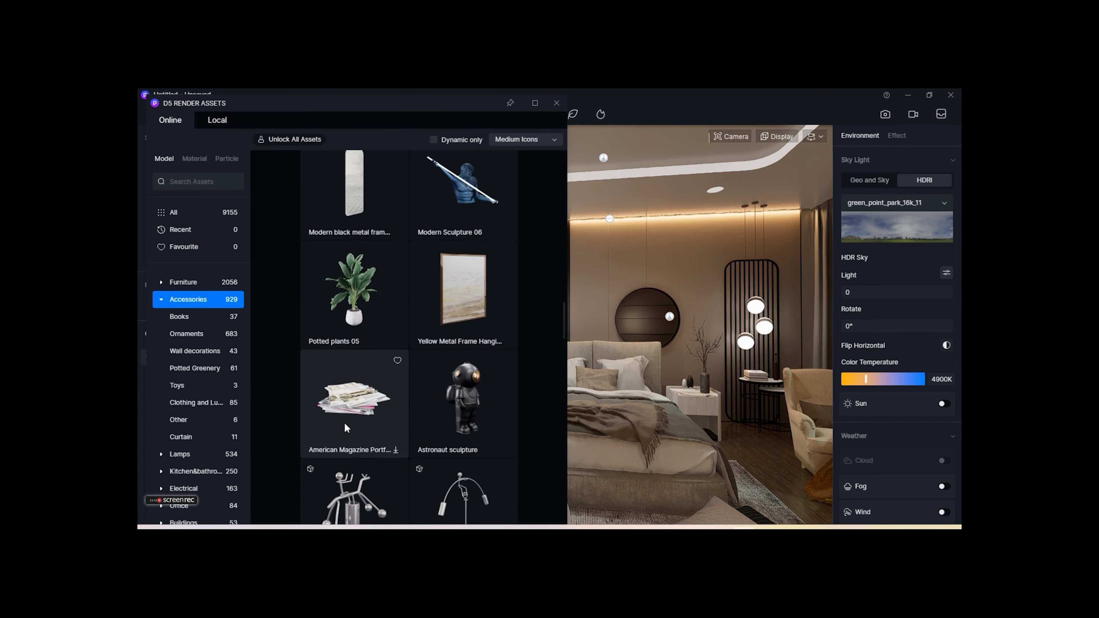
pyautogui.scroll(-2, 346, 422)
pyautogui.scroll(-3, 346, 421)
pyautogui.scroll(-3, 347, 422)
pyautogui.scroll(-2, 351, 426)
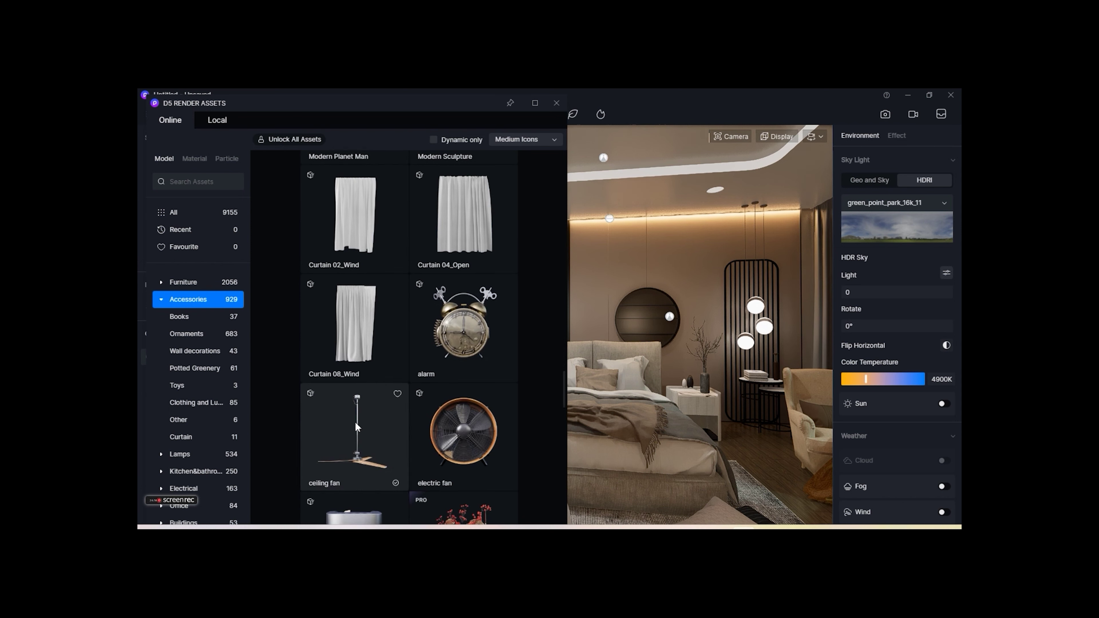
# Place the ceiling fan in the bedroom and scale it down
pyautogui.click(557, 103)
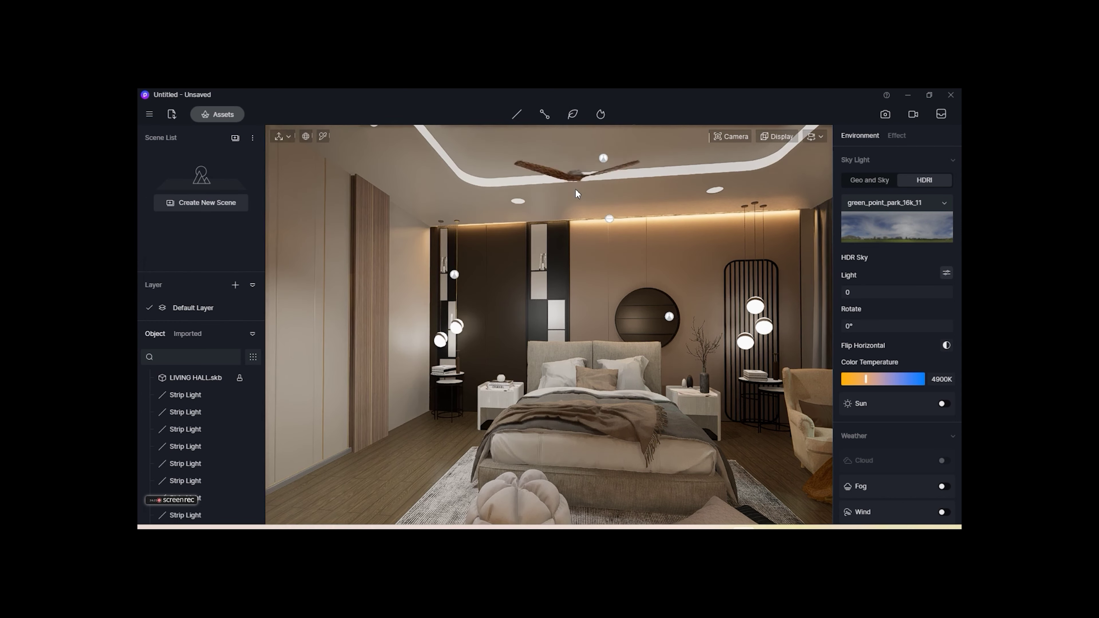
pyautogui.click(605, 415)
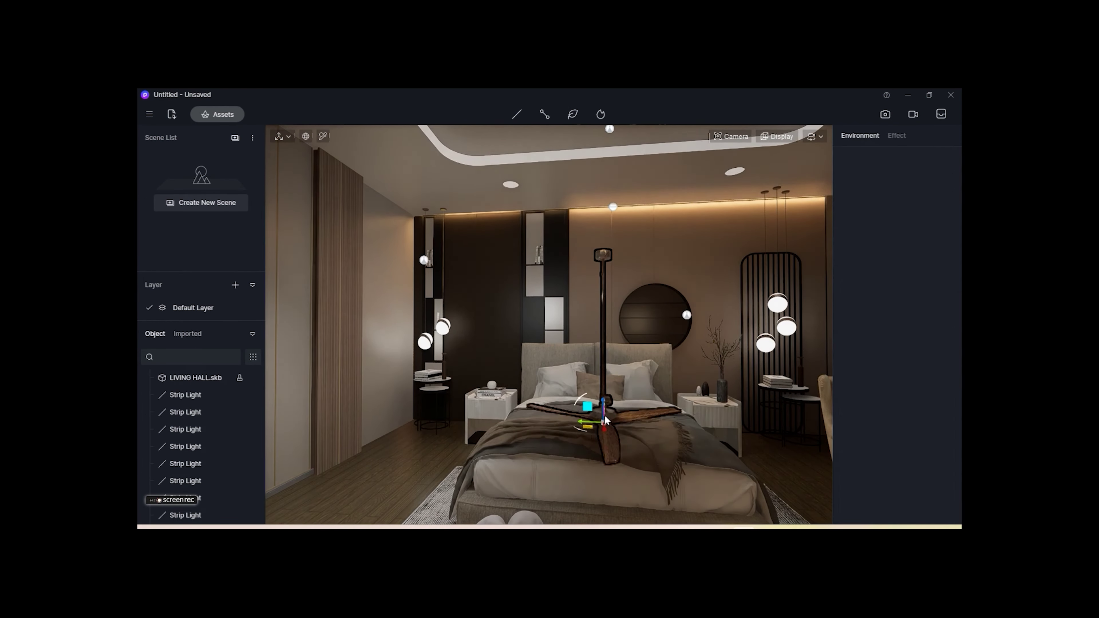
pyautogui.moveTo(937, 359); pyautogui.dragTo(935, 359)
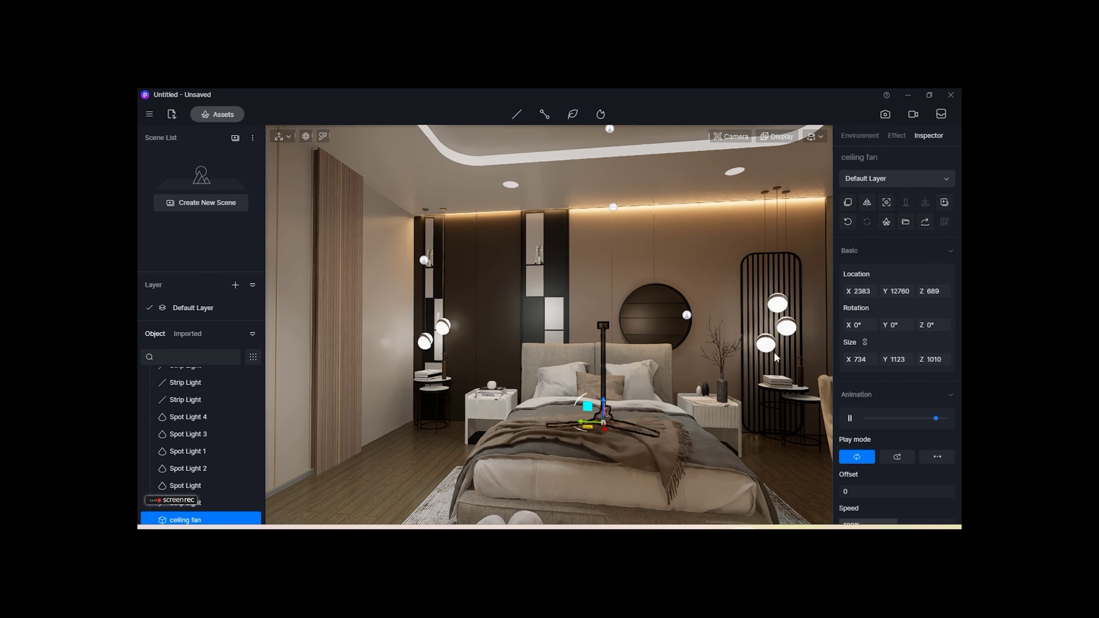
# Widen the camera's field of view
pyautogui.scroll(-5, 667, 346)
pyautogui.click(730, 136)
pyautogui.moveTo(721, 209); pyautogui.dragTo(736, 213)
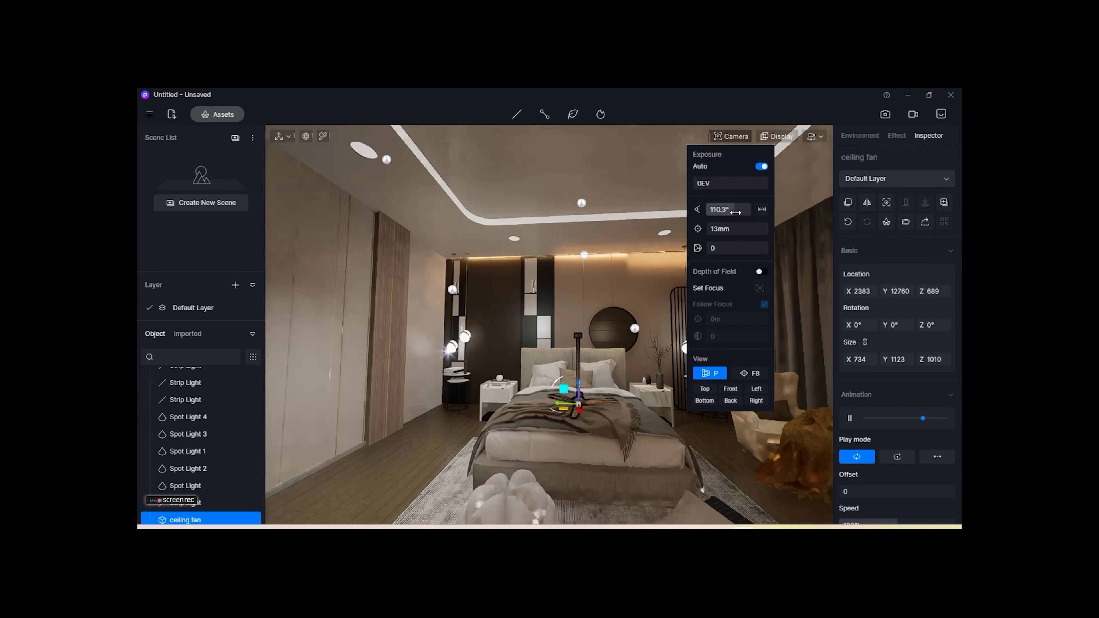
pyautogui.click(574, 372)
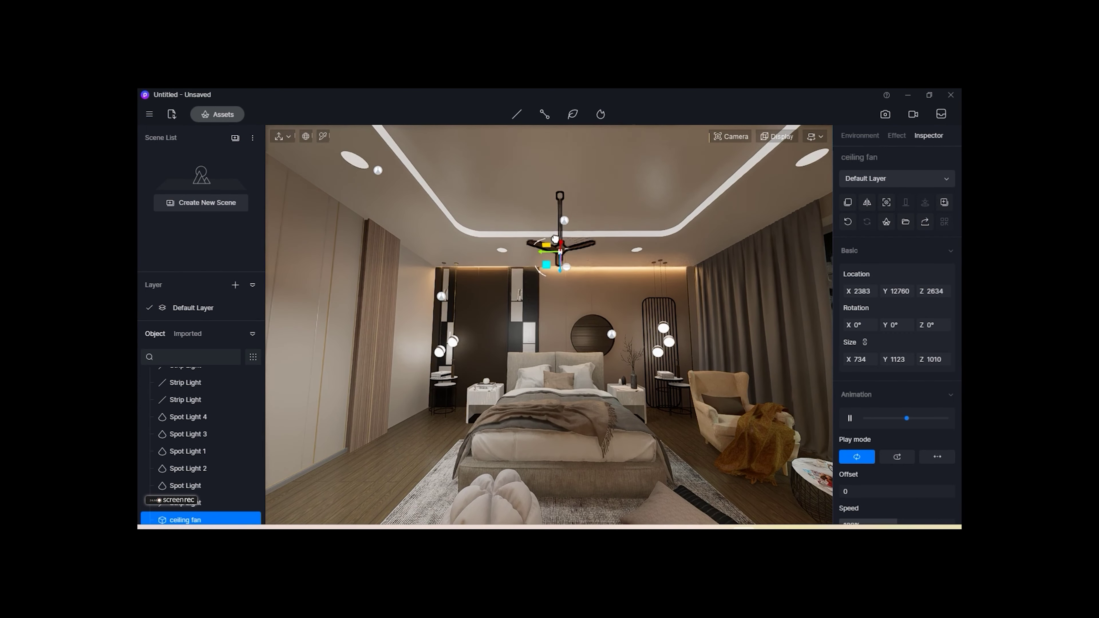
# Position the fan toward the room centre, hanging just below the ceiling above the bed
pyautogui.moveTo(564, 258); pyautogui.dragTo(562, 229)
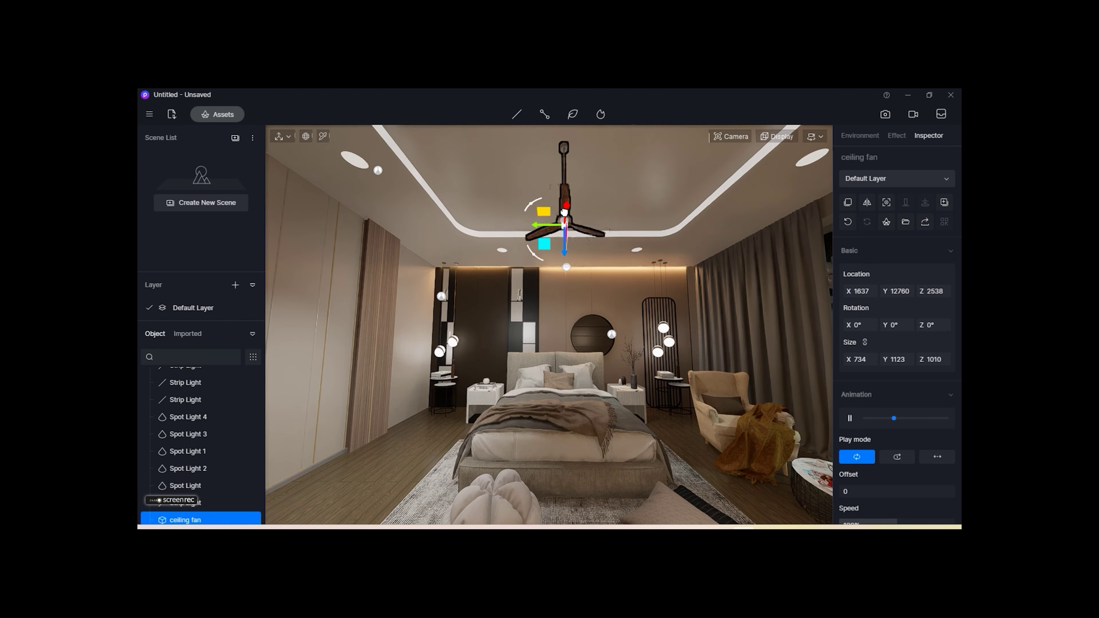
pyautogui.moveTo(565, 212)
pyautogui.mouseDown(button='right')
pyautogui.moveTo(603, 299)
pyautogui.moveTo(600, 226)
pyautogui.mouseUp(button='right')
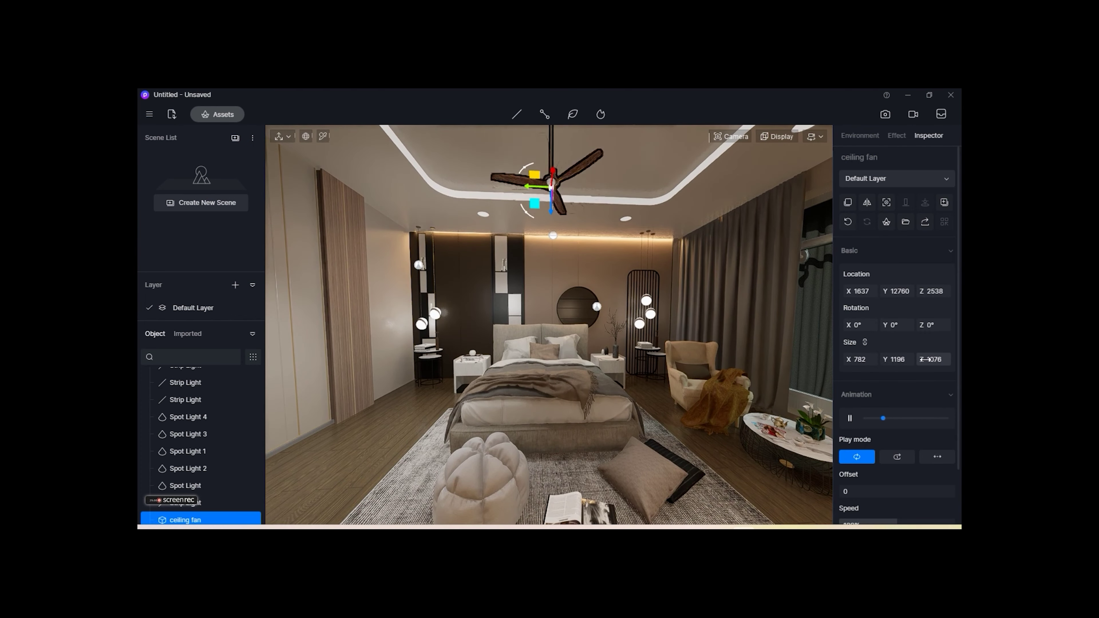
pyautogui.moveTo(716, 240); pyautogui.dragTo(675, 303, button='right')
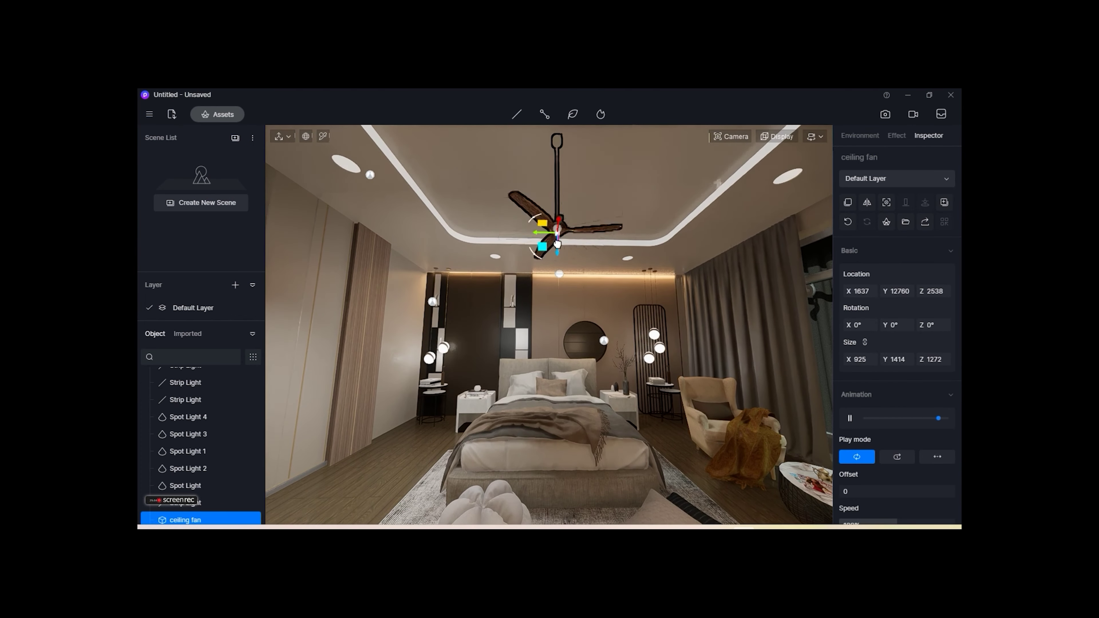
pyautogui.moveTo(558, 234); pyautogui.dragTo(557, 266)
pyautogui.moveTo(582, 298); pyautogui.dragTo(572, 272, button='right')
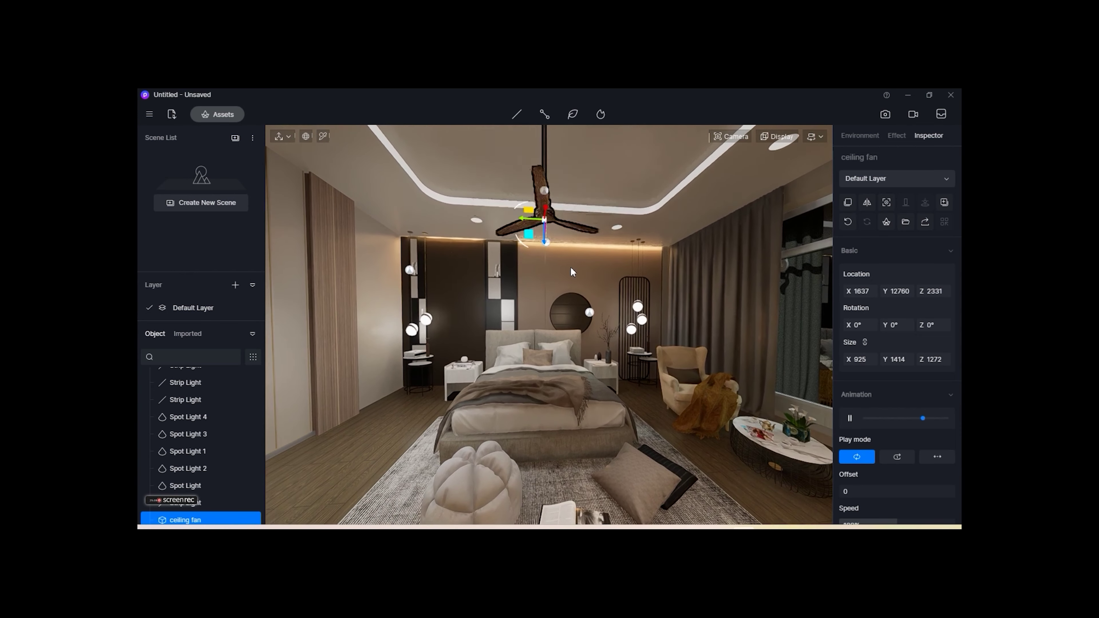
pyautogui.moveTo(546, 211); pyautogui.dragTo(585, 248)
pyautogui.moveTo(586, 248); pyautogui.dragTo(563, 260, button='right')
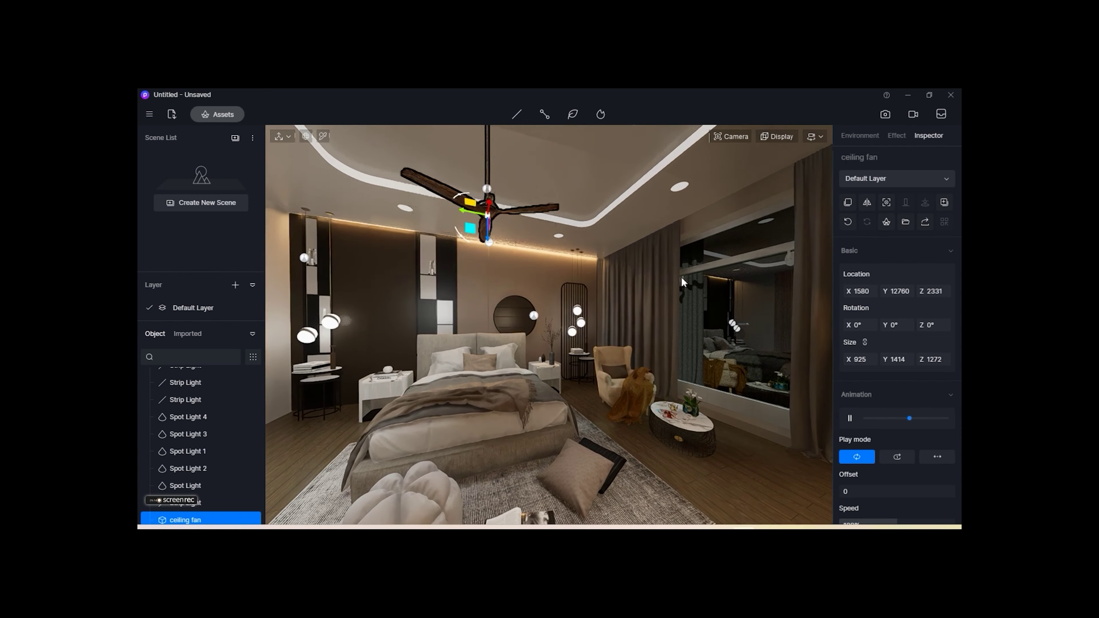
# Set the fan's Animation Speed to 81% and select the LIVING HALL.skb bedroom model
pyautogui.scroll(-1, 889, 495)
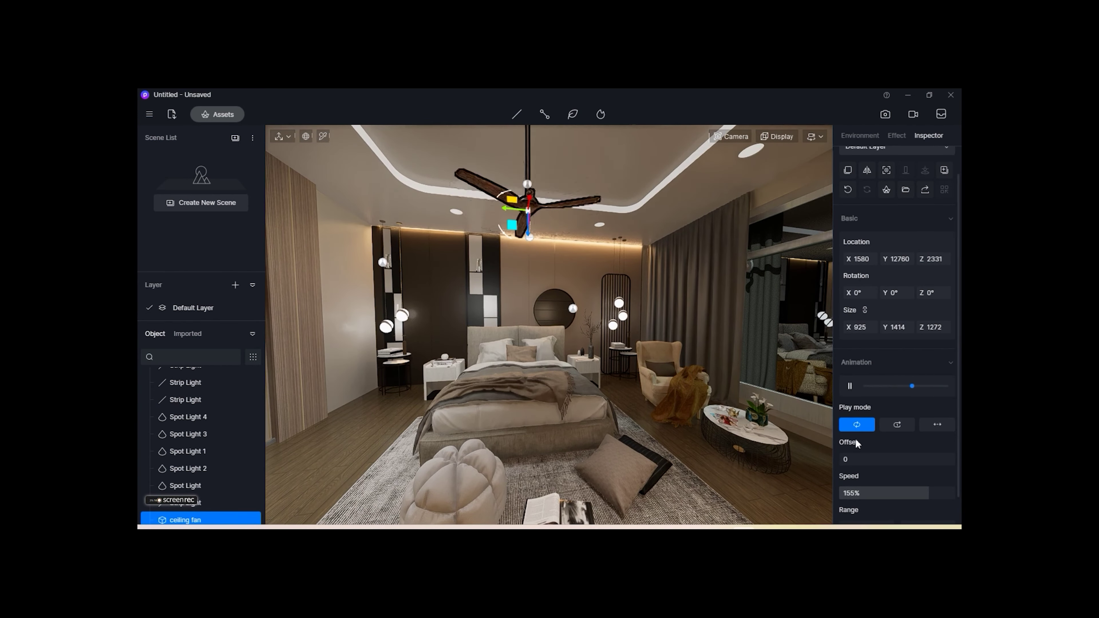
pyautogui.scroll(-1, 857, 444)
pyautogui.moveTo(917, 460); pyautogui.dragTo(938, 463)
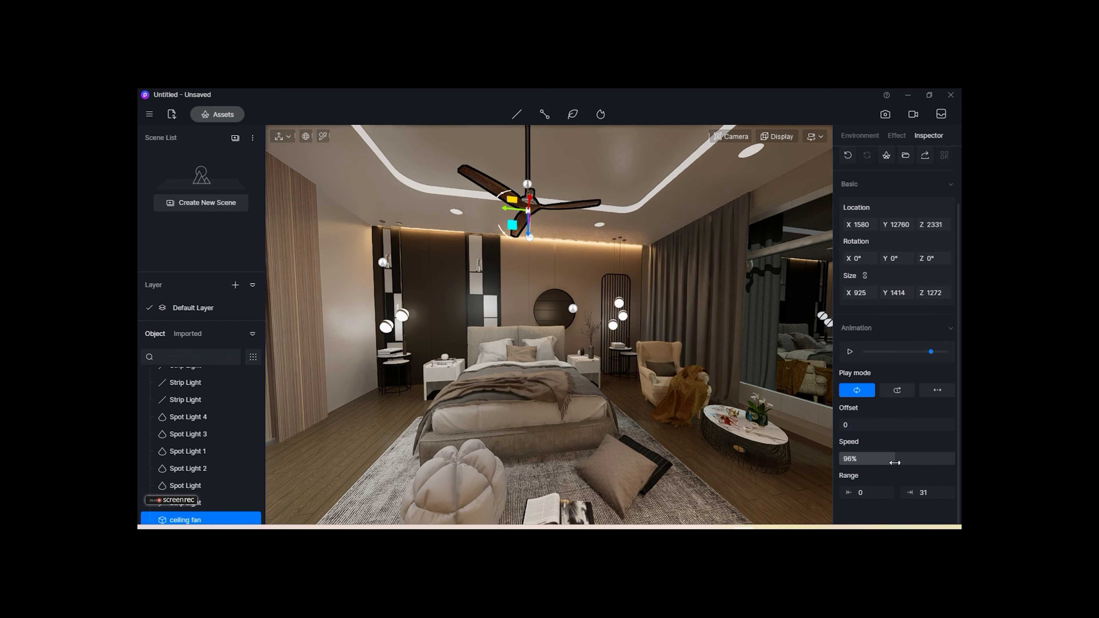
pyautogui.click(589, 349)
pyautogui.moveTo(550, 352); pyautogui.dragTo(775, 271, button='right')
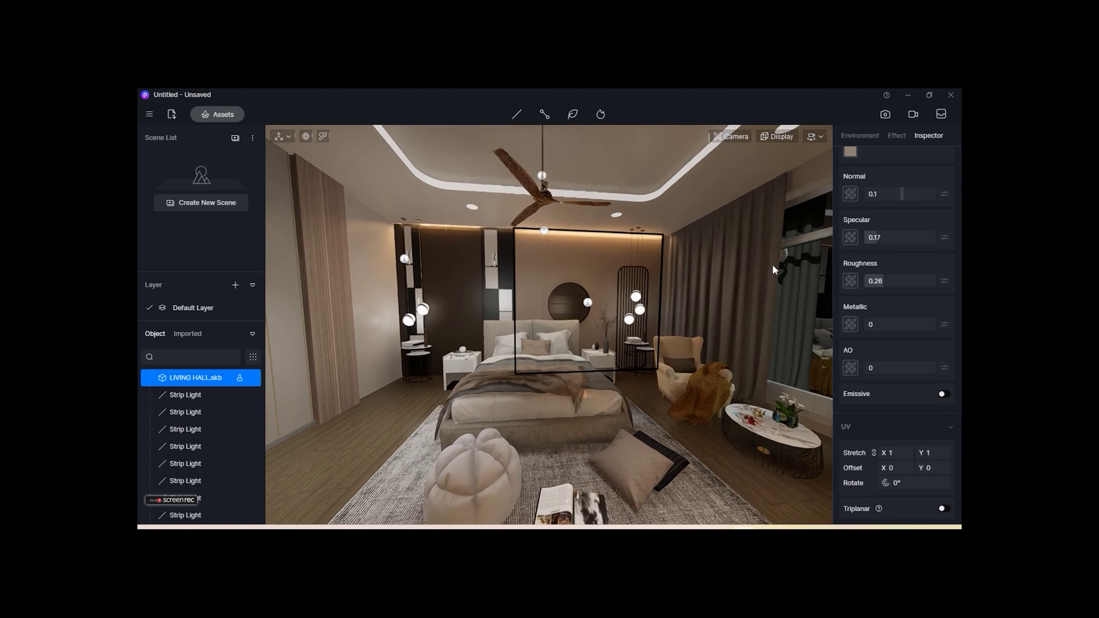
# Set the camera field of view to 80
pyautogui.click(732, 137)
pyautogui.press('w')
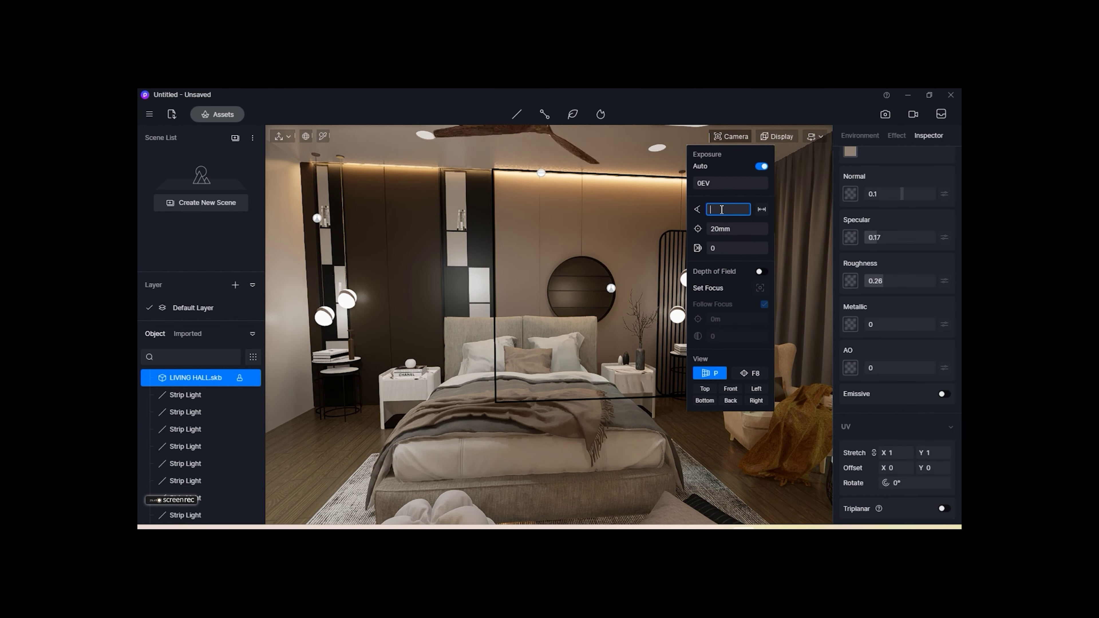
pyautogui.write('80')
pyautogui.press('Return')
pyautogui.click(559, 267)
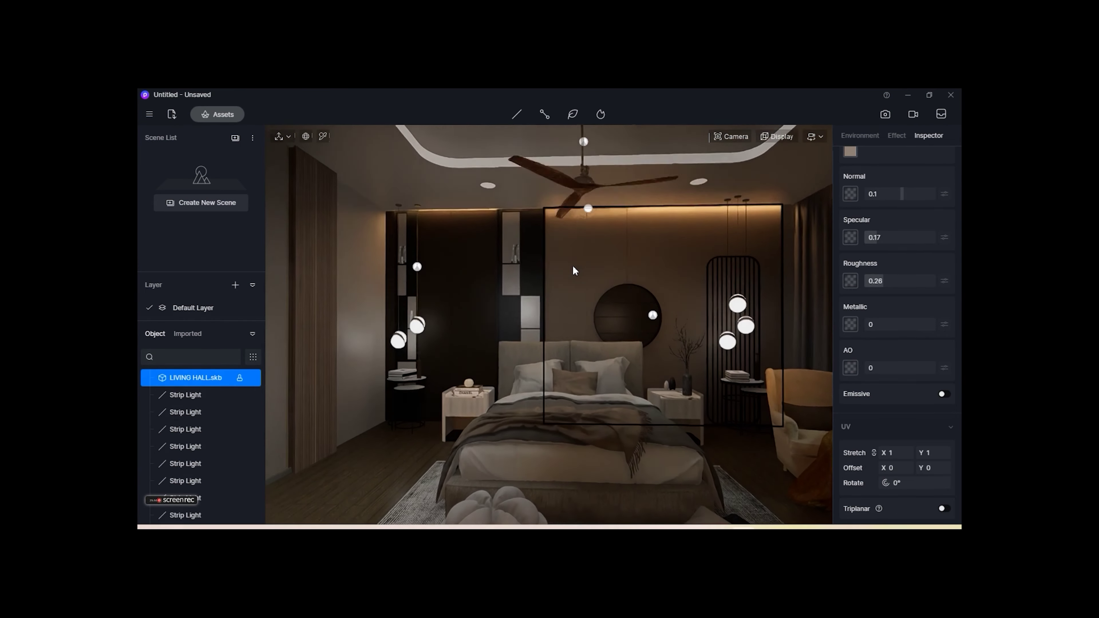
# Lower the tall left wood panel's roughness to 0.11
pyautogui.click(582, 498)
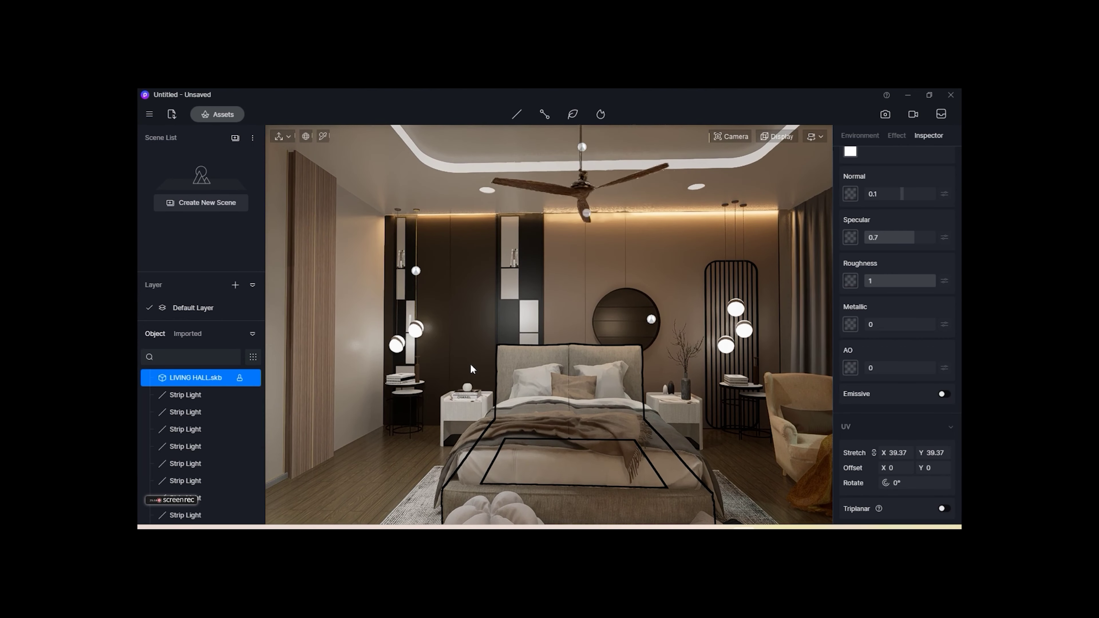
pyautogui.click(319, 312)
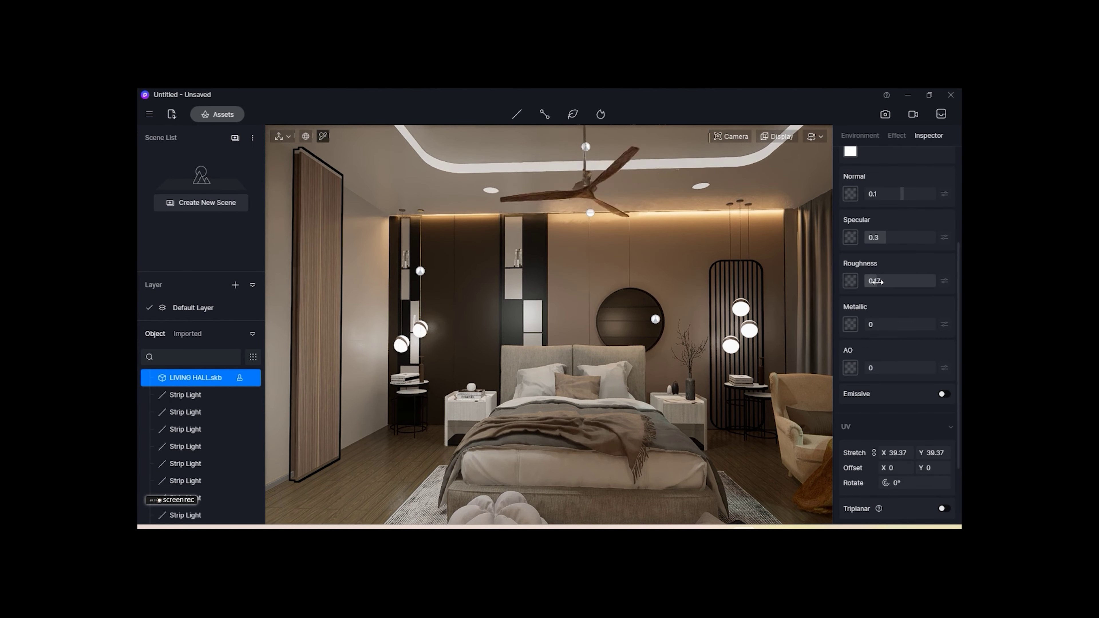
pyautogui.moveTo(876, 281); pyautogui.dragTo(873, 281)
pyautogui.moveTo(614, 381); pyautogui.dragTo(725, 324, button='right')
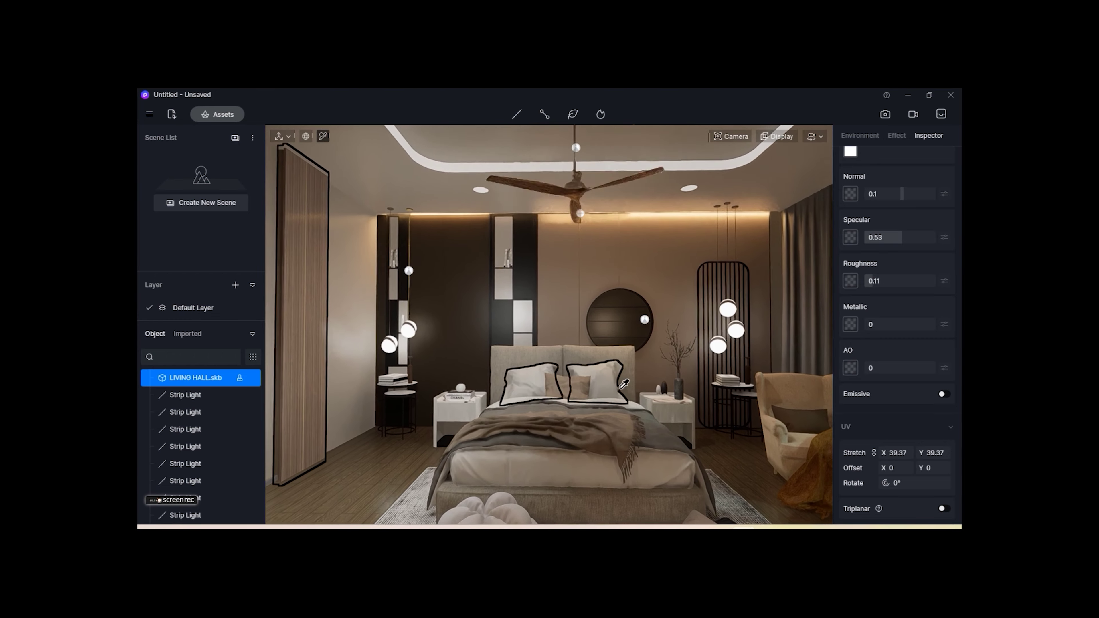
# Select the wall behind the pendant lamps and tune its specular and roughness
pyautogui.scroll(3, 727, 320)
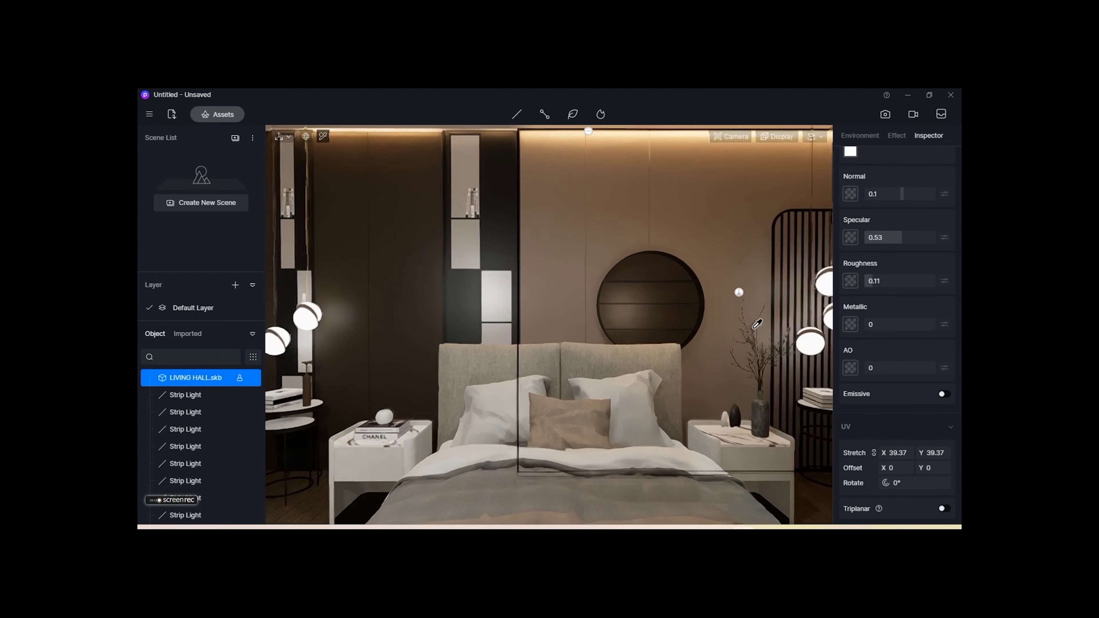
pyautogui.scroll(2, 718, 321)
pyautogui.scroll(3, 705, 325)
pyautogui.scroll(3, 690, 328)
pyautogui.scroll(2, 689, 328)
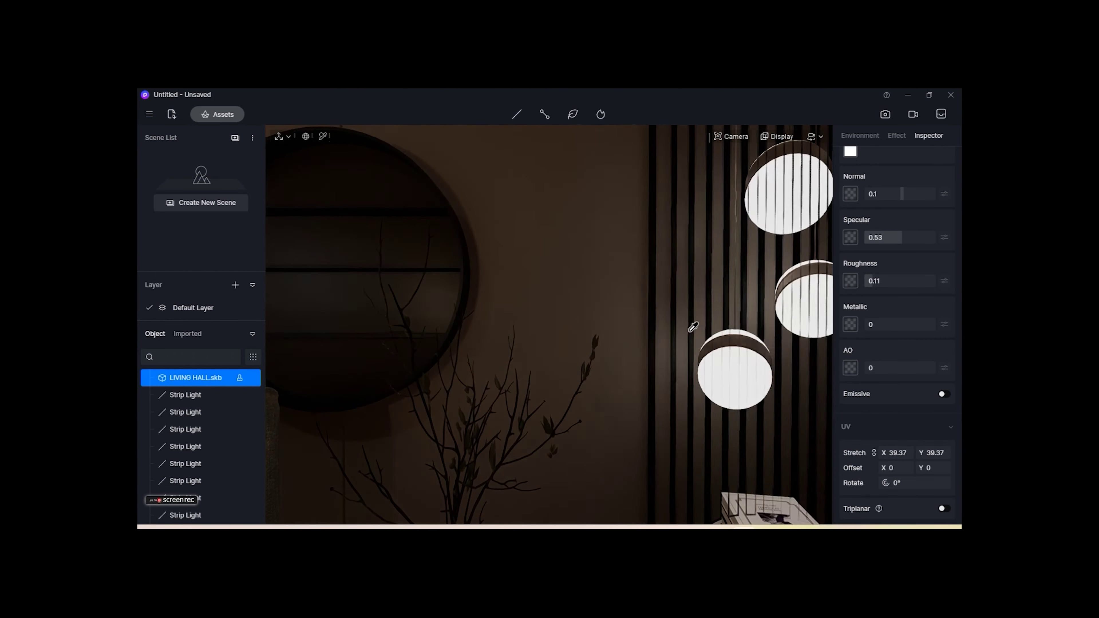
pyautogui.scroll(-5, 679, 317)
pyautogui.click(621, 393)
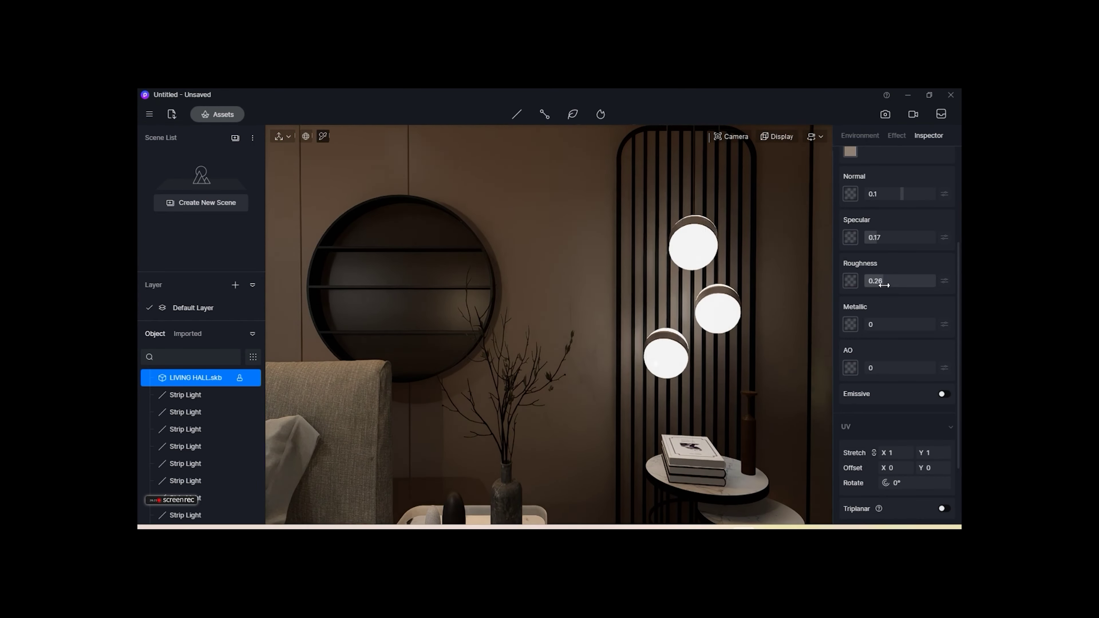
pyautogui.scroll(-3, 724, 344)
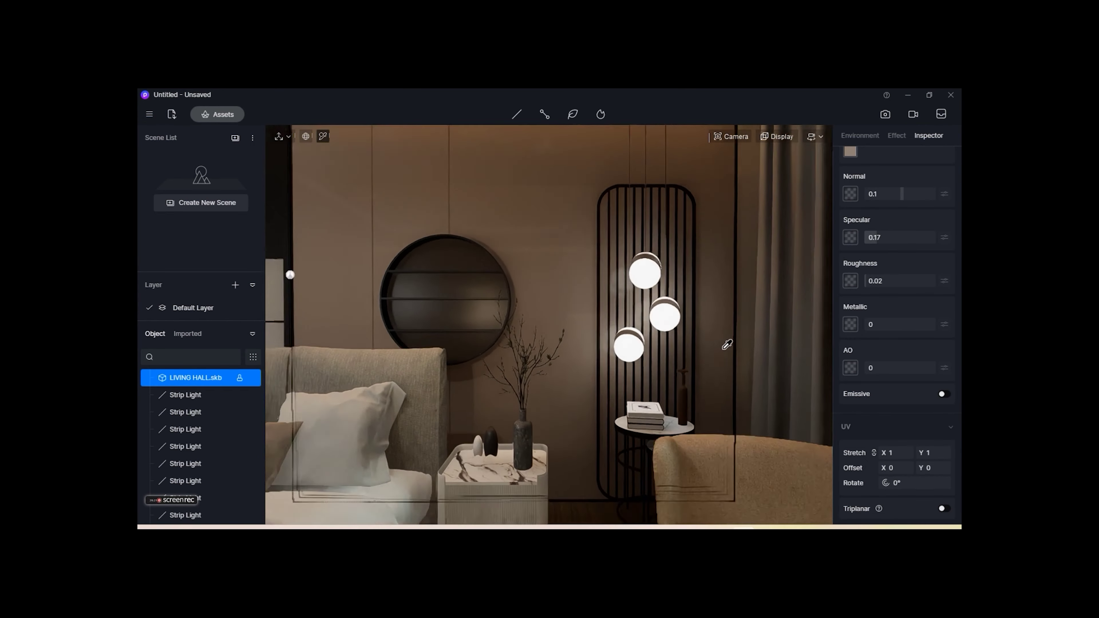
pyautogui.scroll(-3, 693, 338)
pyautogui.scroll(2, 627, 320)
pyautogui.scroll(2, 602, 309)
# Tune the wardrobe material's specular and roughness, then select the bed
pyautogui.click(596, 308)
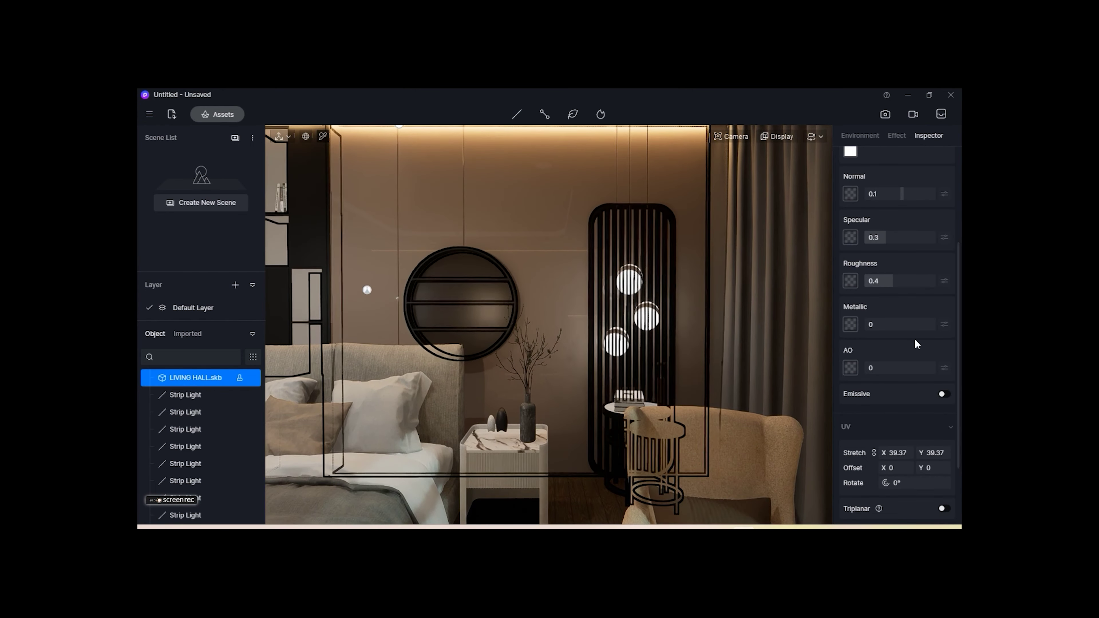
pyautogui.scroll(-3, 559, 386)
pyautogui.scroll(-3, 549, 394)
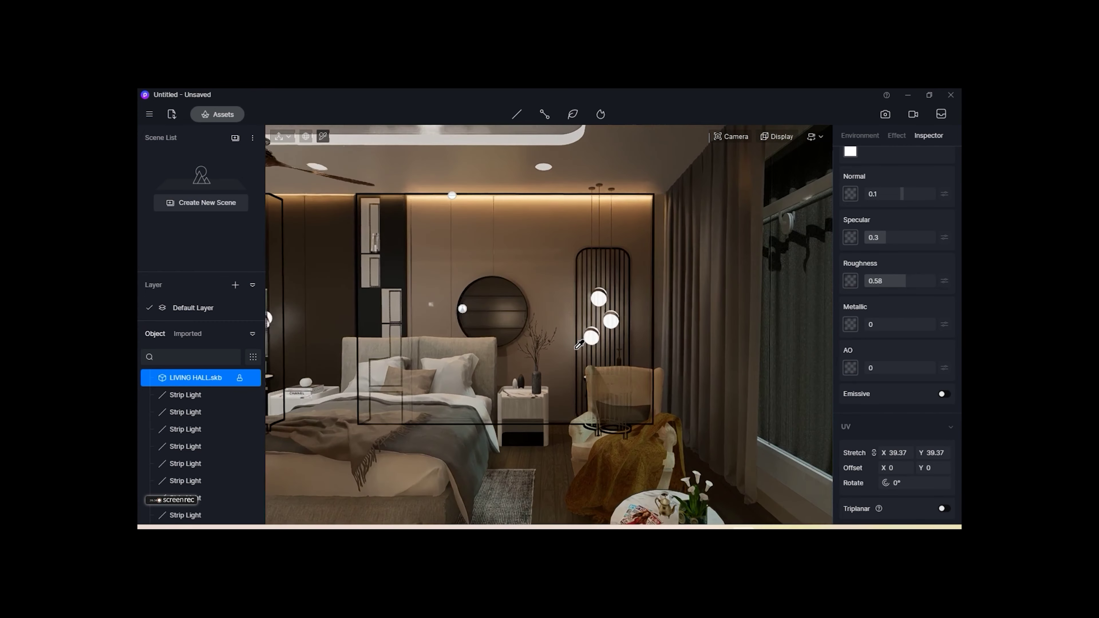
pyautogui.scroll(-2, 546, 397)
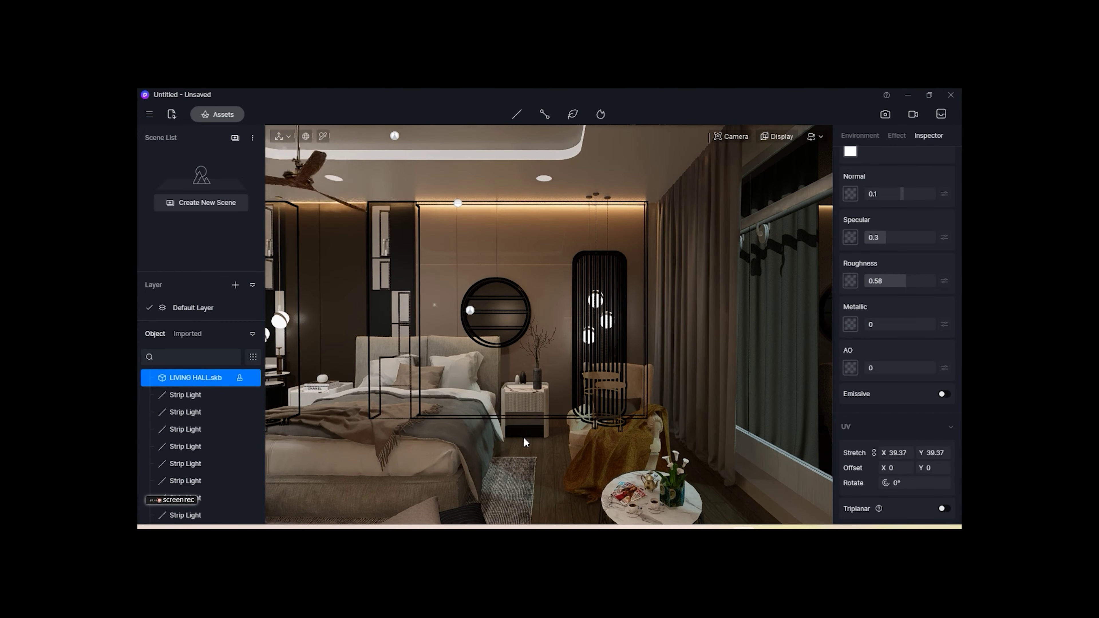
pyautogui.click(598, 450)
pyautogui.moveTo(557, 333); pyautogui.dragTo(469, 380, button='right')
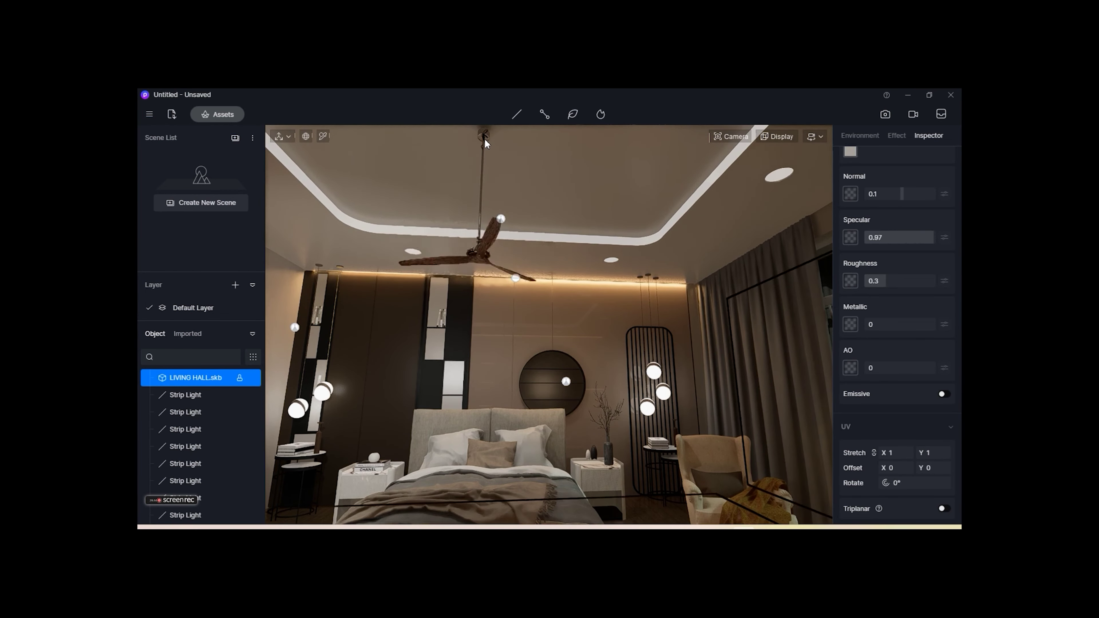
# Move the ceiling fan along Y to 12975 and select the bed pillows
pyautogui.click(484, 138)
pyautogui.moveTo(505, 260); pyautogui.dragTo(521, 260)
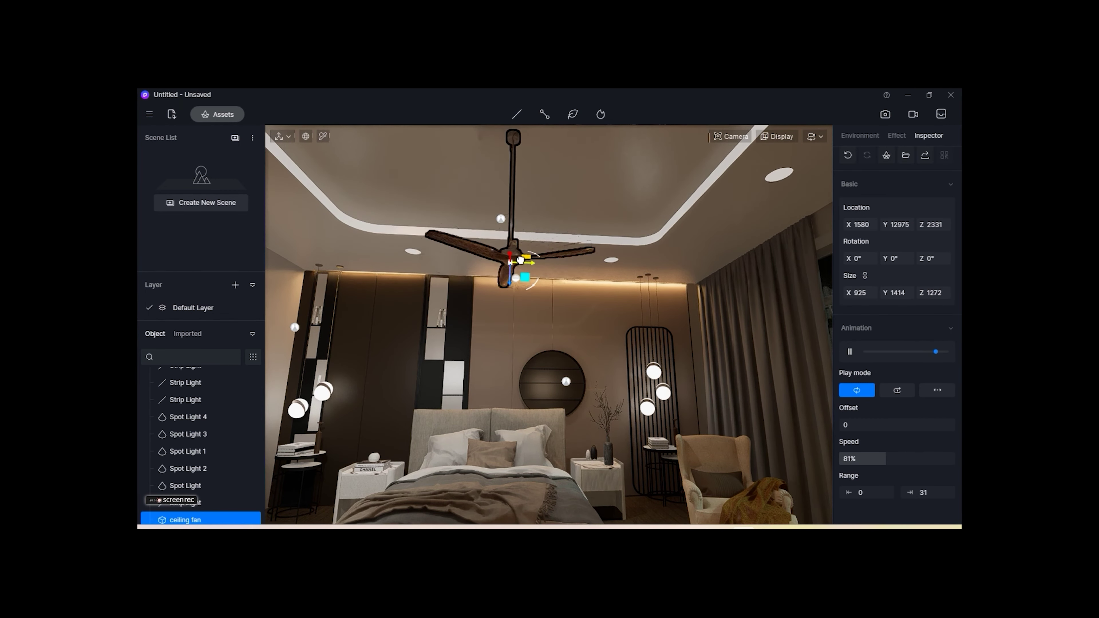
pyautogui.click(534, 420)
pyautogui.moveTo(534, 420); pyautogui.dragTo(537, 504, button='right')
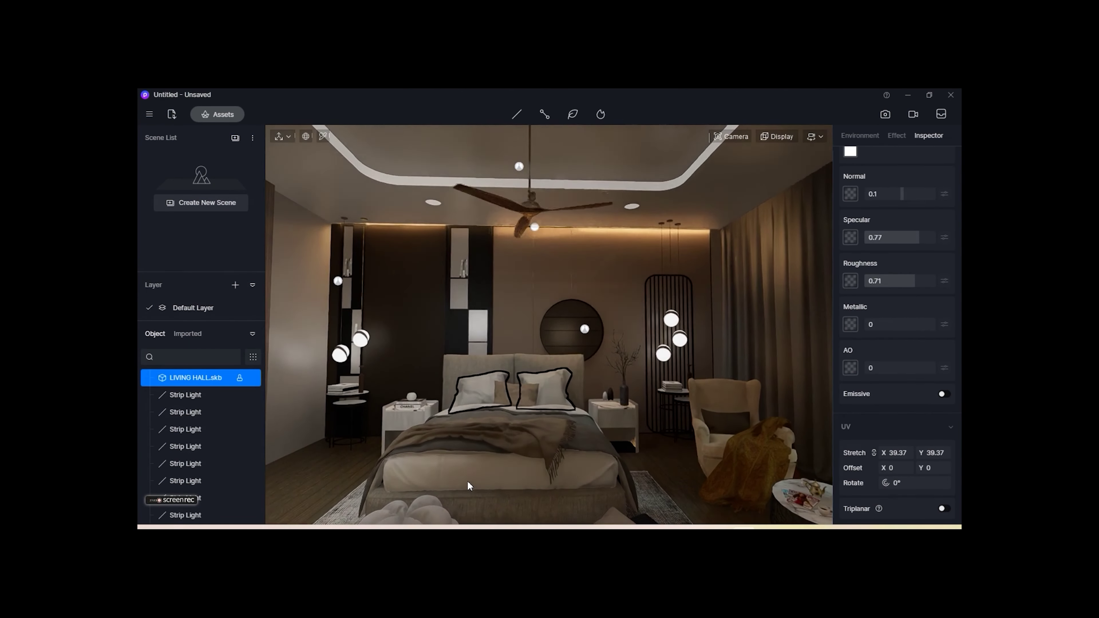
# Set the bed cushion finish to specular 0.17, roughness 0.6, normal 0.1 across frame and blanket
pyautogui.moveTo(467, 480); pyautogui.dragTo(451, 491, button='right')
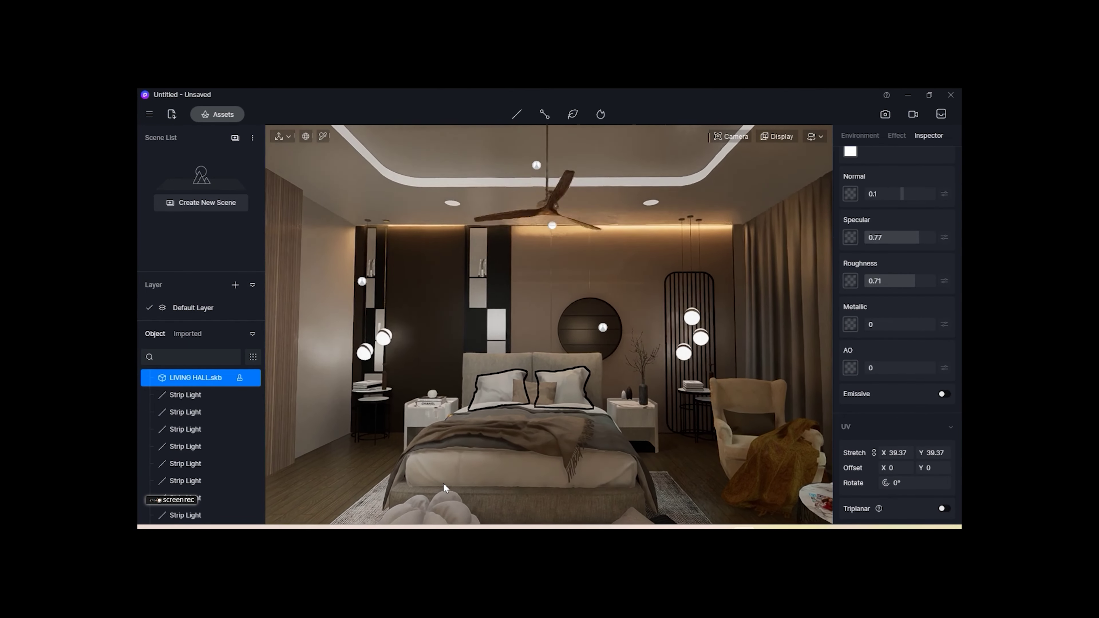
pyautogui.click(502, 498)
pyautogui.click(514, 439)
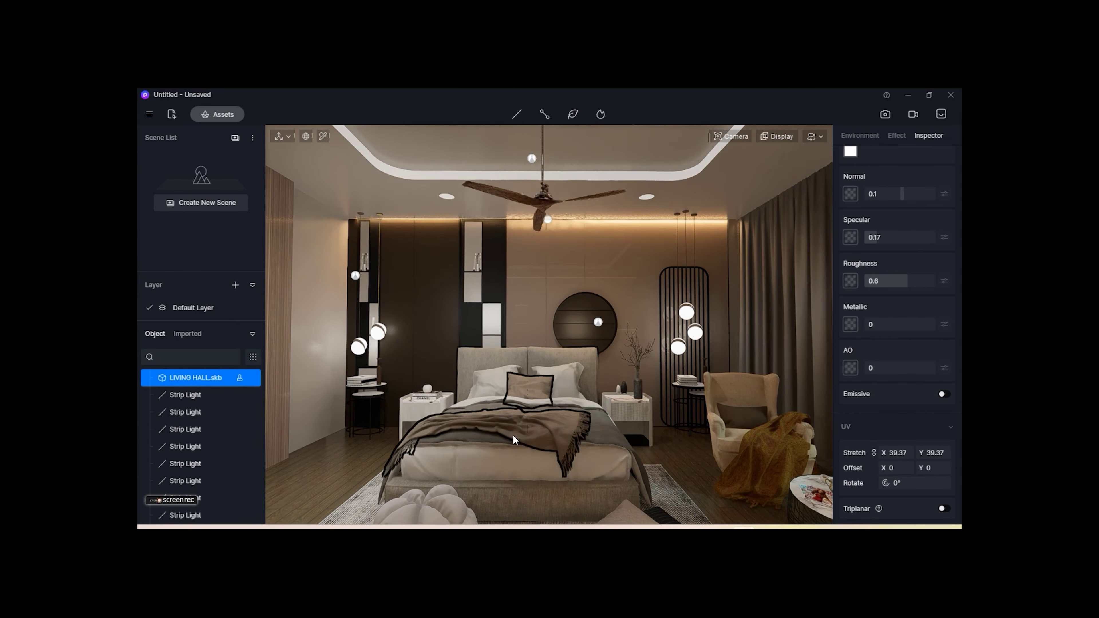
pyautogui.moveTo(576, 409)
pyautogui.mouseDown(button='right')
pyautogui.moveTo(620, 454)
pyautogui.moveTo(296, 457)
pyautogui.moveTo(438, 436)
pyautogui.moveTo(468, 477)
pyautogui.moveTo(389, 492)
pyautogui.moveTo(679, 480)
pyautogui.moveTo(660, 319)
pyautogui.moveTo(768, 352)
pyautogui.moveTo(611, 414)
pyautogui.moveTo(774, 454)
pyautogui.moveTo(707, 484)
pyautogui.moveTo(666, 446)
pyautogui.moveTo(683, 475)
pyautogui.moveTo(673, 456)
pyautogui.moveTo(702, 459)
pyautogui.mouseUp(button='right')
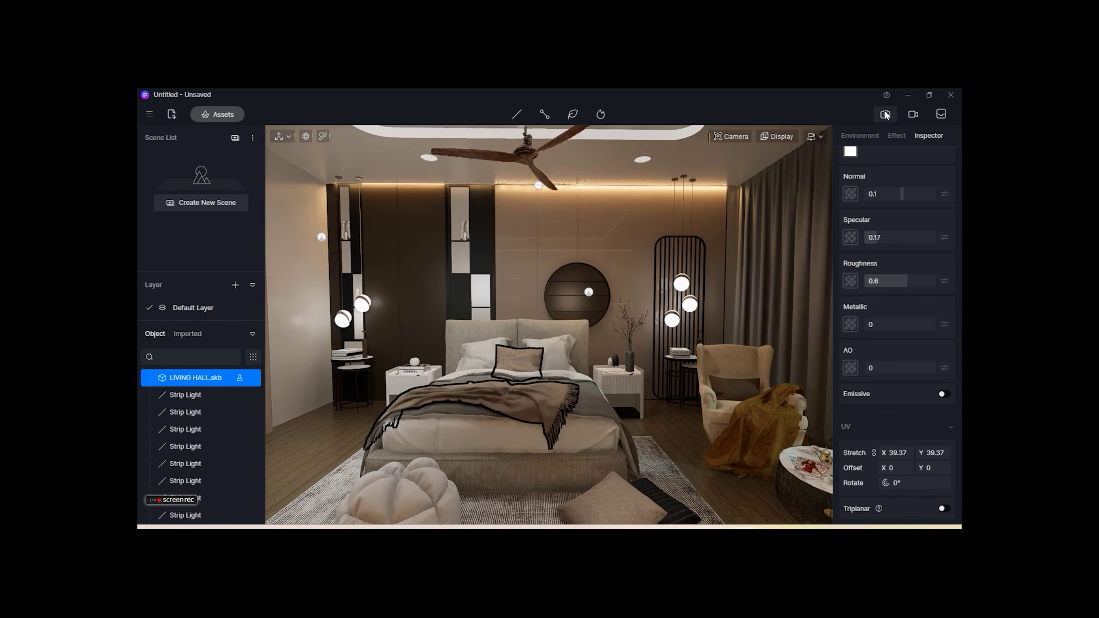
# Start a video clip with a widened FOV and frame Camera 1 on the bed and headboard wall
pyautogui.click(921, 115)
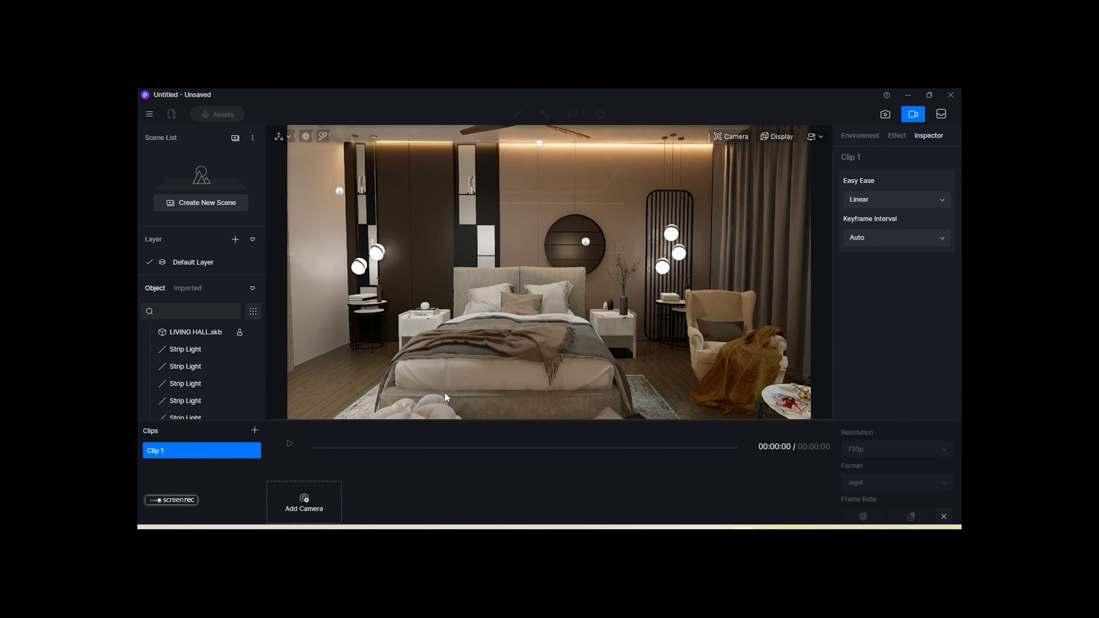
pyautogui.moveTo(444, 392); pyautogui.dragTo(456, 379, button='right')
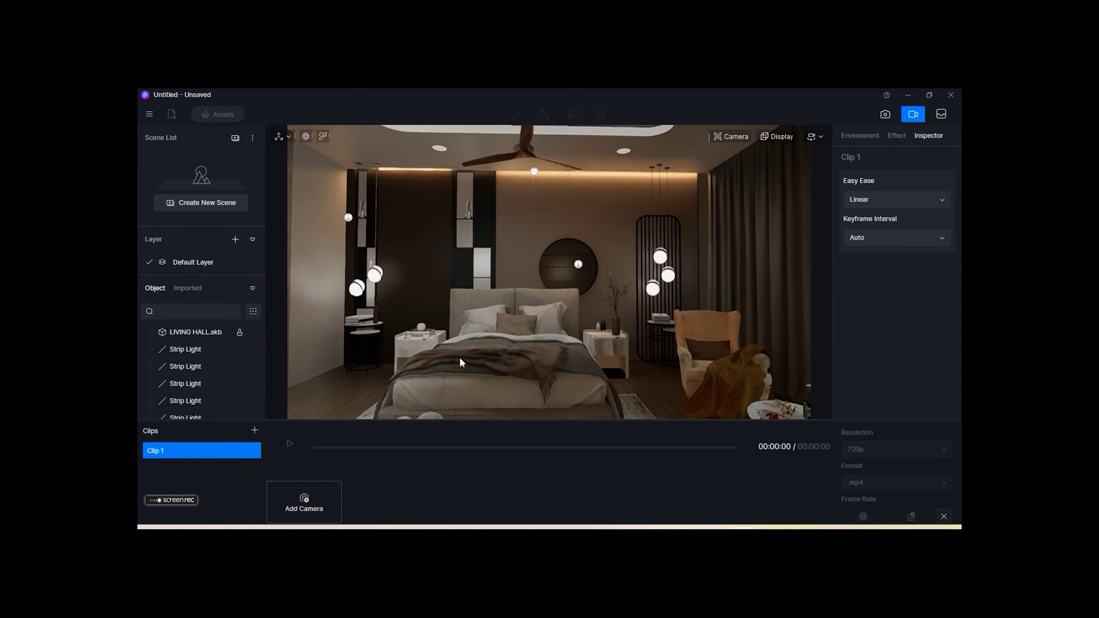
pyautogui.click(736, 138)
pyautogui.moveTo(720, 211); pyautogui.dragTo(731, 212)
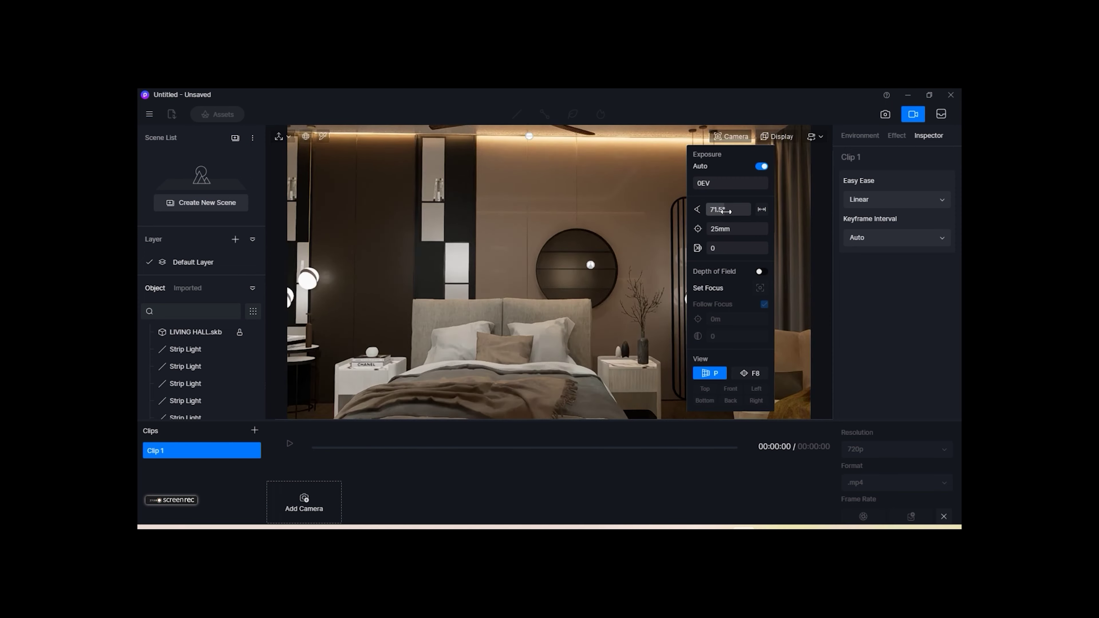
pyautogui.moveTo(539, 303); pyautogui.dragTo(503, 291)
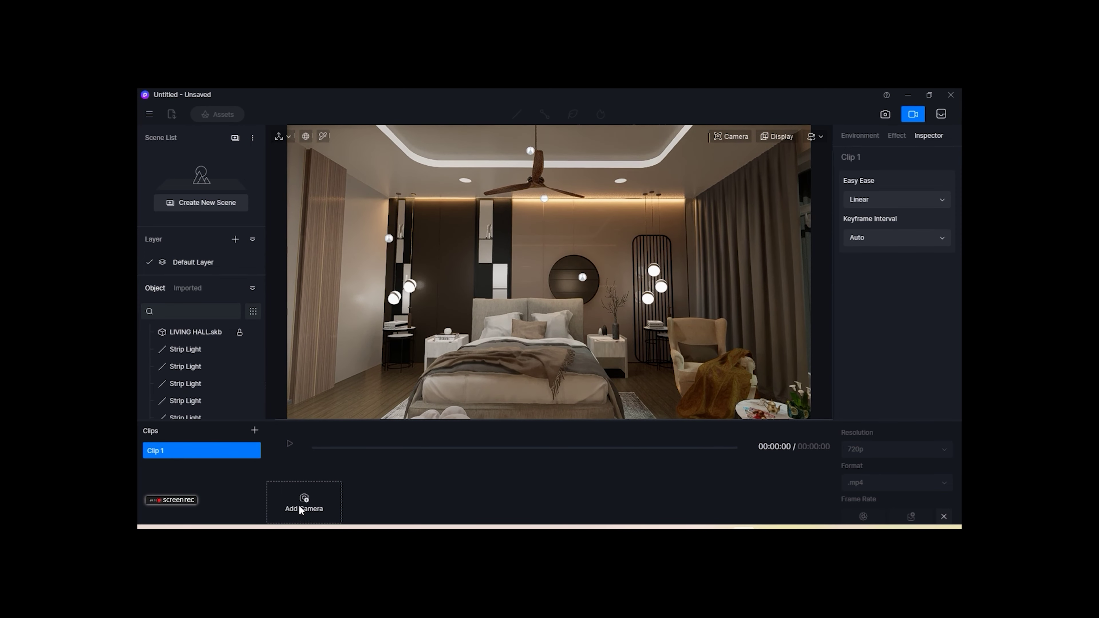
pyautogui.moveTo(444, 357)
pyautogui.mouseDown()
pyautogui.moveTo(411, 393)
pyautogui.moveTo(495, 371)
pyautogui.mouseUp()
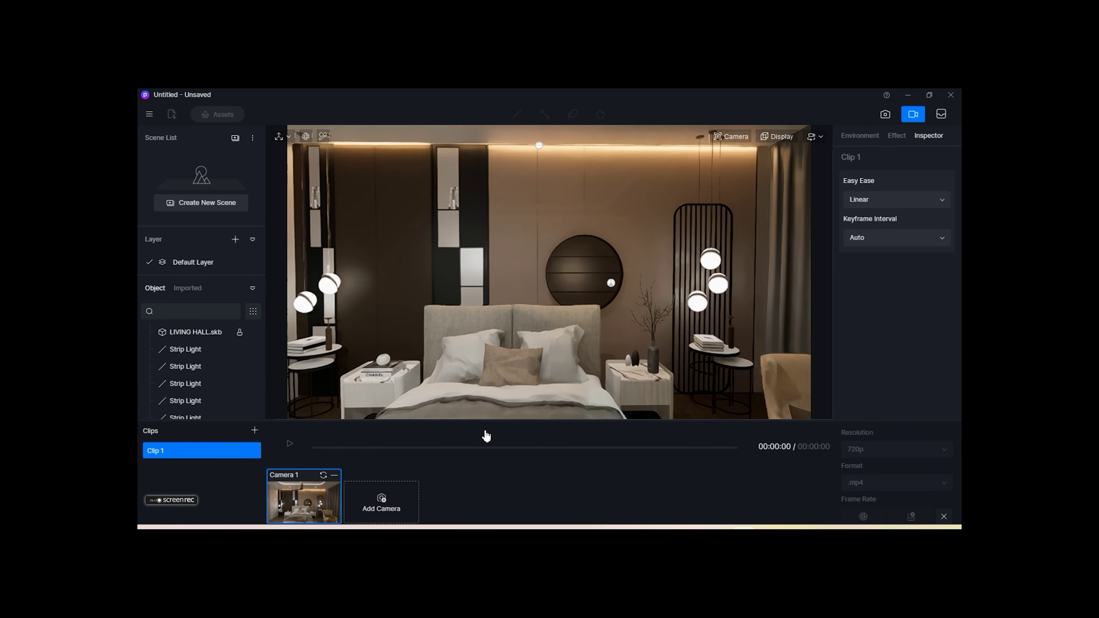
# Add a closer headboard shot as Camera 2 and preview the 10-second clip, pausing and resuming
pyautogui.click(380, 502)
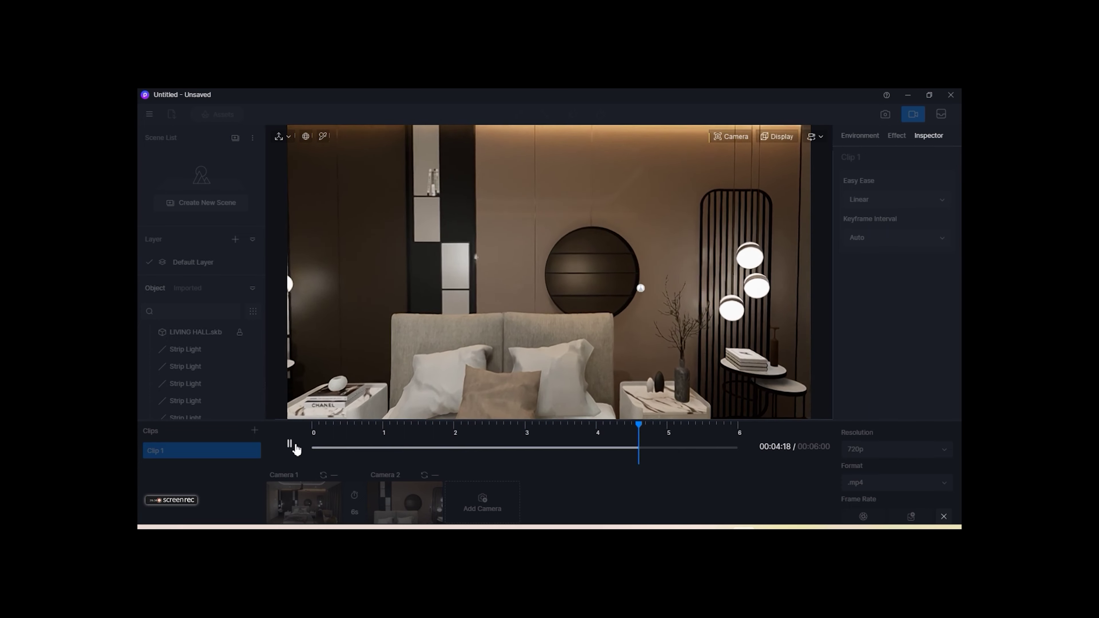
pyautogui.click(357, 512)
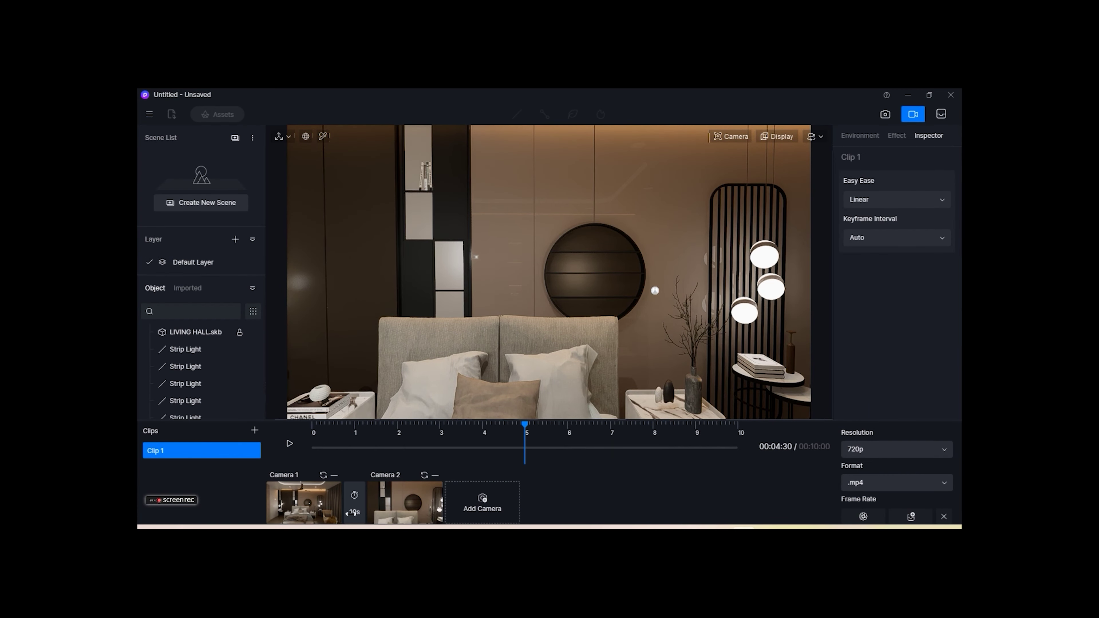
pyautogui.click(289, 444)
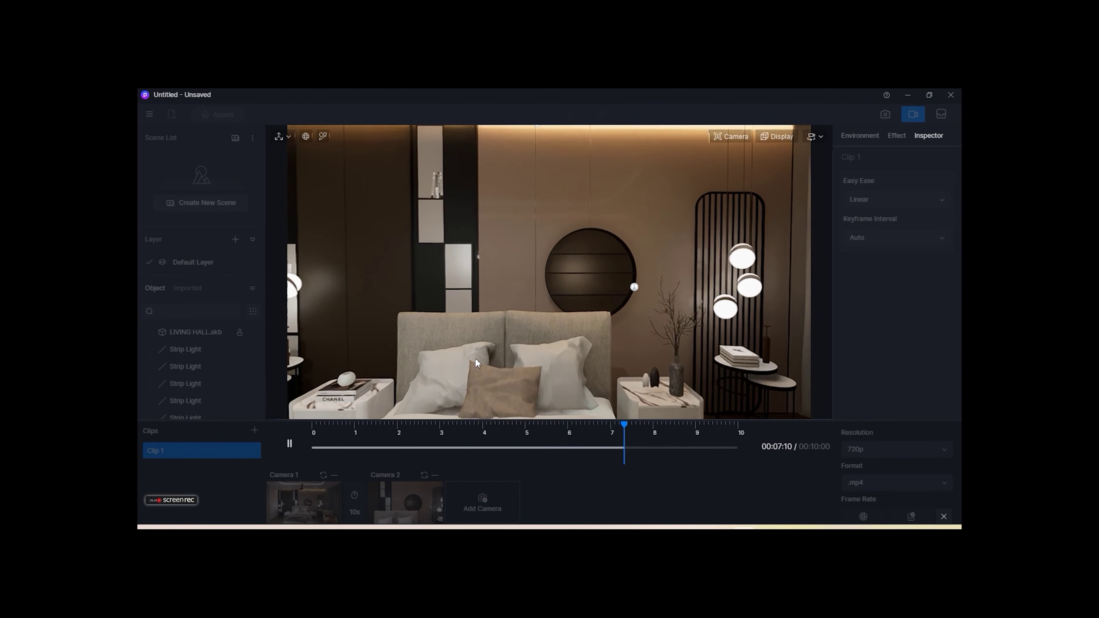